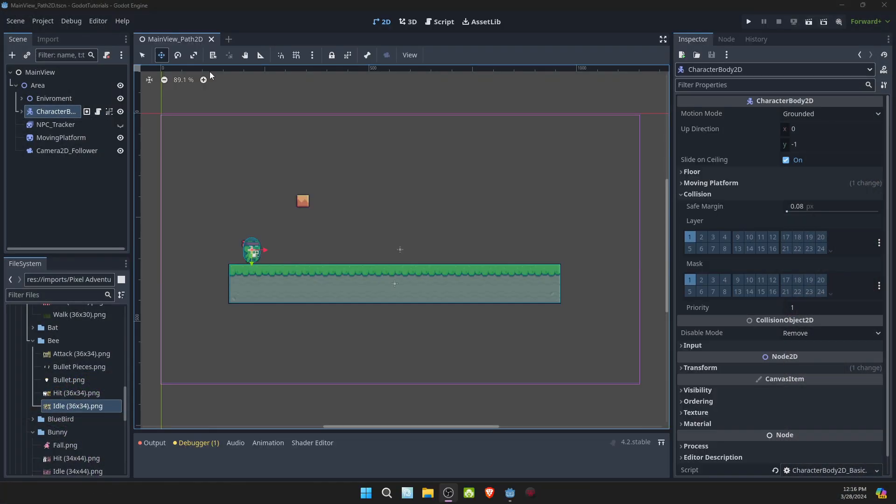
# - Move the NPC_Tracker bee sprite to the upper middle of the level and hide it
pyautogui.click(68, 123)
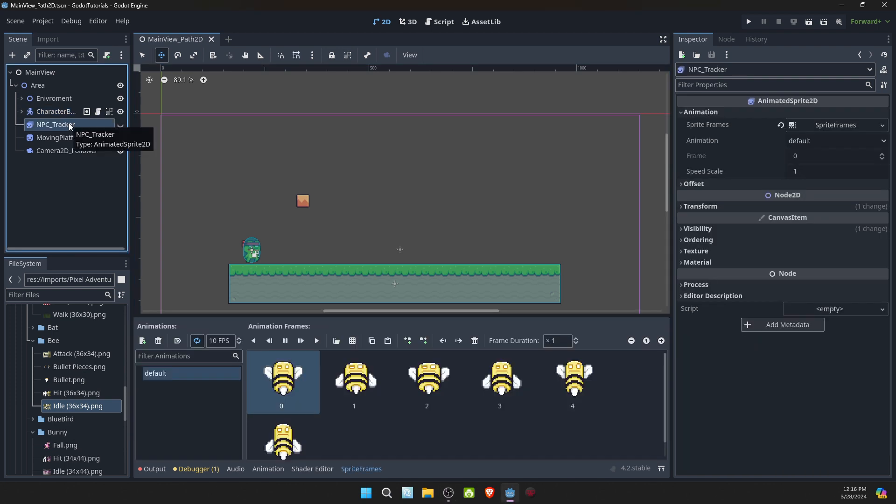
pyautogui.click(55, 113)
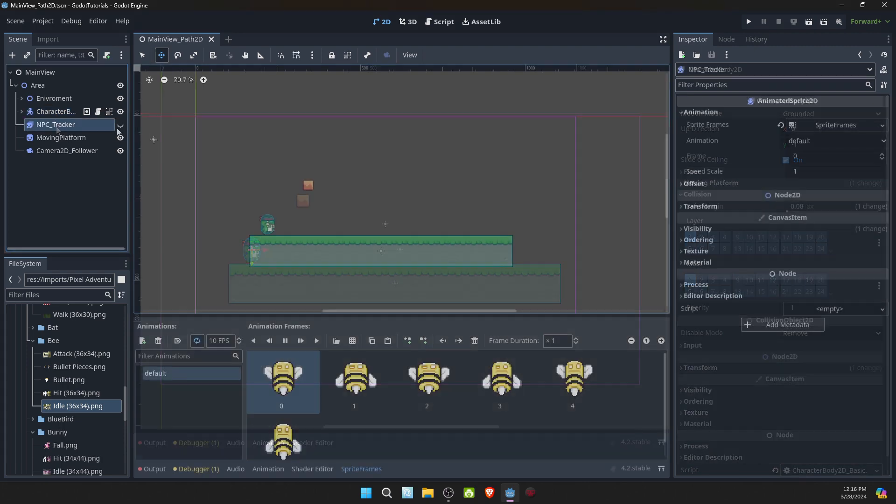
pyautogui.moveTo(253, 150); pyautogui.dragTo(370, 139)
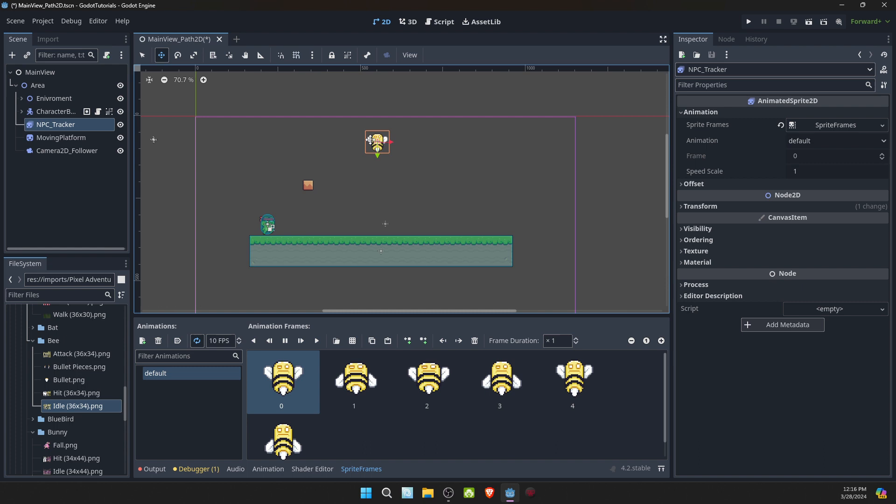
pyautogui.click(120, 125)
# - Inspect the properties of the MovingPlatform and Camera2D_Follower nodes
pyautogui.click(78, 139)
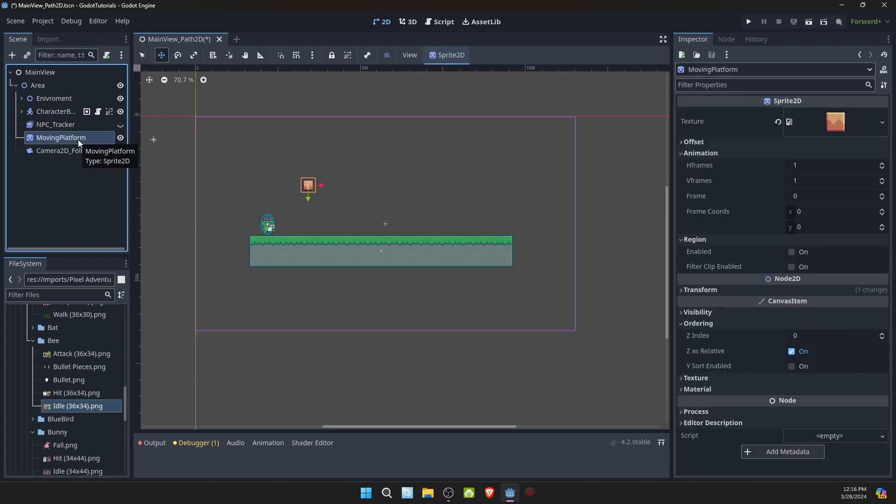
pyautogui.click(66, 151)
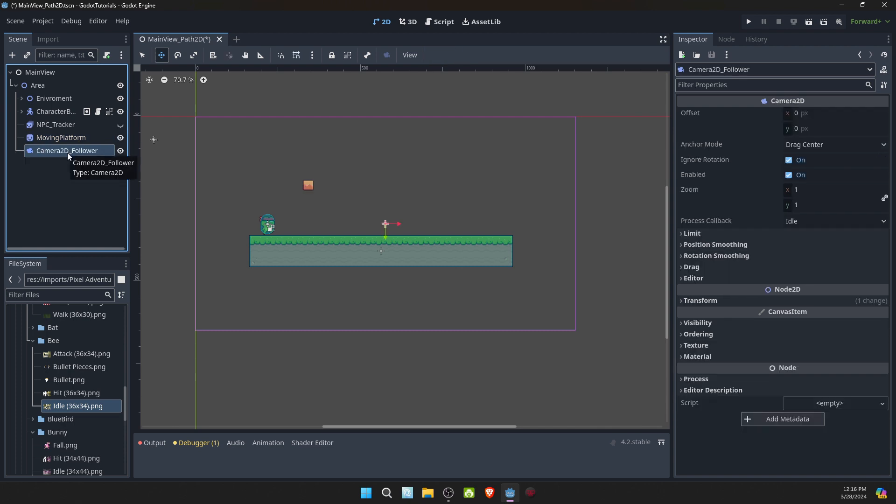
pyautogui.click(66, 139)
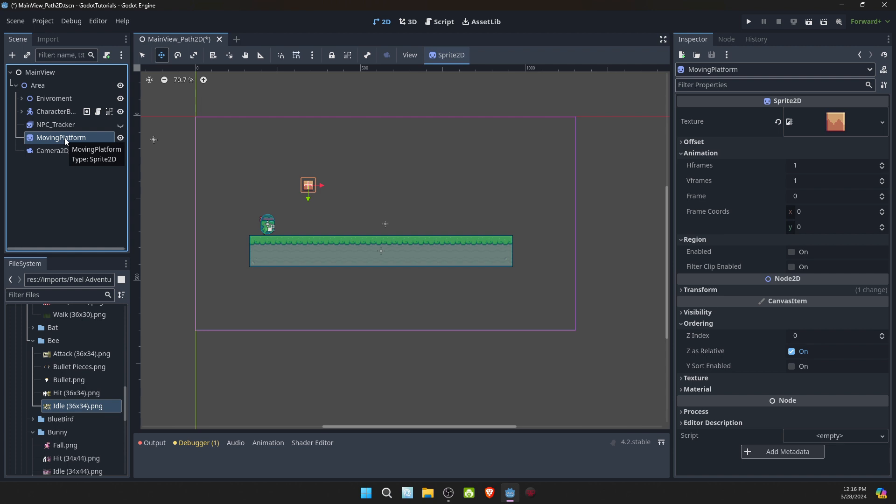
# - Add a Path2D node as a child of Area and expand its curve's point list
pyautogui.click(43, 87)
pyautogui.rightClick(43, 88)
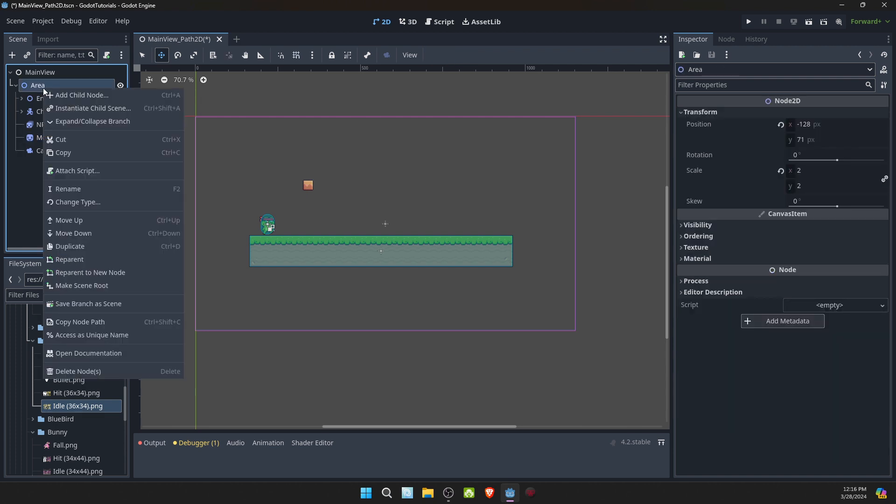
pyautogui.click(69, 95)
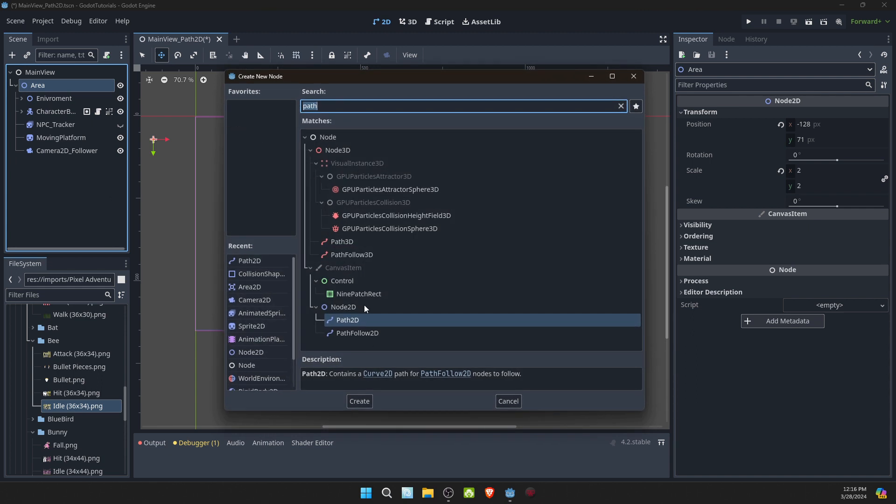
pyautogui.click(362, 398)
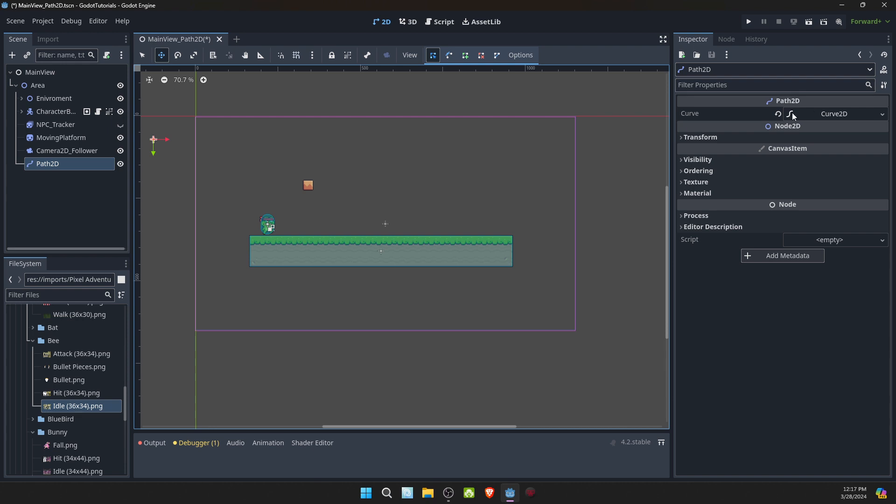
pyautogui.click(847, 114)
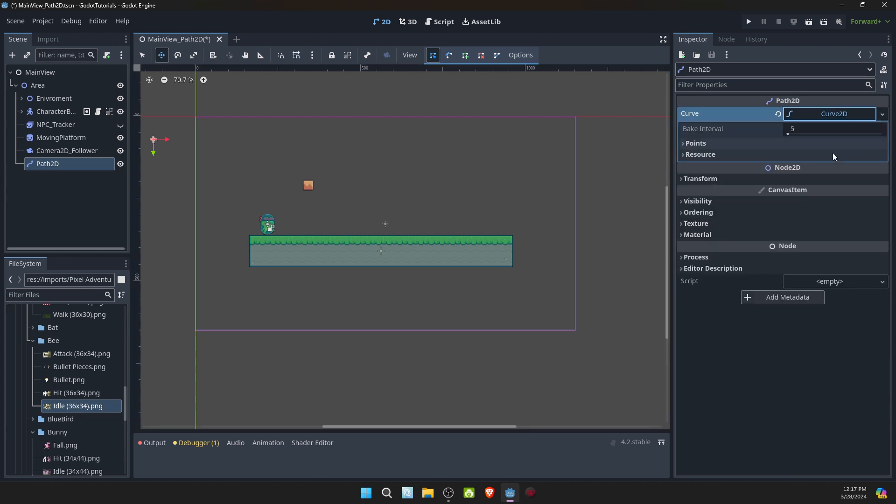
pyautogui.click(683, 143)
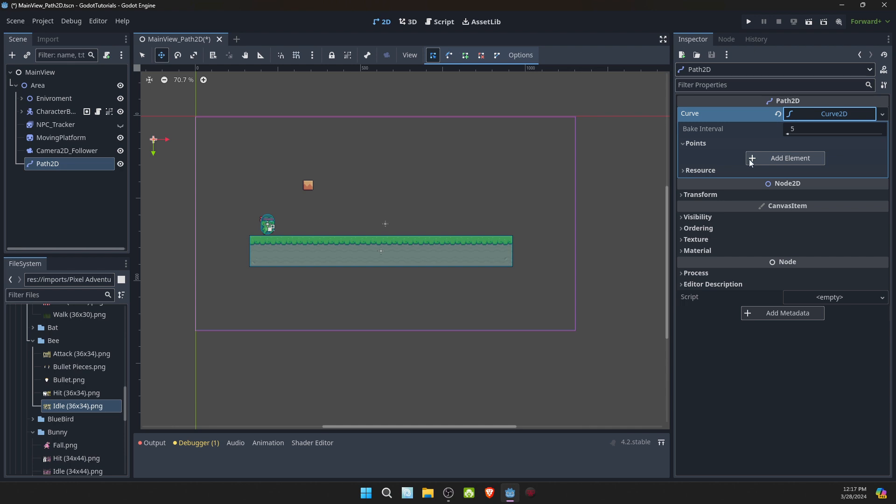
# - Add four path points in a nearly horizontal row above the ground, at about (156, 25), (310.5, 23), (429, 28) and (541, 28.5)
pyautogui.click(466, 59)
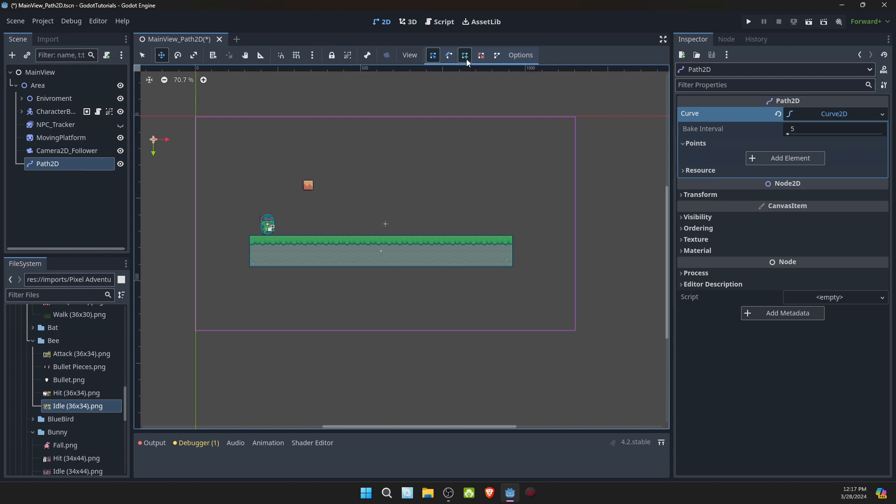
pyautogui.click(143, 56)
pyautogui.click(257, 156)
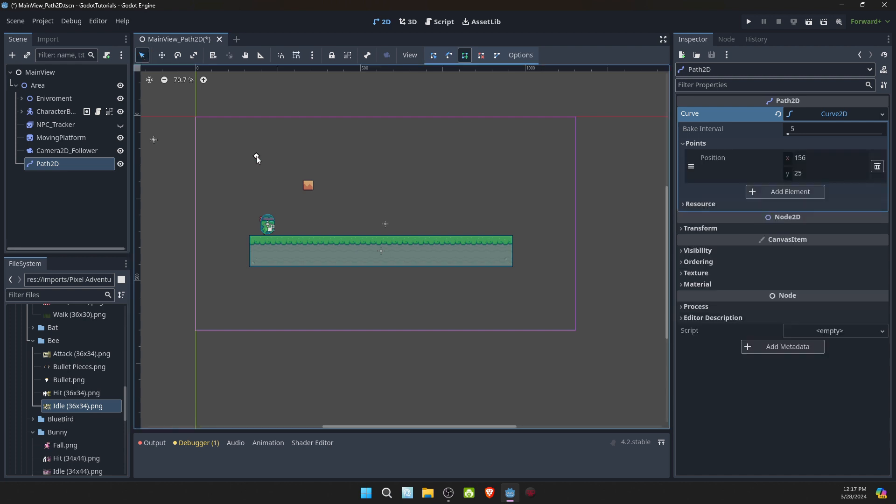
pyautogui.click(358, 154)
pyautogui.click(437, 157)
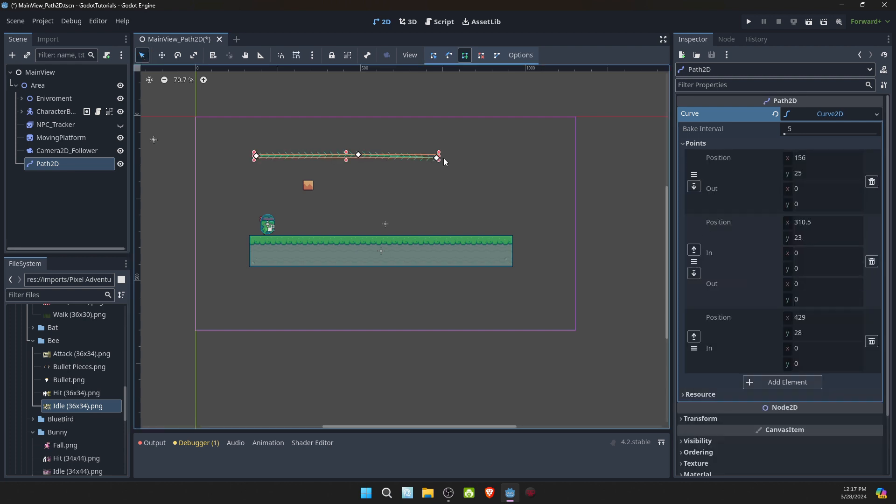
pyautogui.click(512, 159)
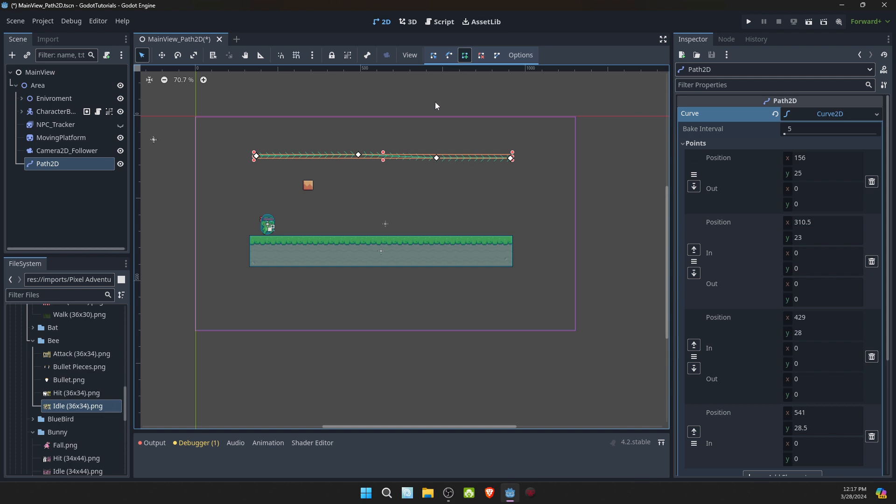
# - Raise the two middle path points to about (277.5, -10.5) and (438.5, -10.5)
pyautogui.click(433, 56)
pyautogui.moveTo(358, 155); pyautogui.dragTo(337, 134)
pyautogui.moveTo(437, 159); pyautogui.dragTo(443, 134)
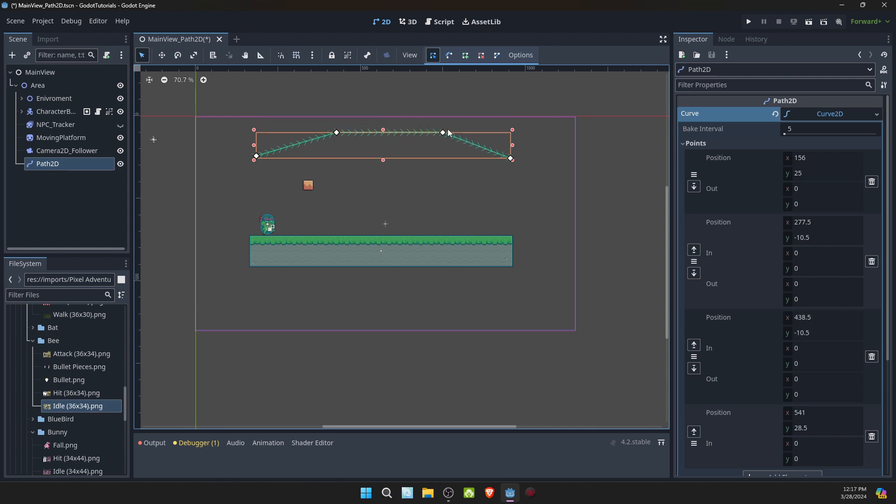
# - Delete the third path point and move the second to about (360, -24), forming a centred peak
pyautogui.click(482, 56)
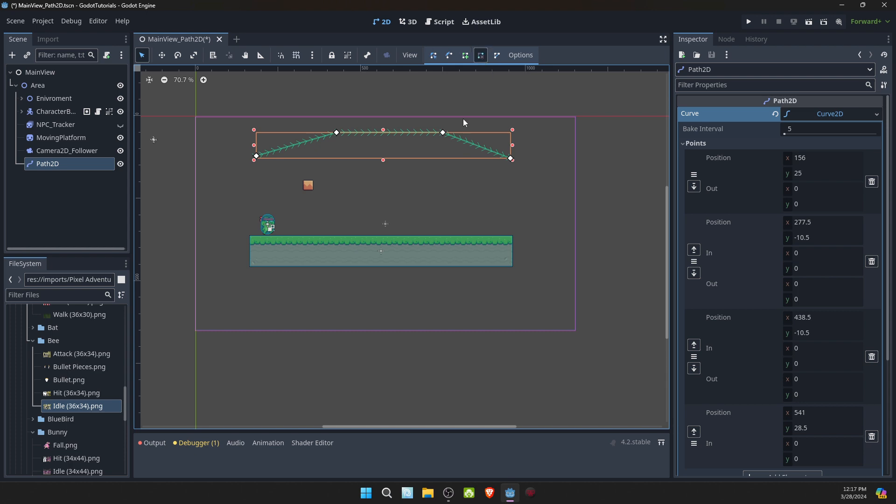
pyautogui.click(444, 133)
pyautogui.click(434, 56)
pyautogui.moveTo(338, 134); pyautogui.dragTo(391, 124)
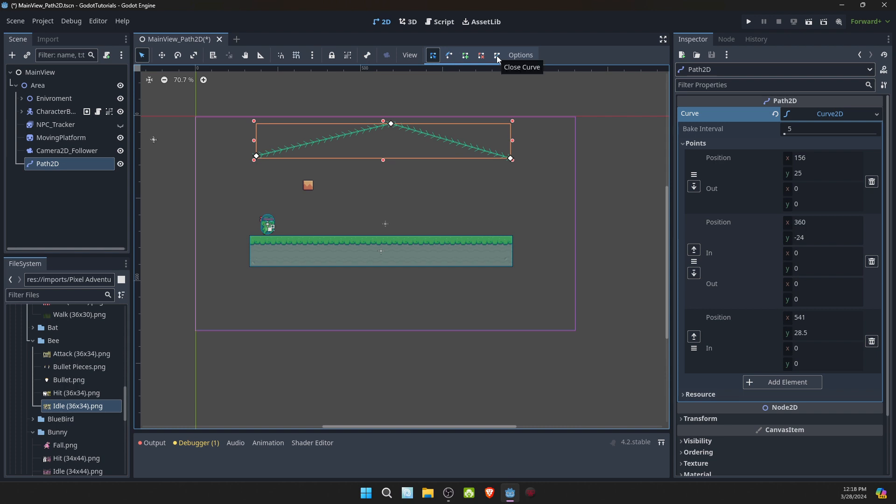
# - Add a fourth path point below the peak at about (349.5, 79) and close the curve
pyautogui.click(465, 56)
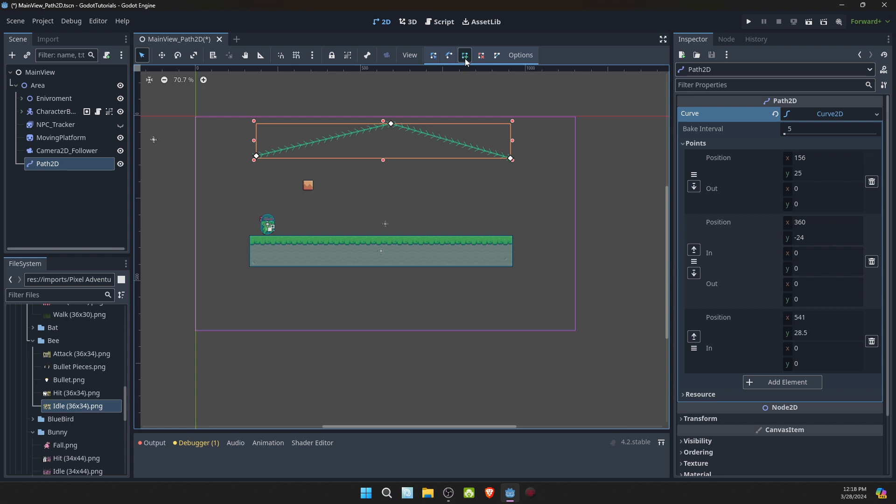
pyautogui.click(450, 140)
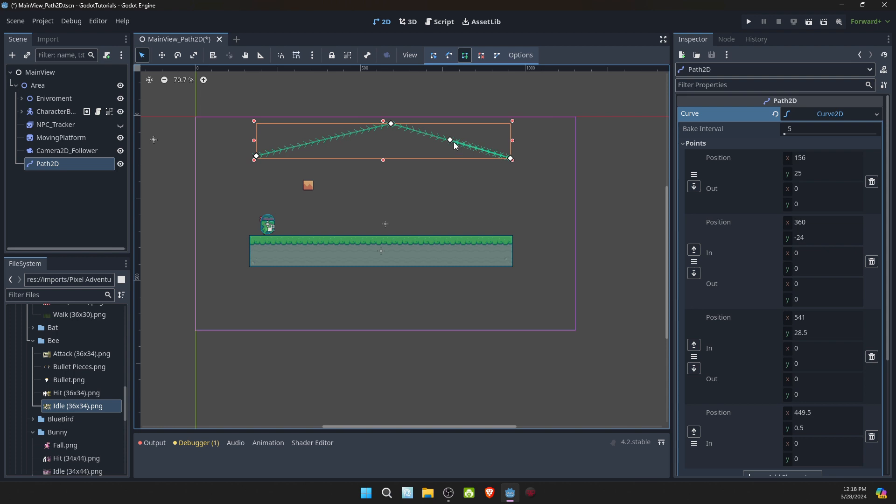
pyautogui.click(433, 56)
pyautogui.moveTo(450, 140); pyautogui.dragTo(384, 193)
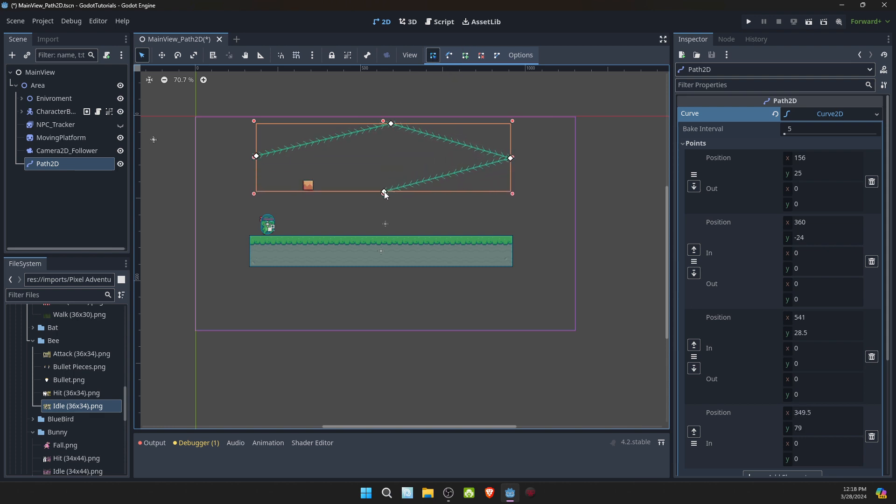
pyautogui.click(497, 61)
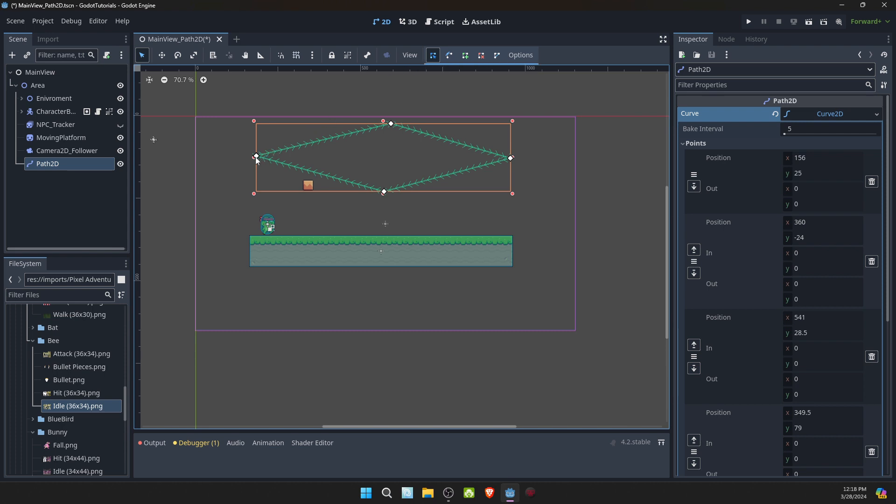
# - Nudge the path's first point to about (156.5, 25) and review the curve's list of points
pyautogui.moveTo(256, 156); pyautogui.dragTo(257, 156)
pyautogui.click(684, 145)
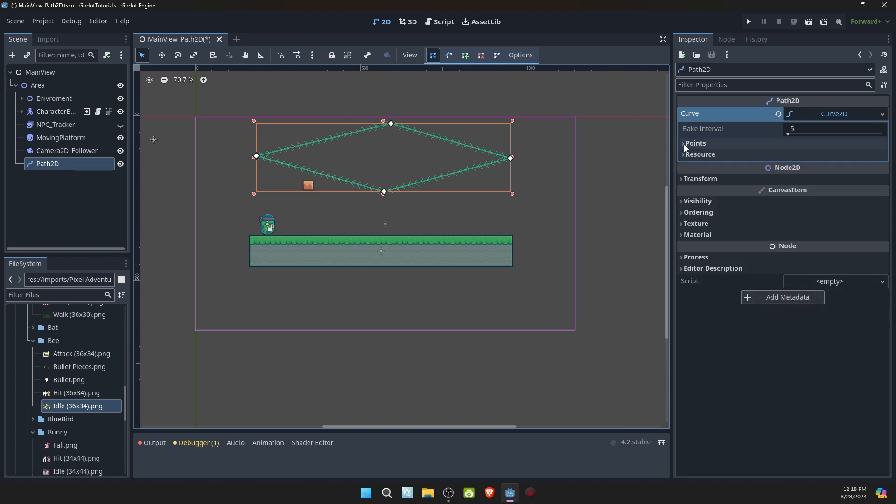
pyautogui.click(684, 144)
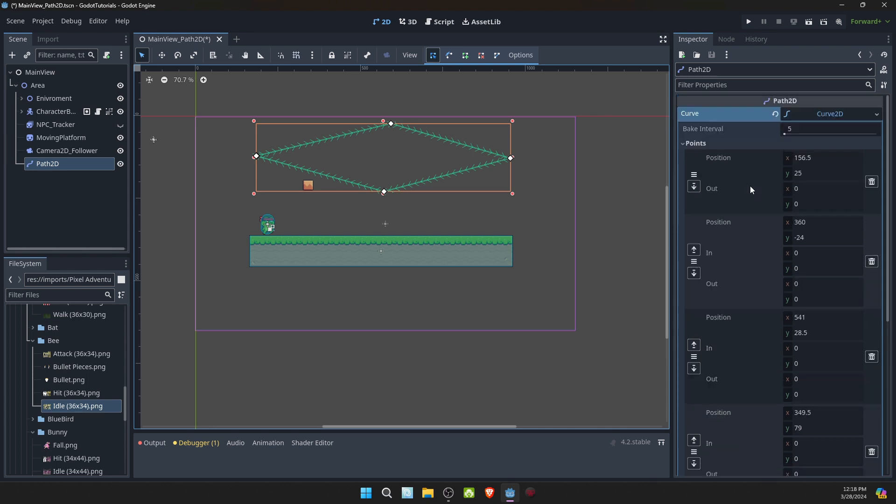
pyautogui.scroll(-6, 761, 192)
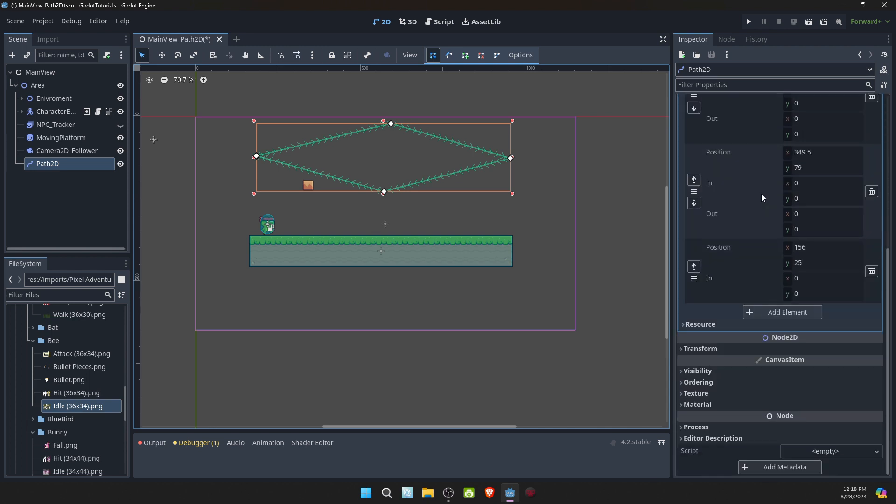
pyautogui.scroll(6, 760, 194)
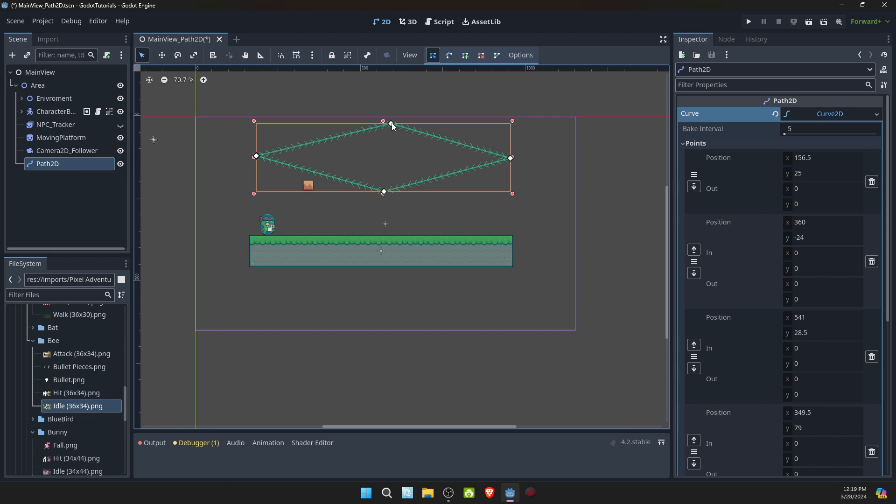
# - Round the path's top and right corners, with out handles of about (131.5, 1.4) and (0.7, 94.8)
pyautogui.click(448, 56)
pyautogui.moveTo(391, 124); pyautogui.dragTo(480, 125)
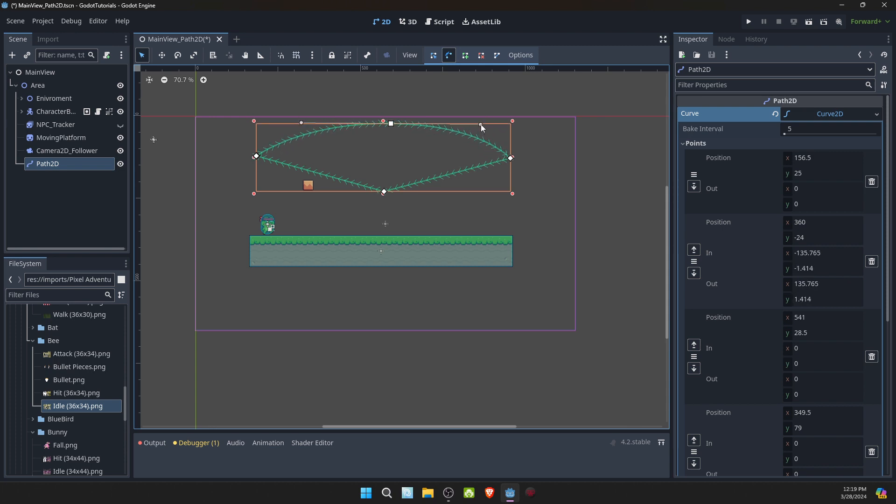
pyautogui.moveTo(481, 125)
pyautogui.mouseDown()
pyautogui.moveTo(470, 146)
pyautogui.moveTo(478, 124)
pyautogui.mouseUp()
pyautogui.moveTo(510, 158); pyautogui.dragTo(511, 220)
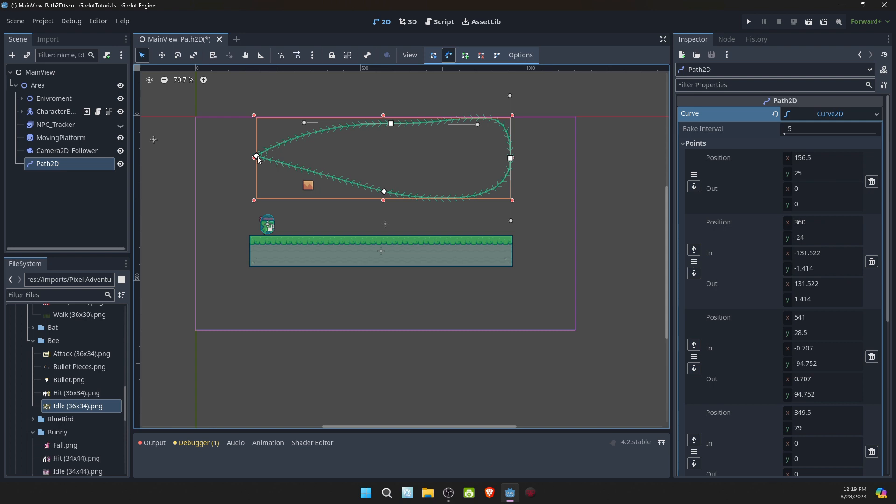
# - Round the path's left corner with handles on both overlapping end points, and the bottom corner with an in handle of about (113, 0.7)
pyautogui.moveTo(256, 155); pyautogui.dragTo(257, 88)
pyautogui.moveTo(258, 159); pyautogui.dragTo(251, 218)
pyautogui.moveTo(255, 236); pyautogui.dragTo(254, 224)
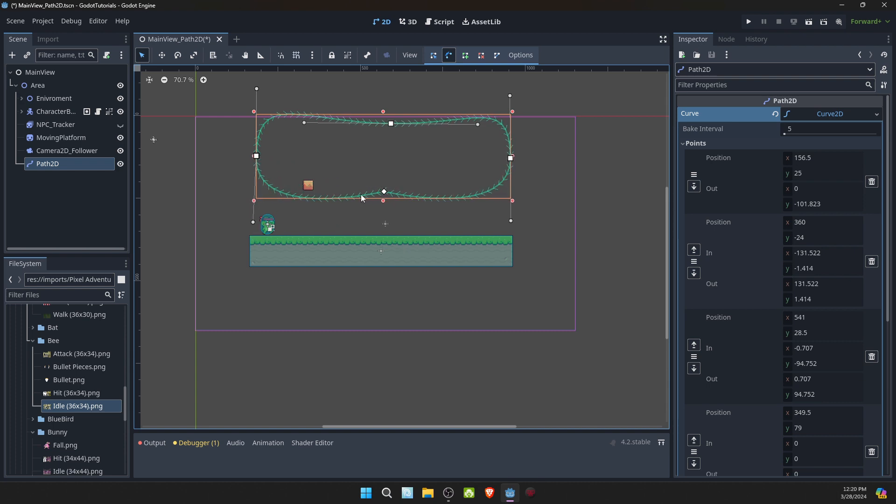
pyautogui.moveTo(382, 192); pyautogui.dragTo(310, 195)
# - Move the path's top point to about (360, -50) and its bottom point to about (349, 108.5) to even out the loop
pyautogui.click(435, 57)
pyautogui.moveTo(391, 123); pyautogui.dragTo(393, 110)
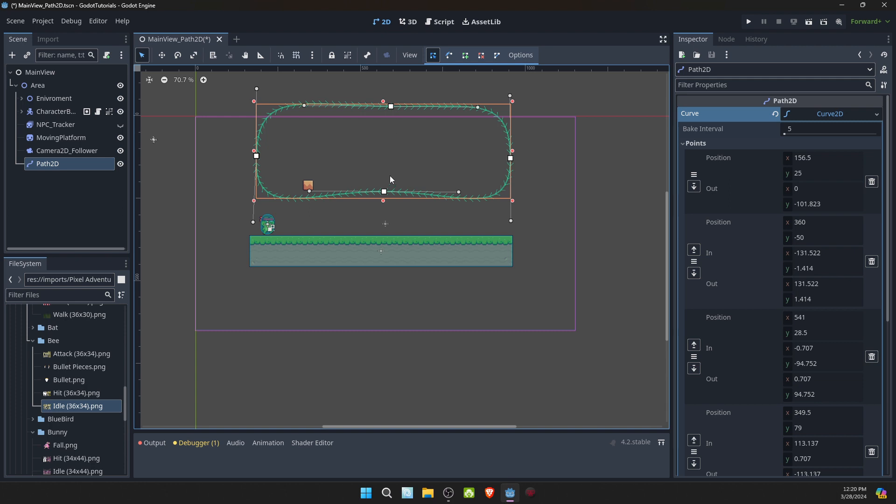
pyautogui.moveTo(385, 192); pyautogui.dragTo(385, 214)
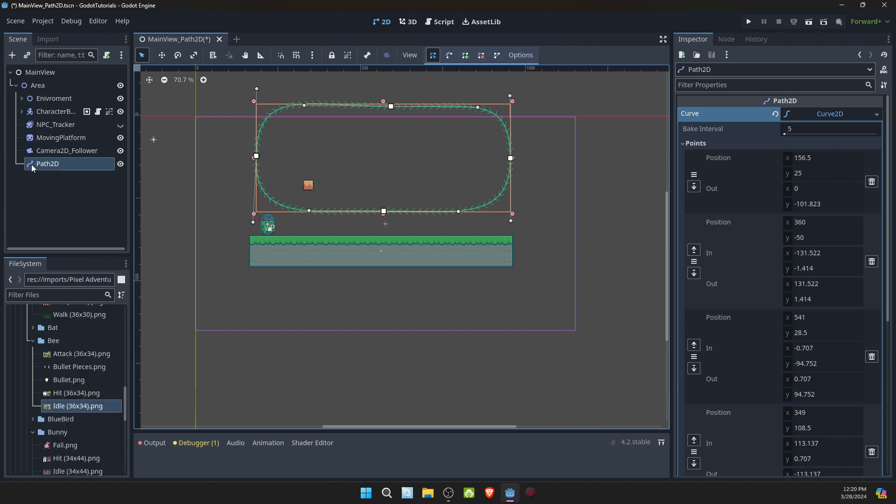
# - Add a PathFollow2D child node to the Path2D node and scrub its progress to preview movement along the path
pyautogui.rightClick(53, 167)
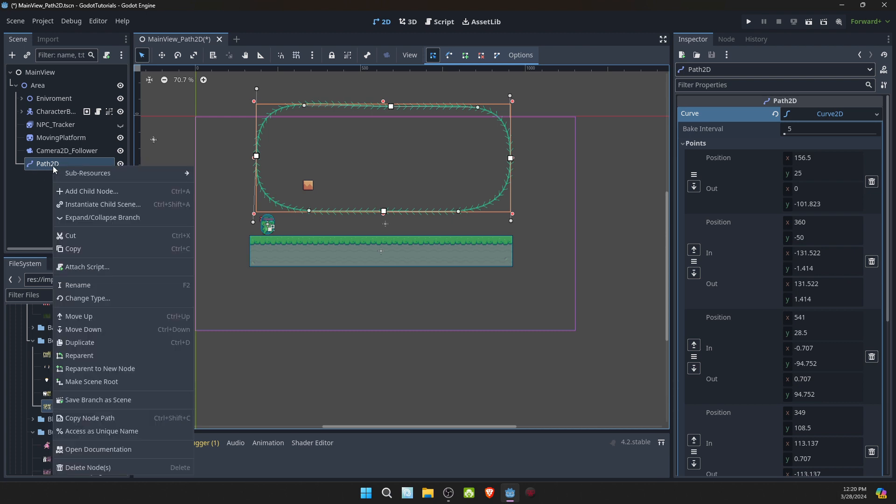
pyautogui.click(88, 191)
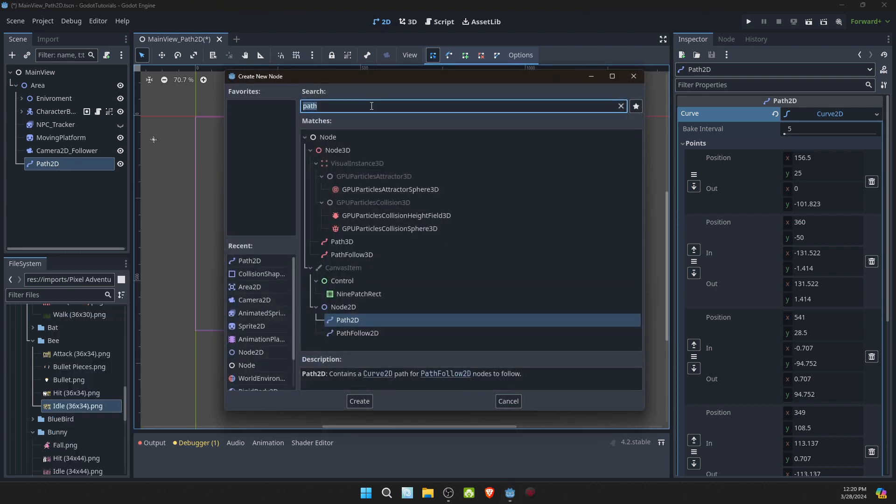
pyautogui.click(353, 335)
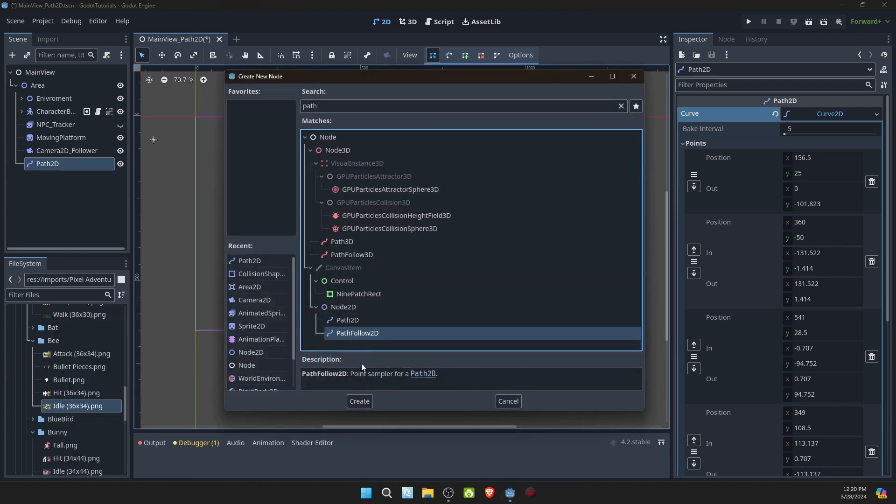
pyautogui.click(363, 402)
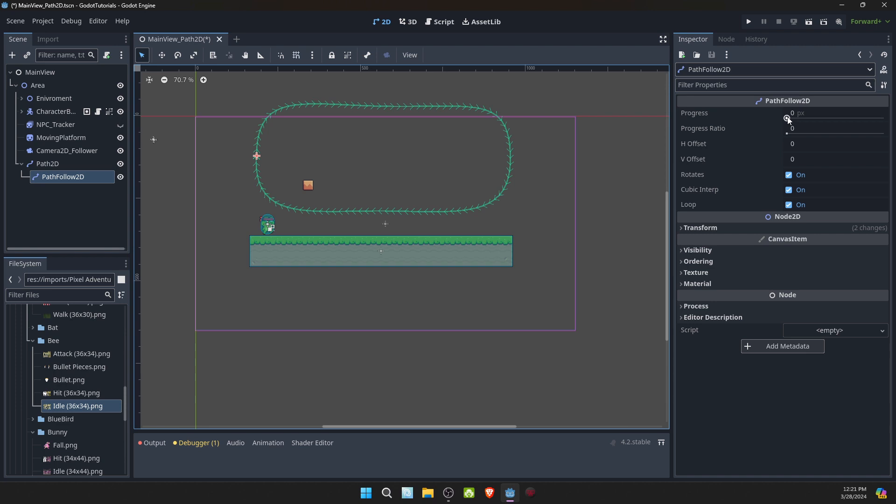
pyautogui.moveTo(787, 118); pyautogui.dragTo(779, 134)
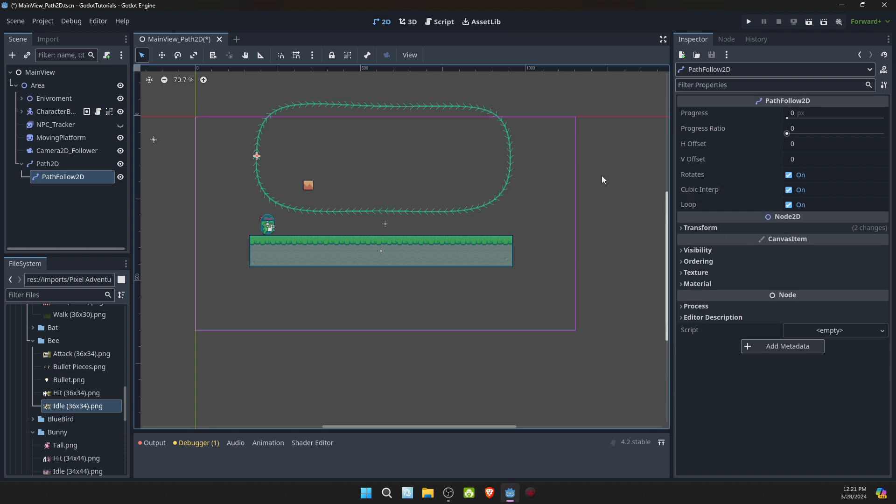
# - Rename the Path2D node to PlatformPath and keep it selected
pyautogui.click(75, 164)
pyautogui.doubleClick(74, 163)
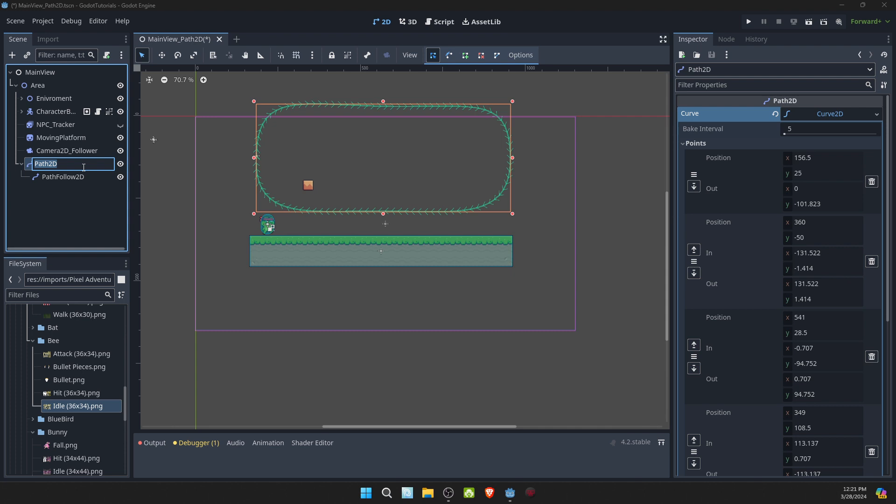
pyautogui.write('PlatformPath')
pyautogui.press('Return')
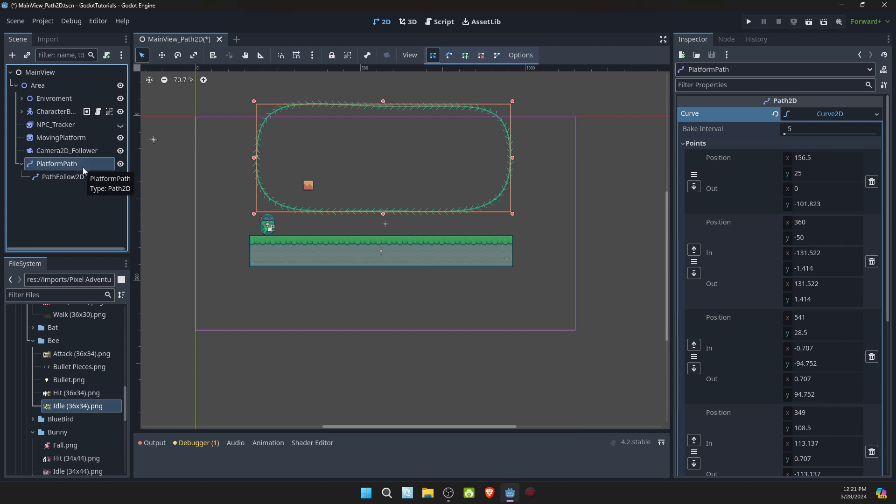
pyautogui.click(73, 162)
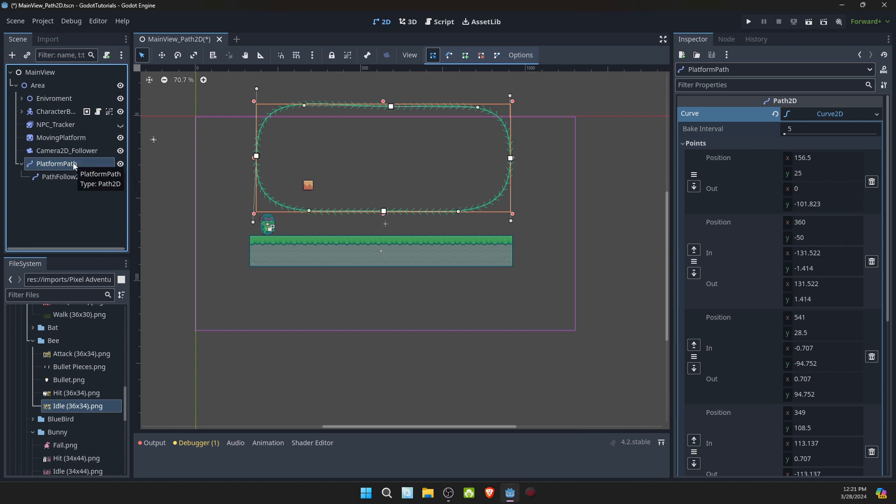
# - Reparent the MovingPlatform sprite under PathFollow2D and set its position to 0, 0
pyautogui.moveTo(64, 138); pyautogui.dragTo(60, 179)
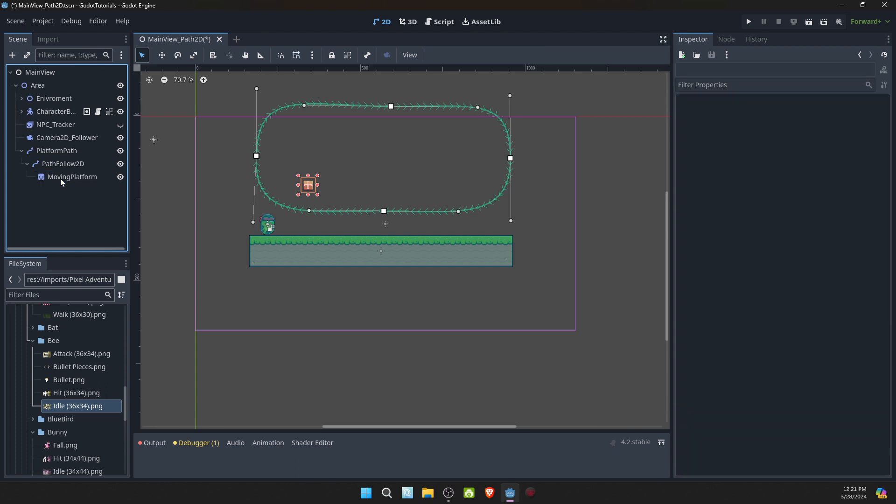
pyautogui.click(68, 177)
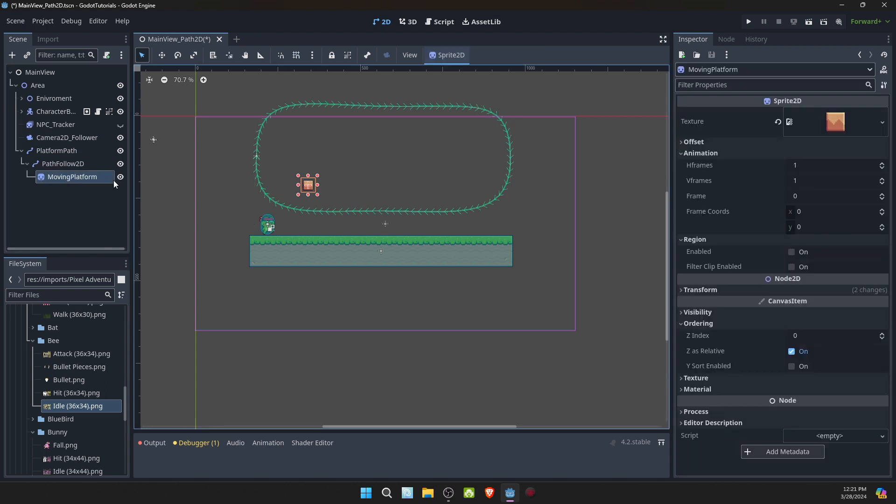
pyautogui.click(700, 290)
pyautogui.click(822, 303)
pyautogui.write('0')
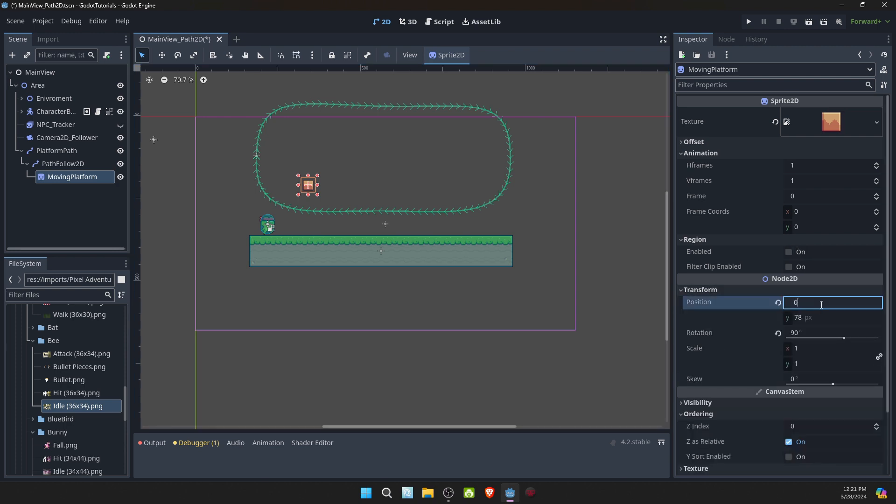
pyautogui.press('Tab')
pyautogui.write('0')
pyautogui.press('Return')
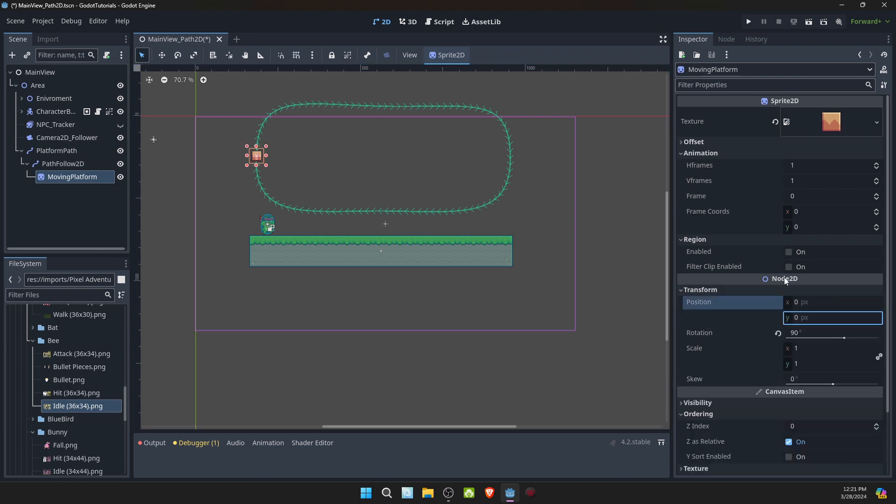
# - Preview how the platform travels and turns along the loop by varying PathFollow2D's progress ratio
pyautogui.click(71, 164)
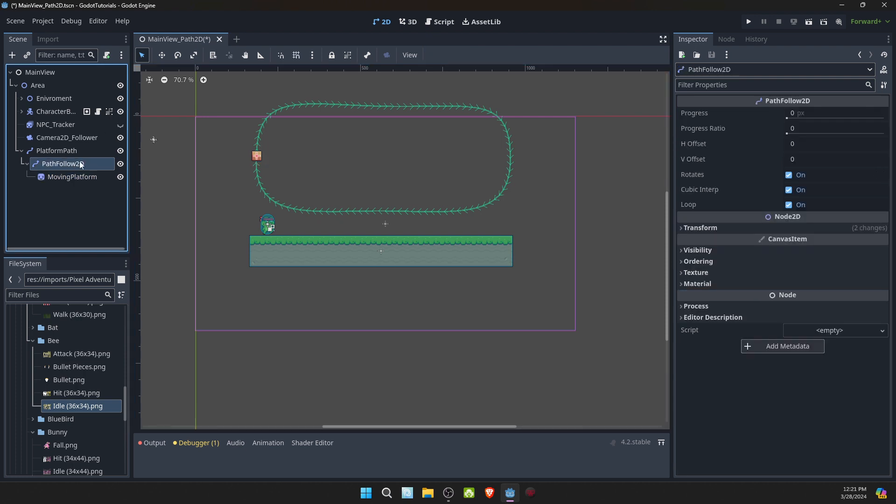
pyautogui.moveTo(786, 134)
pyautogui.mouseDown()
pyautogui.moveTo(889, 146)
pyautogui.moveTo(783, 136)
pyautogui.mouseUp()
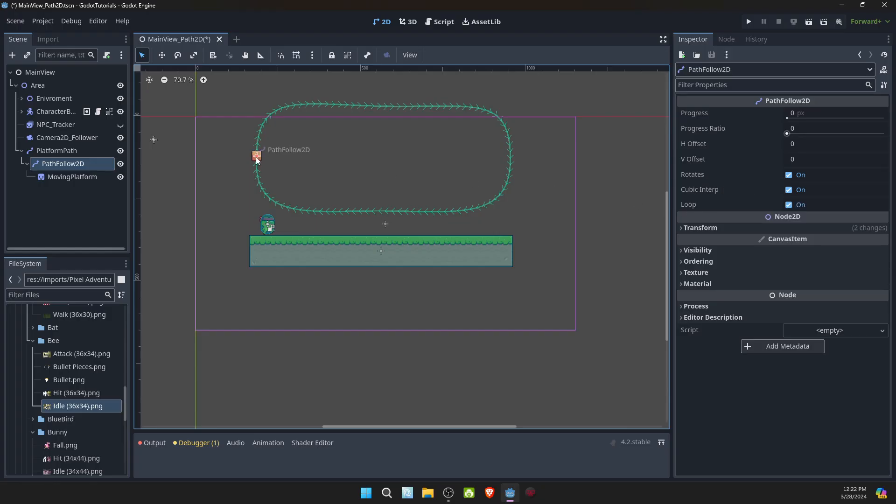
pyautogui.scroll(8, 294, 160)
pyautogui.moveTo(358, 182); pyautogui.dragTo(409, 258, button='middle')
pyautogui.scroll(4, 407, 248)
pyautogui.moveTo(391, 227); pyautogui.dragTo(465, 244, button='middle')
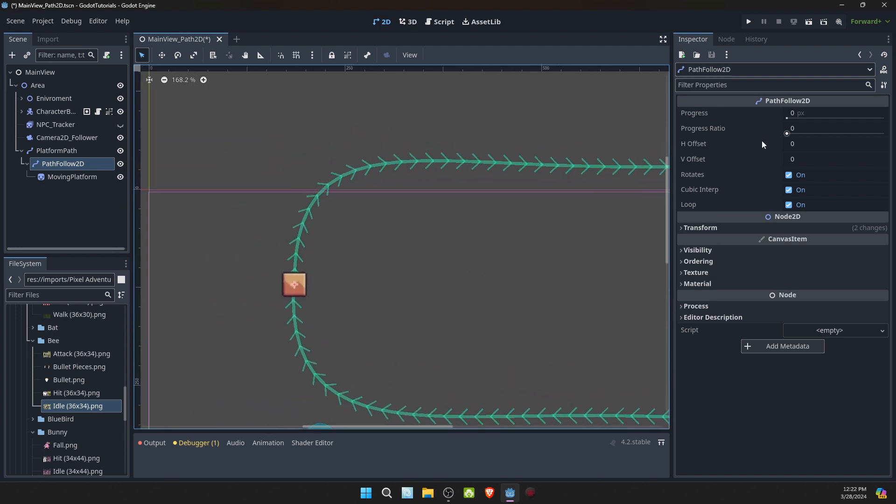
pyautogui.moveTo(787, 134)
pyautogui.mouseDown()
pyautogui.moveTo(804, 135)
pyautogui.moveTo(786, 137)
pyautogui.mouseUp()
# - Turn off Rotates on PathFollow2D and scrub its progress values to check the platform's movement around the loop
pyautogui.click(788, 176)
pyautogui.scroll(-5, 640, 202)
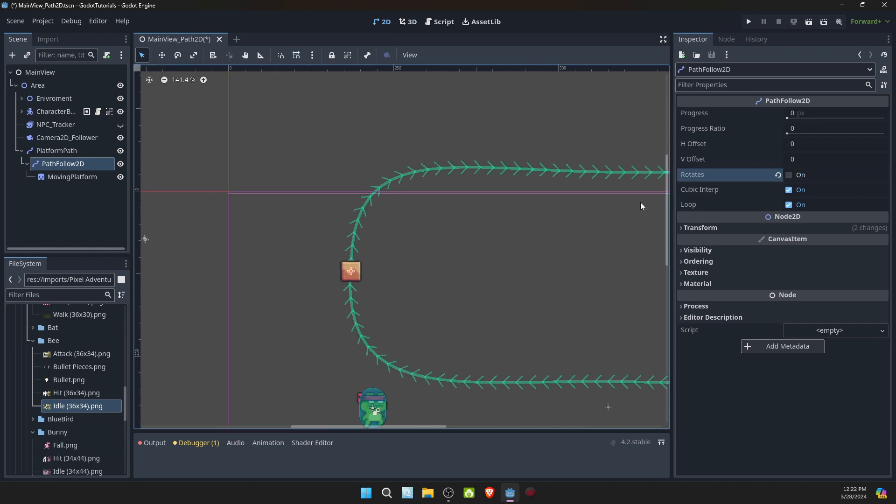
pyautogui.scroll(-2, 517, 189)
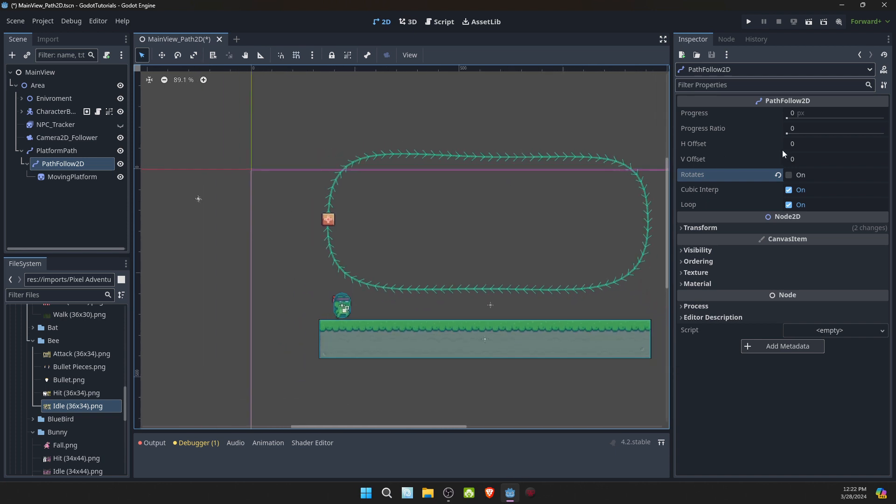
pyautogui.moveTo(787, 135); pyautogui.dragTo(893, 149)
pyautogui.moveTo(797, 118); pyautogui.dragTo(820, 119)
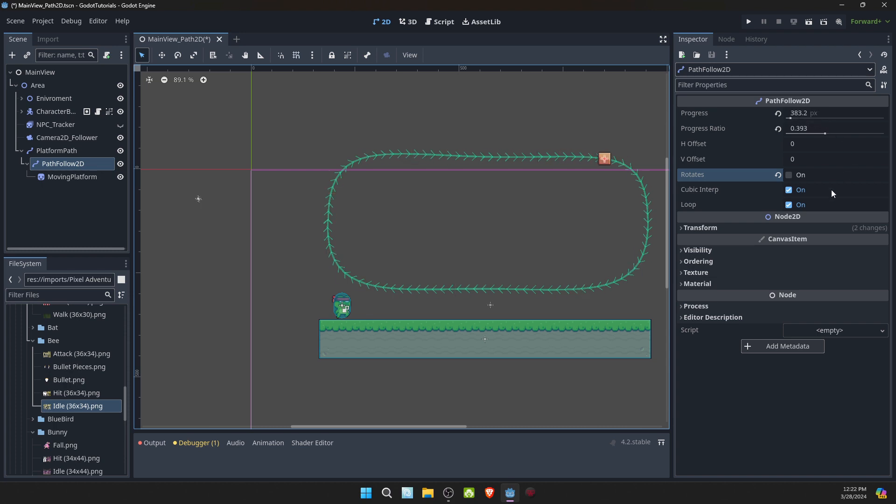
# - Test PathFollow2D's progress with Loop off, return it to 0 with Loop enabled again, and save the scene
pyautogui.click(788, 205)
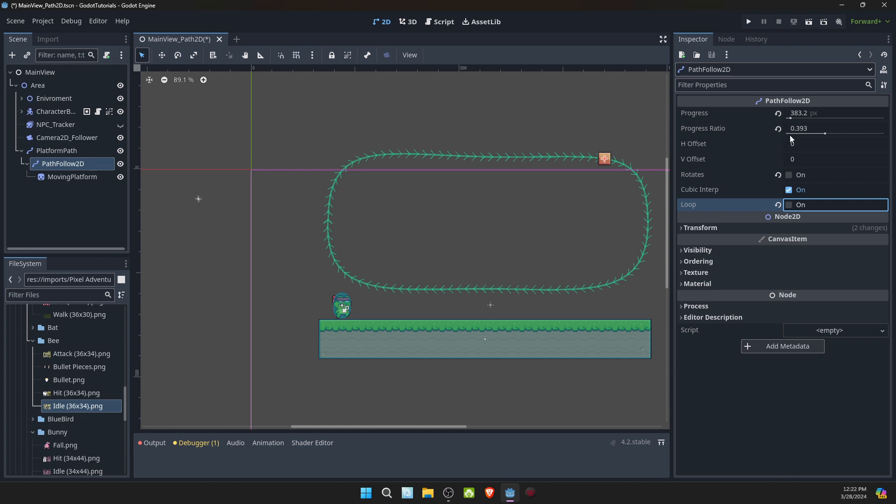
pyautogui.moveTo(794, 118)
pyautogui.mouseDown()
pyautogui.moveTo(781, 118)
pyautogui.moveTo(804, 118)
pyautogui.moveTo(784, 119)
pyautogui.mouseUp()
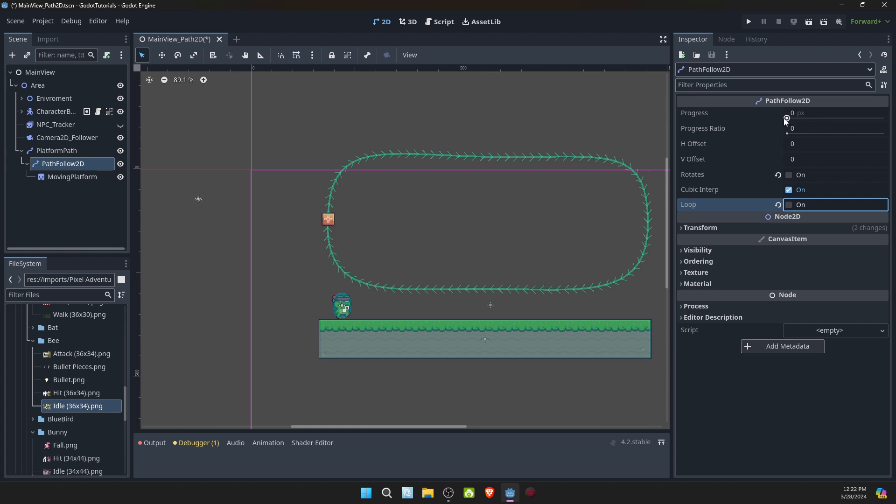
pyautogui.click(788, 205)
pyautogui.hotkey('ctrl', 's')
# - Attach a new GDScript at res://Scripts/PlatformPath_Platform.gd to the PlatformPath node, using the default Node template
pyautogui.click(54, 151)
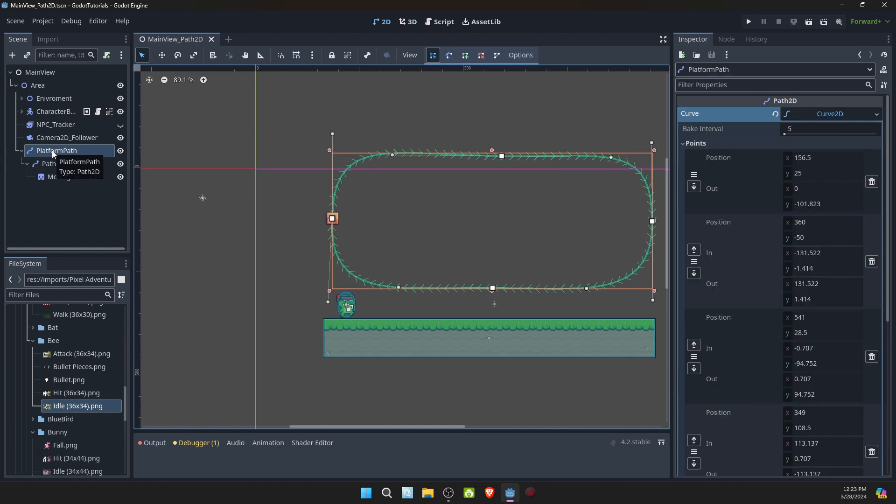
pyautogui.click(107, 57)
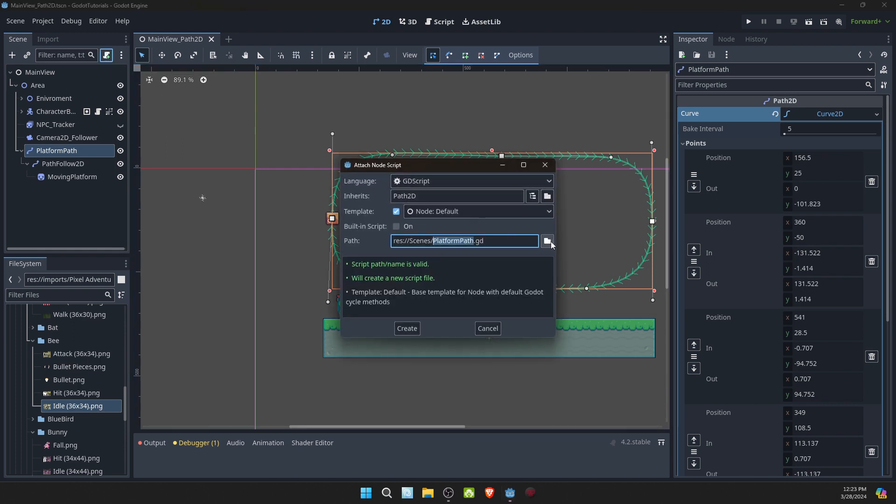
pyautogui.click(407, 329)
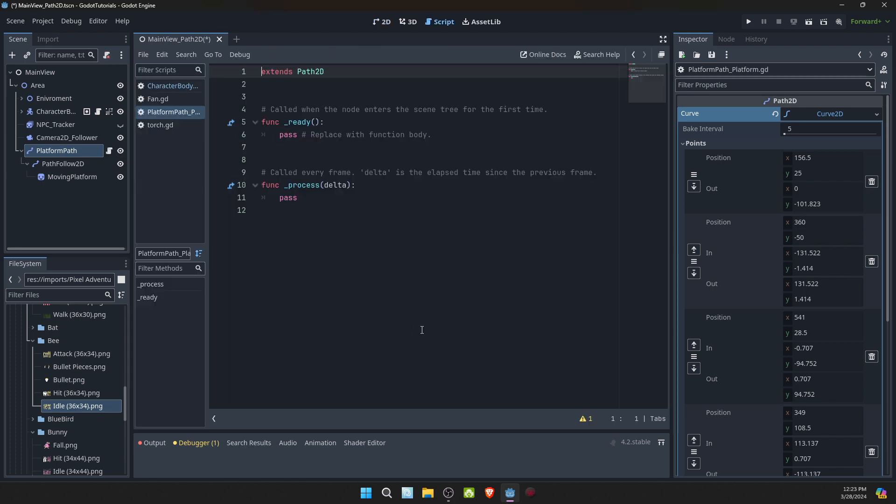
# - Insert a class_name PlatformPath declaration above the extends line of the script
pyautogui.press('Return')
pyautogui.press('Up')
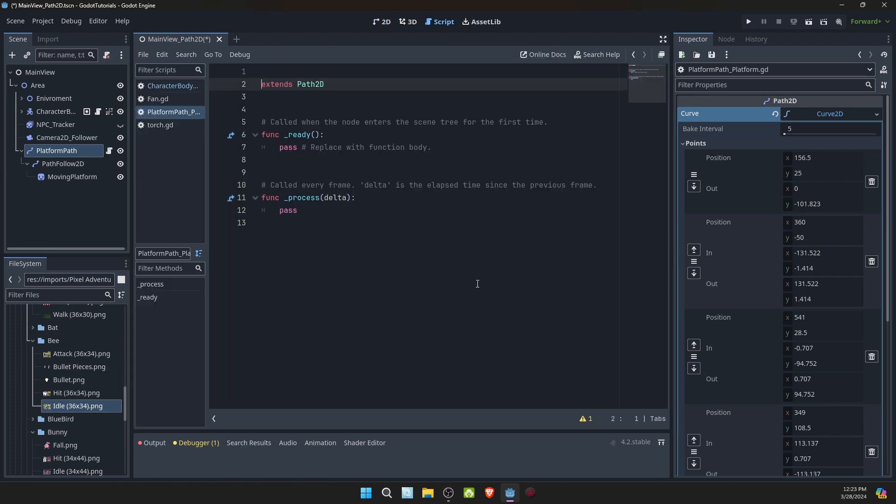
pyautogui.write('clas')
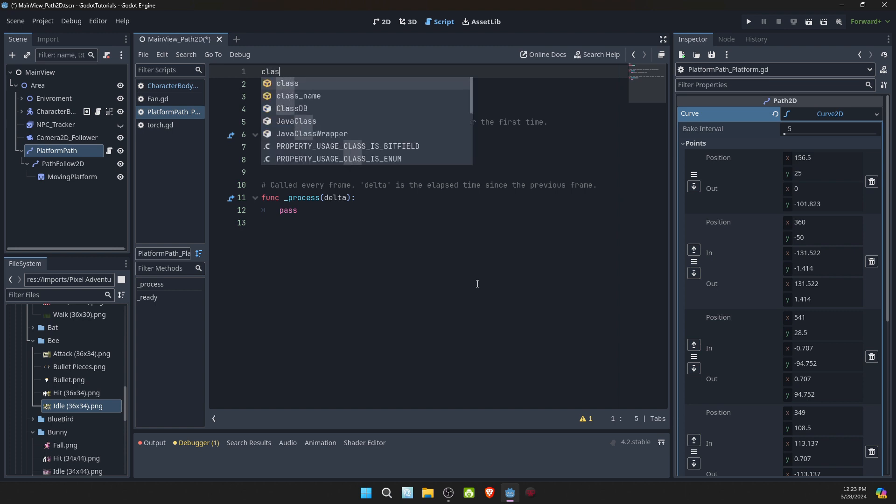
pyautogui.write('s_name ')
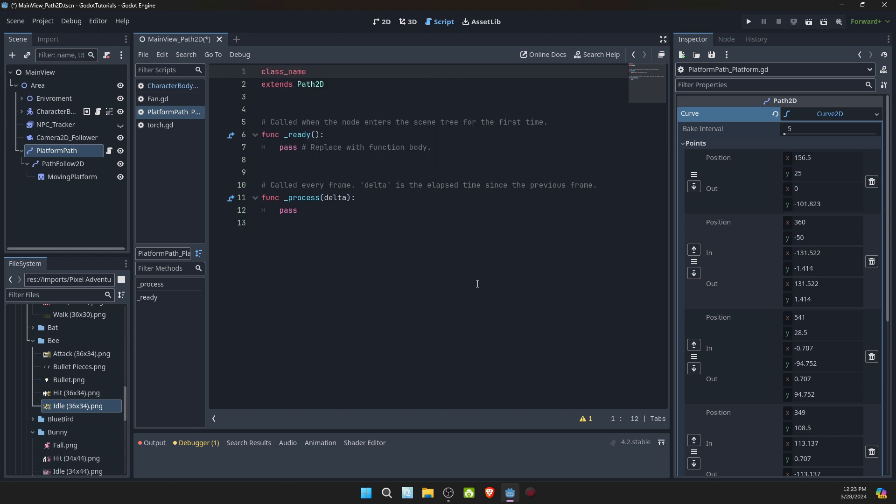
pyautogui.write('PlatformPat')
pyautogui.click(329, 119)
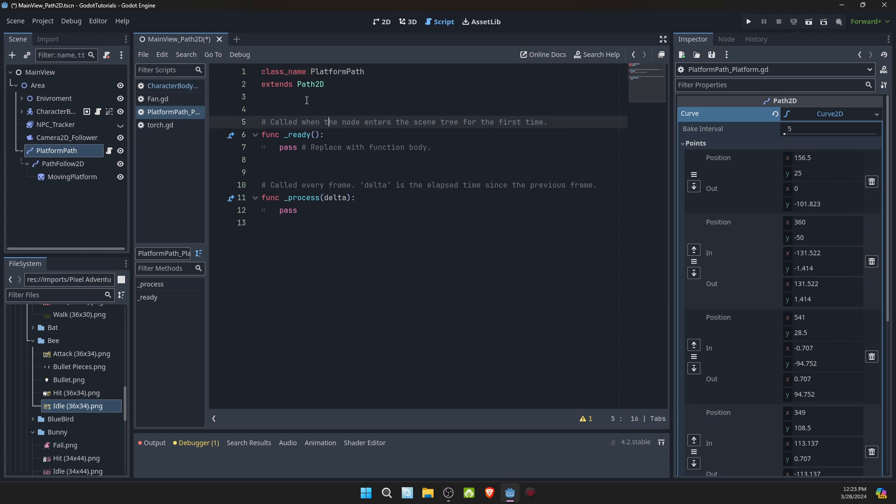
pyautogui.click(306, 100)
pyautogui.press('Return')
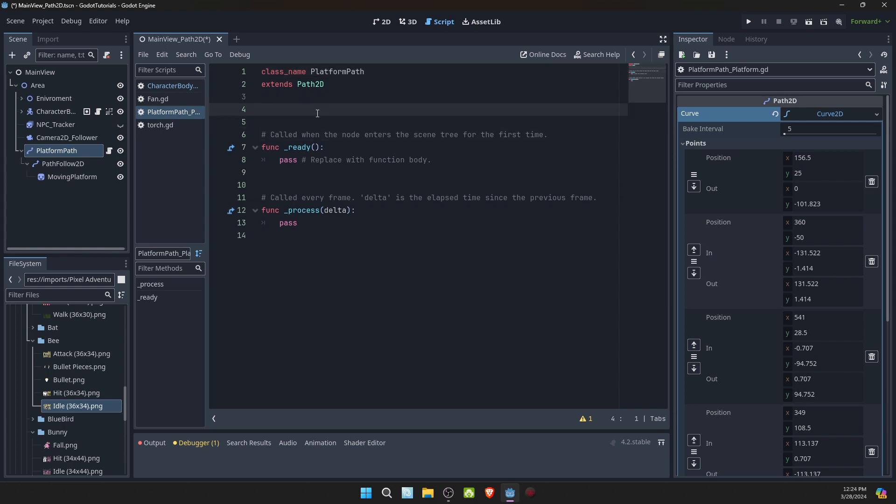
pyautogui.write('@onready var')
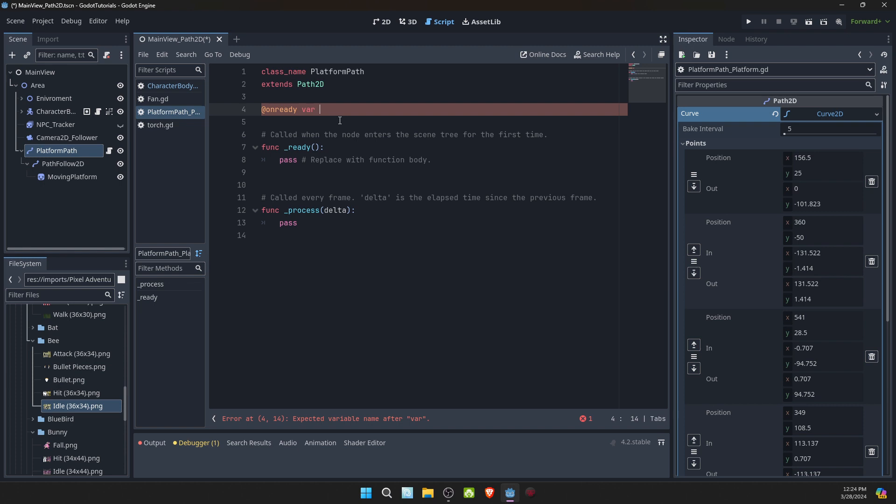
pyautogui.write('platformFollow : Path')
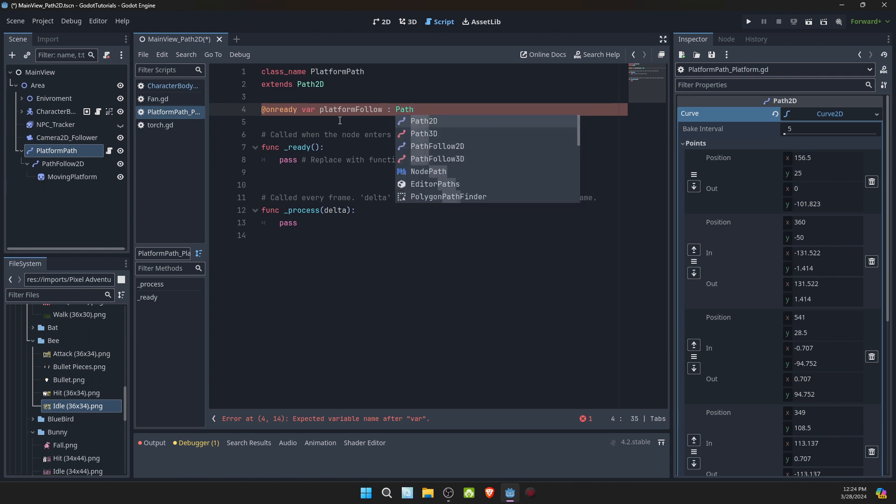
pyautogui.press('Down')
pyautogui.press('Down')
pyautogui.press('Return')
# - Assign the scene's PathFollow2D node to platformFollow as $PathFollow2D
pyautogui.write('=')
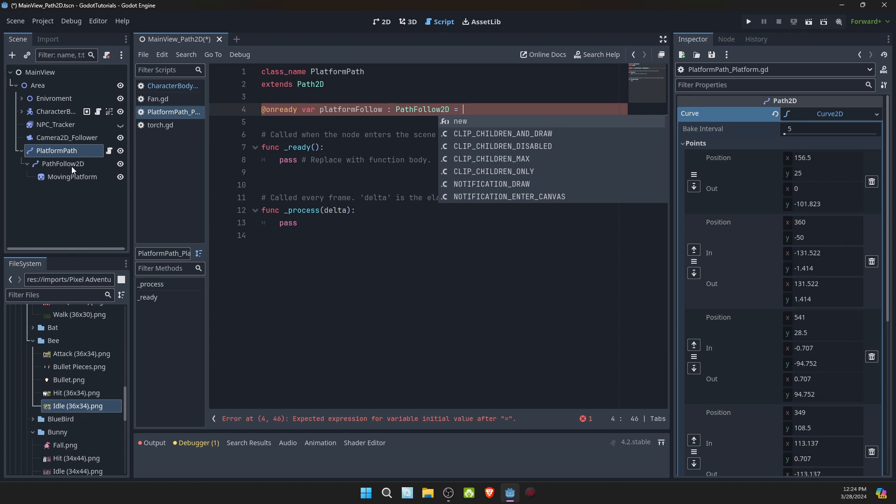
pyautogui.moveTo(72, 166); pyautogui.dragTo(493, 108)
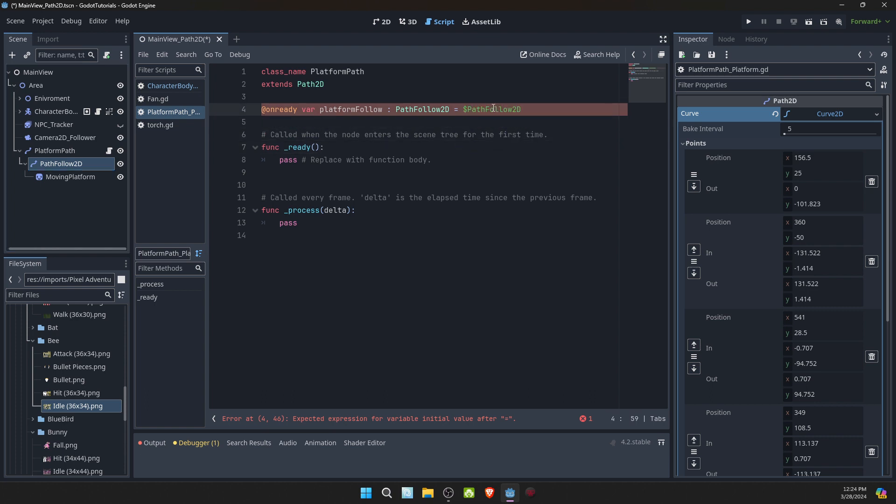
pyautogui.click(401, 123)
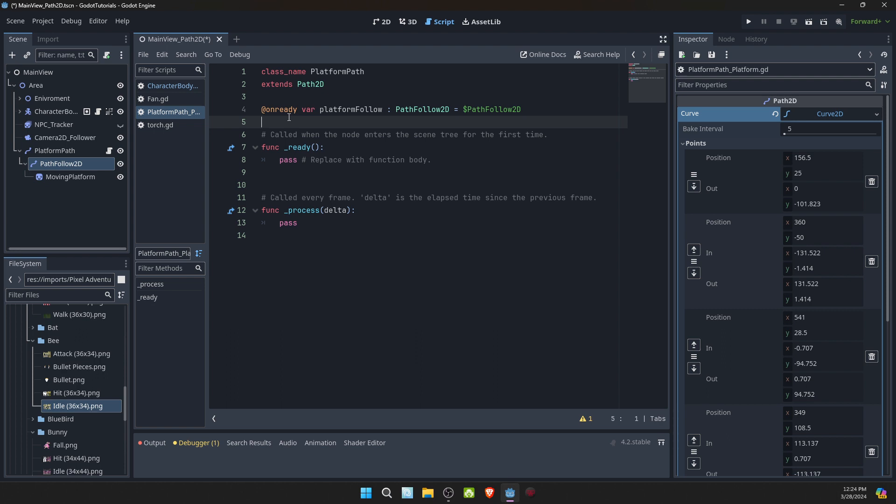
pyautogui.doubleClick(346, 108)
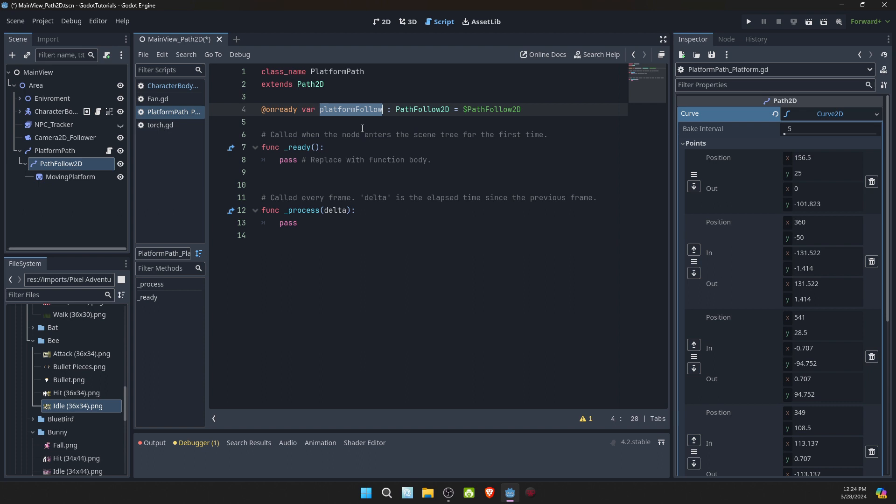
pyautogui.moveTo(462, 109); pyautogui.dragTo(527, 109)
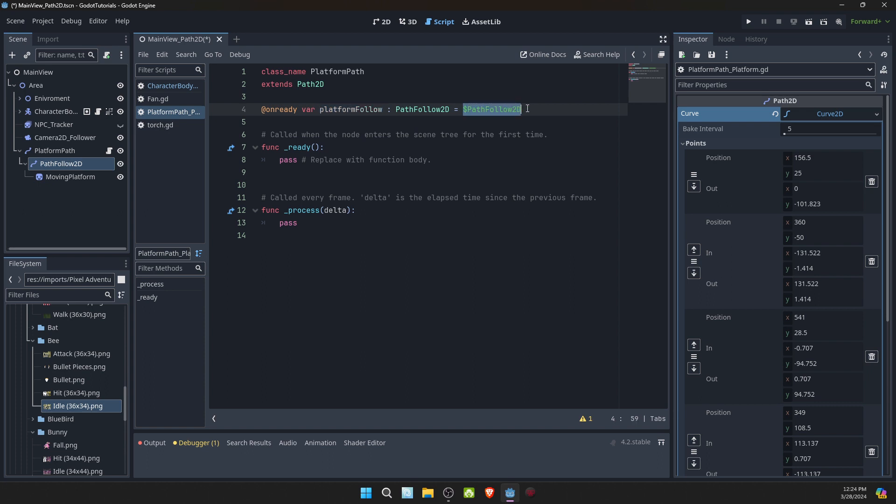
# - Delete the _ready function with its comment and spare blank lines, and insert an empty line at the start of _process
pyautogui.doubleClick(416, 161)
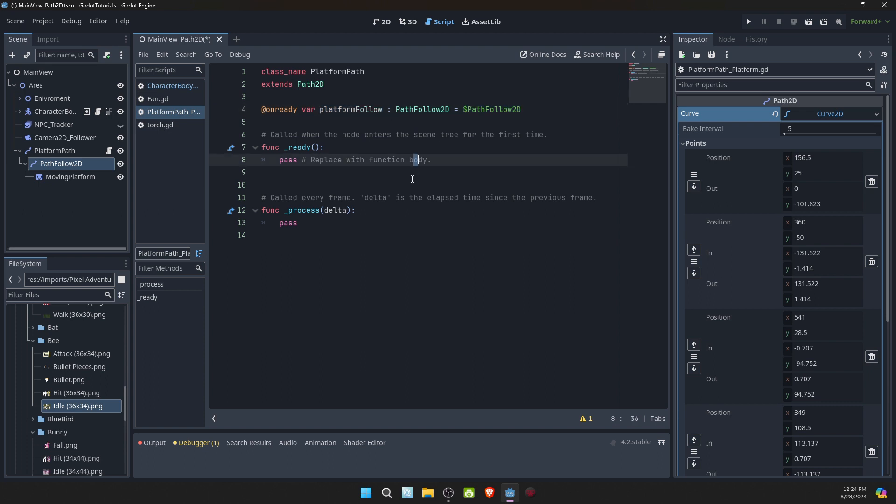
pyautogui.click(413, 176)
pyautogui.moveTo(270, 181); pyautogui.dragTo(251, 124)
pyautogui.press('Delete')
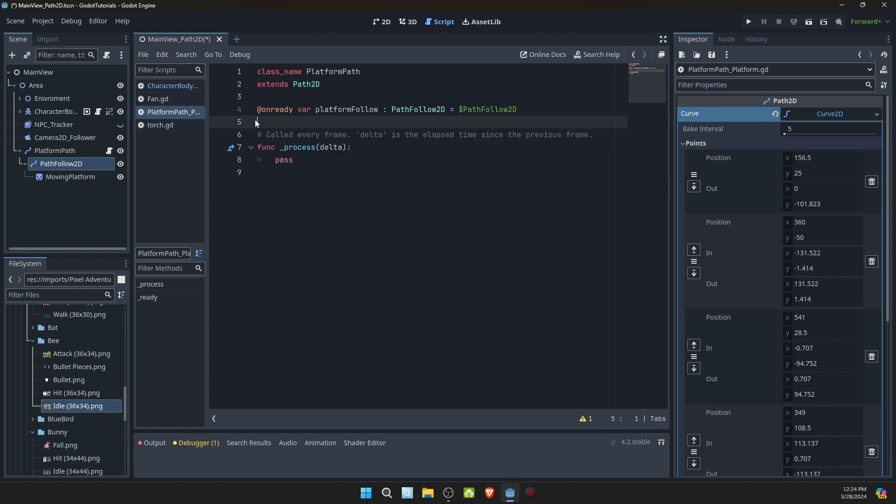
pyautogui.click(373, 151)
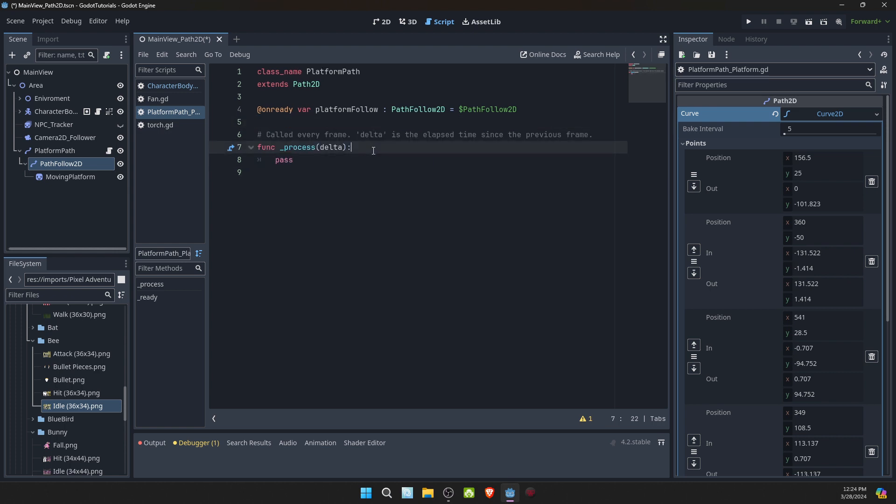
pyautogui.press('Return')
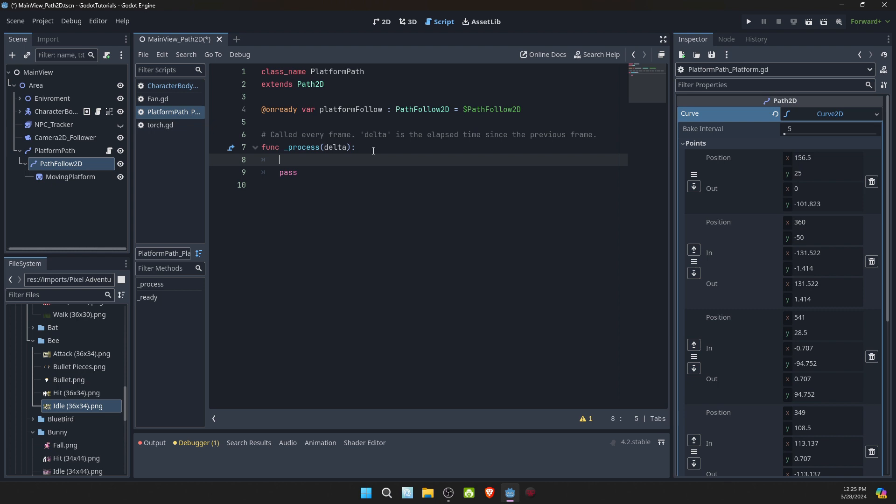
# - Declare an exported float variable named speed with the value 20.0 below the platformFollow declaration
pyautogui.click(331, 123)
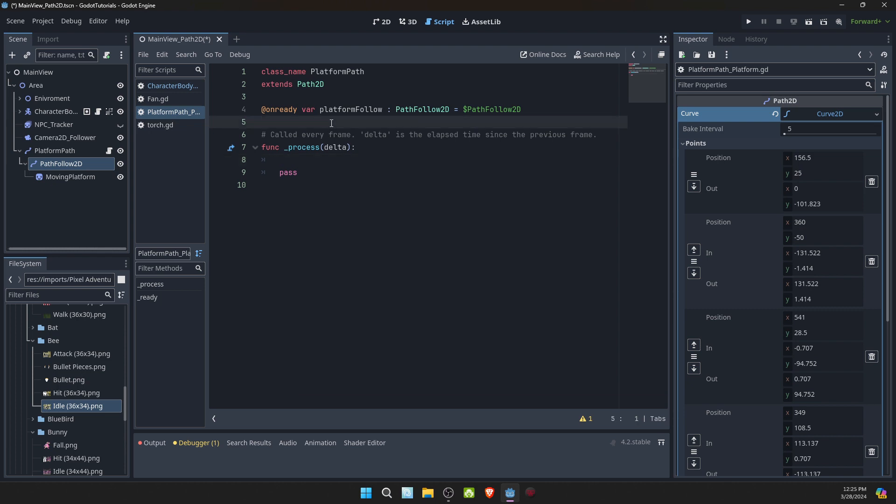
pyautogui.write('@ex')
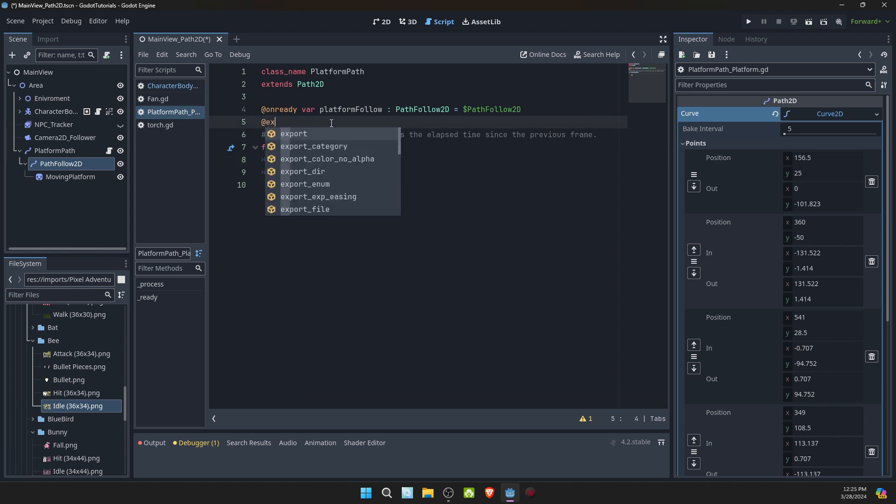
pyautogui.write('port var speed : ')
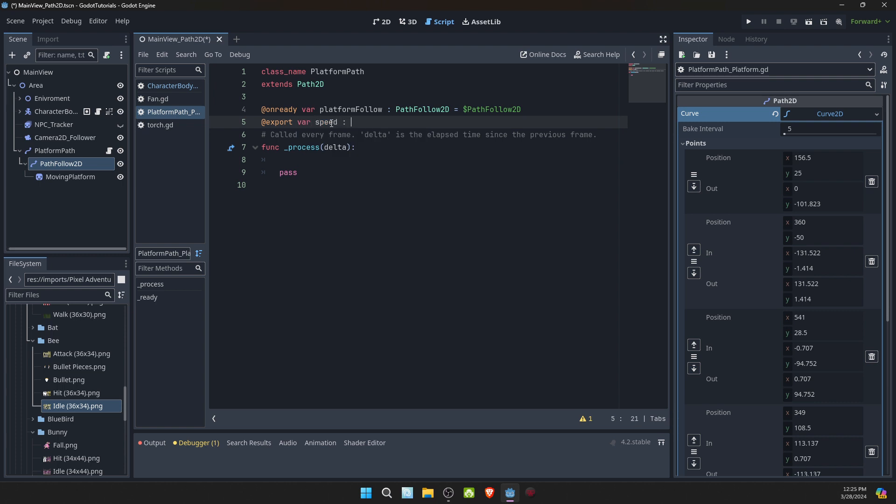
pyautogui.write('float =  ')
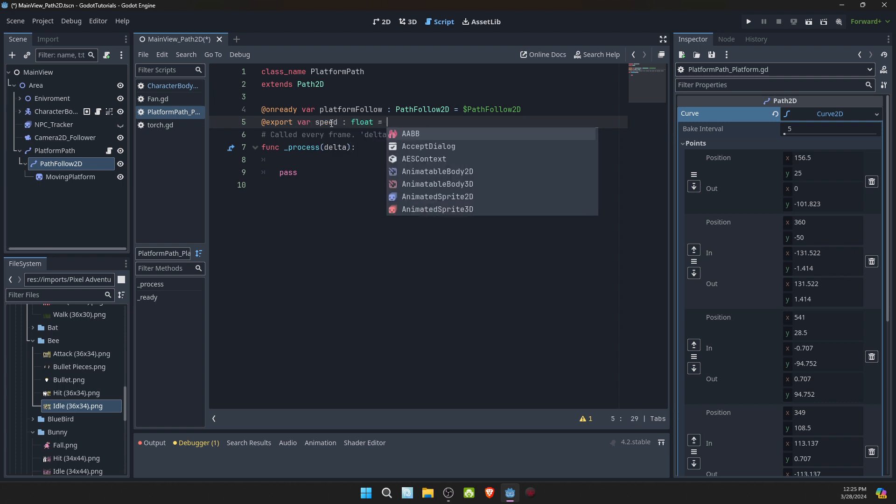
pyautogui.write('20.0')
# - Increase platformFollow.progress_ratio by speed * delta inside _process, and save the script
pyautogui.click(356, 161)
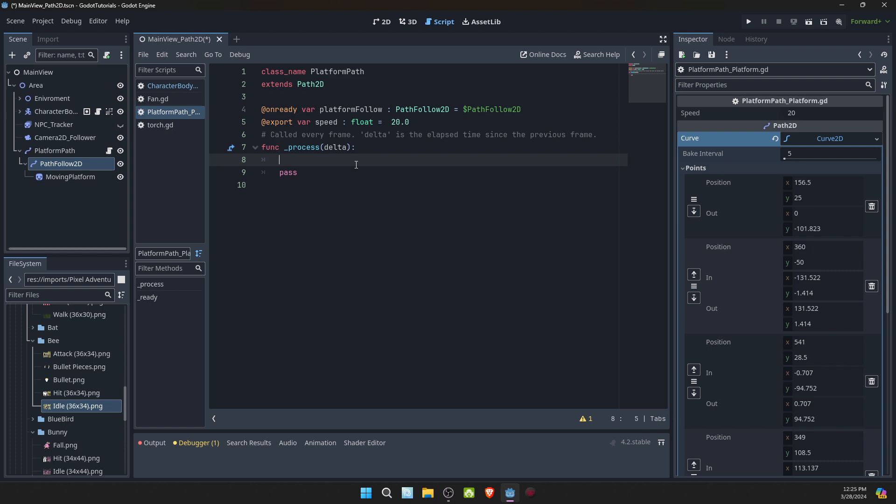
pyautogui.write('platformFollow')
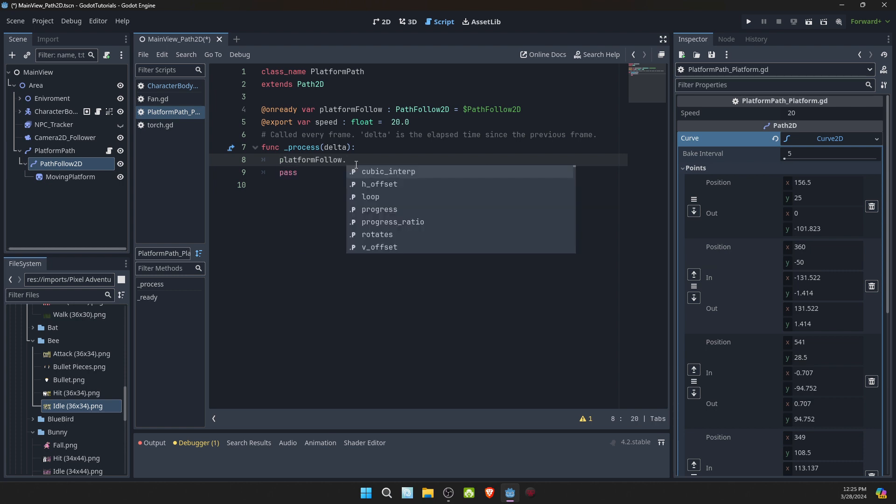
pyautogui.write('.p')
pyautogui.press('Down')
pyautogui.press('Return')
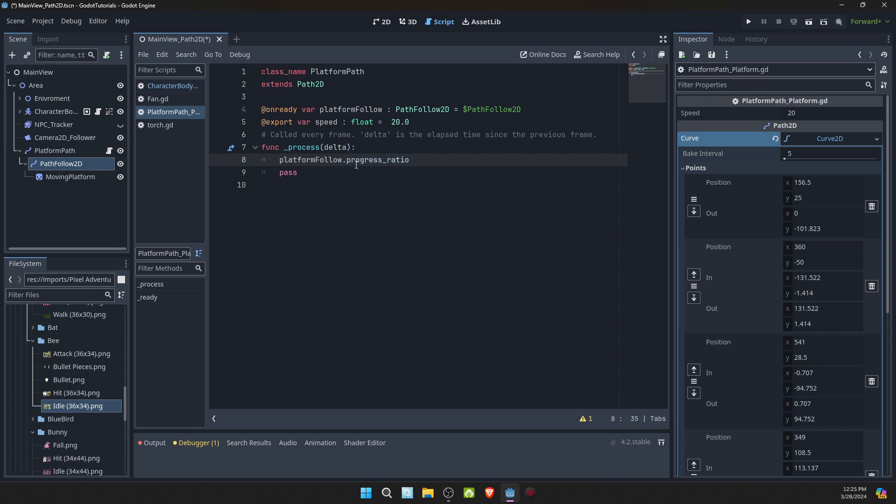
pyautogui.write('+= ')
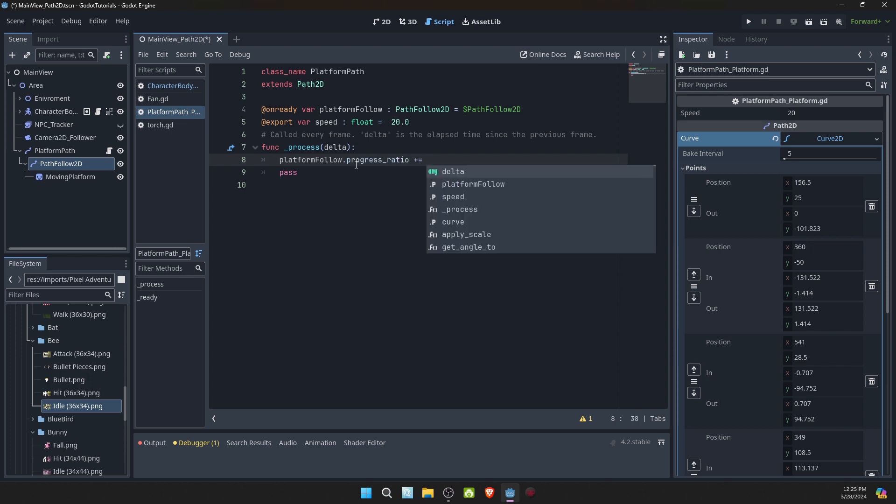
pyautogui.write('sp')
pyautogui.press('Return')
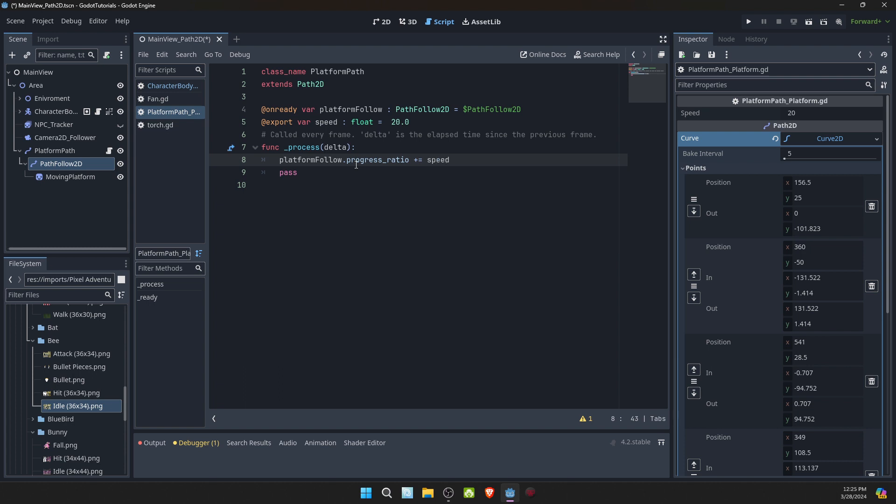
pyautogui.write('* delta')
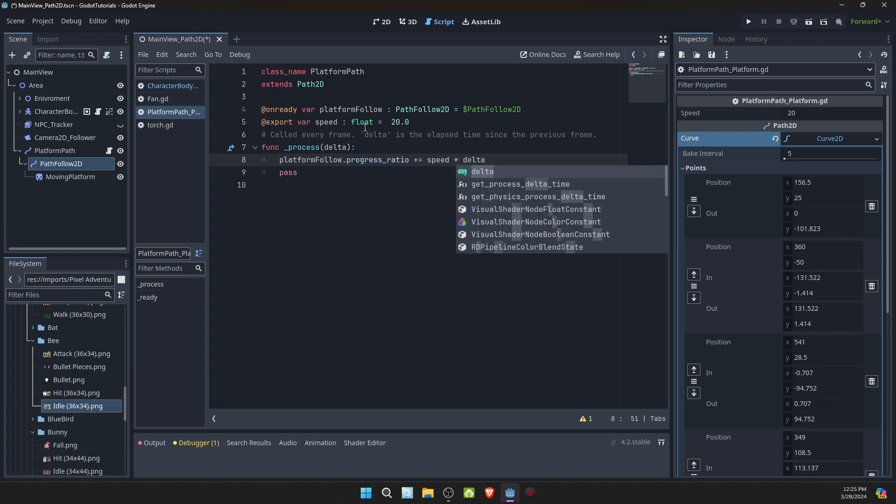
pyautogui.click(381, 112)
pyautogui.hotkey('ctrl', 's')
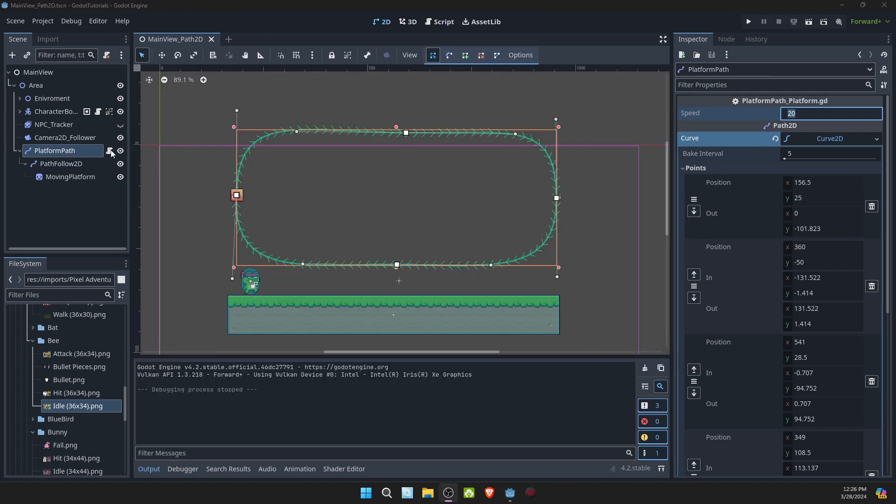
# - Set the exported speed variable to 1.0 in the PlatformPath script and test-run the current scene
pyautogui.click(110, 150)
pyautogui.click(398, 124)
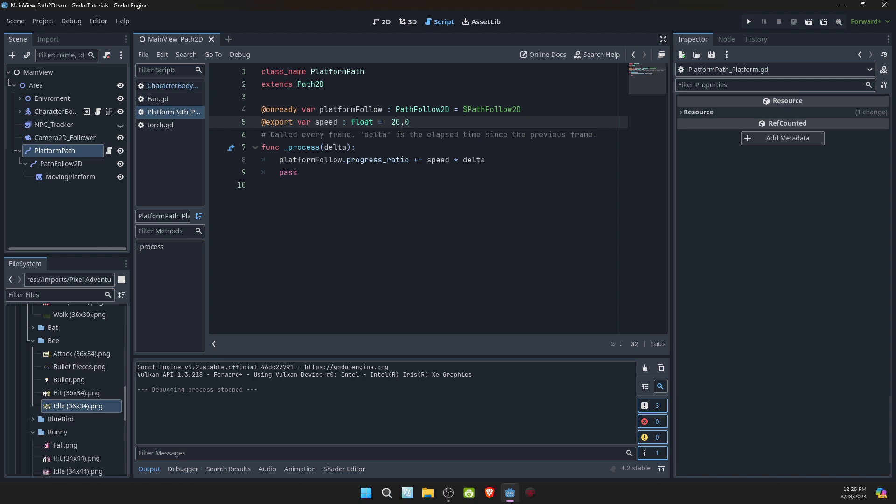
pyautogui.moveTo(391, 123); pyautogui.dragTo(400, 124)
pyautogui.write('1')
pyautogui.click(419, 125)
pyautogui.click(809, 24)
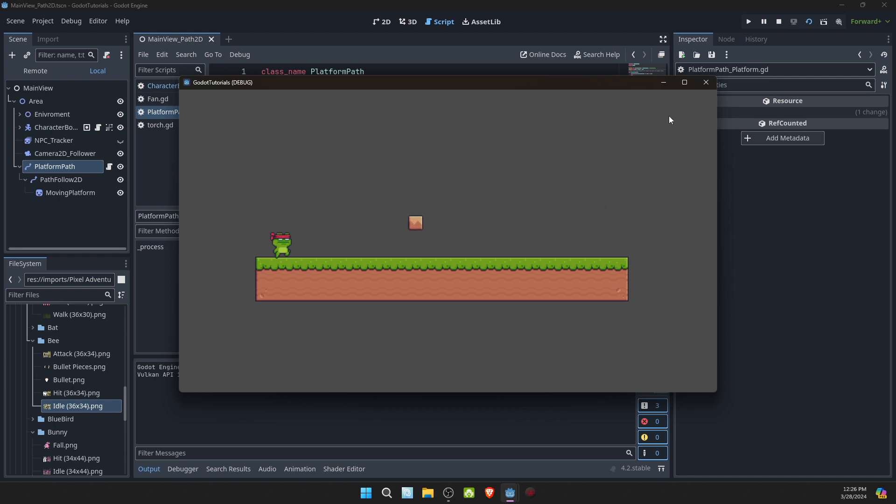
pyautogui.click(706, 83)
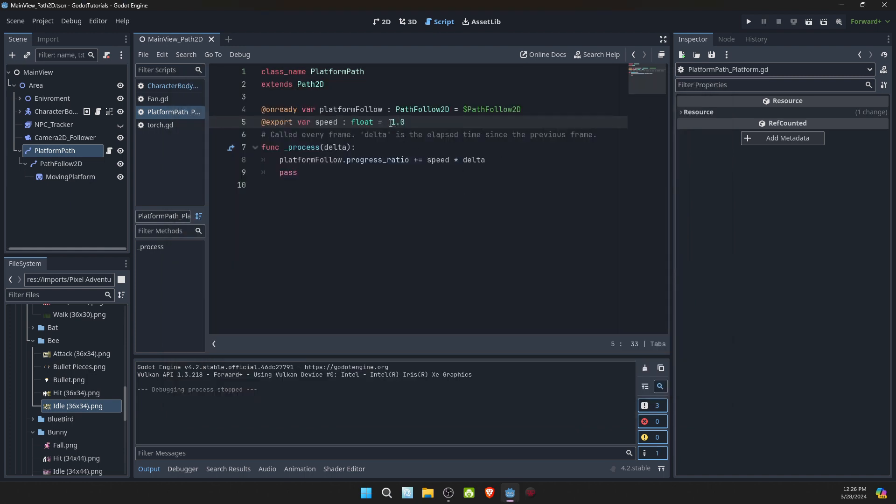
# - Set the exported speed variable to 0.5 in the script, save, and test-run the game
pyautogui.moveTo(391, 124); pyautogui.dragTo(409, 121)
pyautogui.write('.5')
pyautogui.click(391, 124)
pyautogui.write('0')
pyautogui.click(428, 124)
pyautogui.hotkey('ctrl', 's')
pyautogui.click(748, 24)
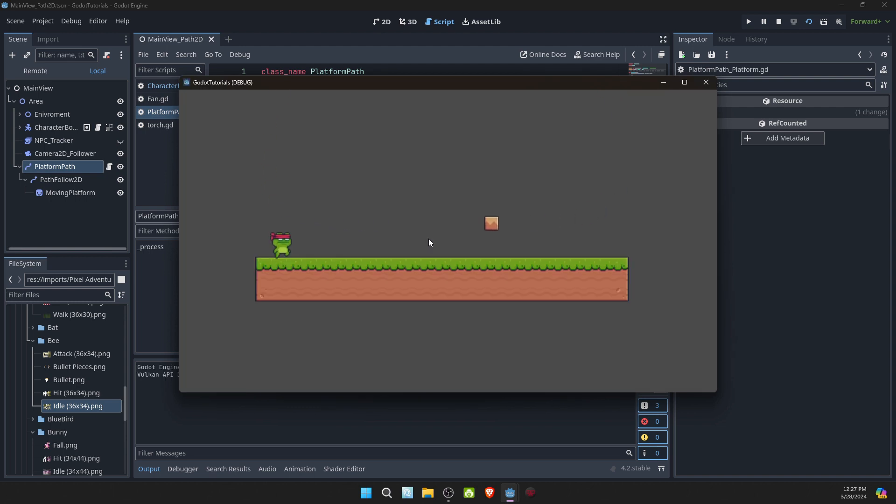
pyautogui.click(704, 83)
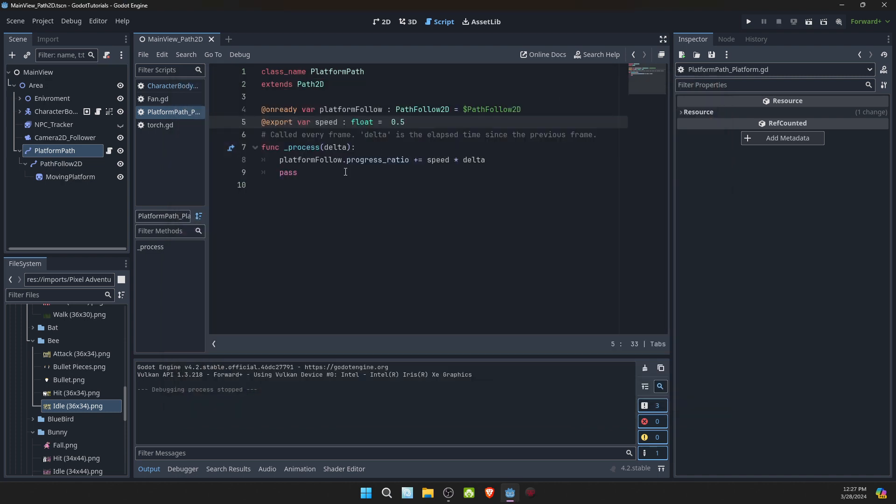
# - Set the PlatformPath node's Speed property to 0.1, save the scene, and test it by walking the character in the running game
pyautogui.click(52, 163)
pyautogui.click(55, 150)
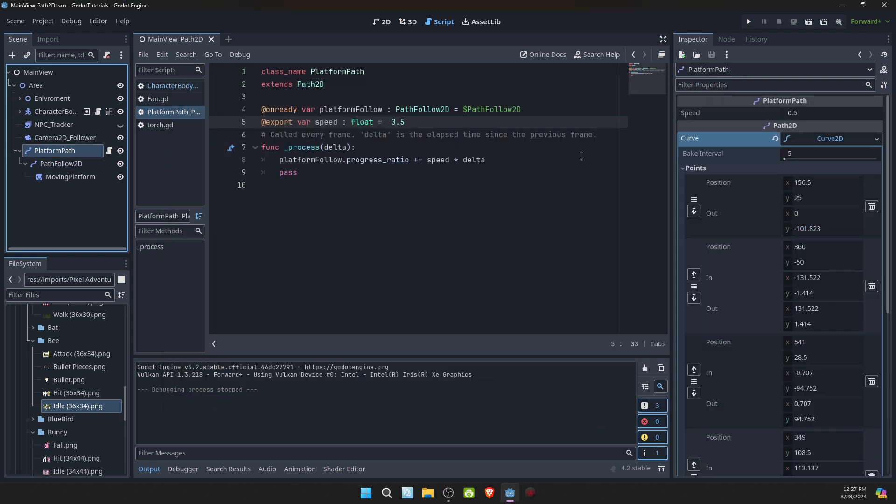
pyautogui.click(810, 114)
pyautogui.click(798, 114)
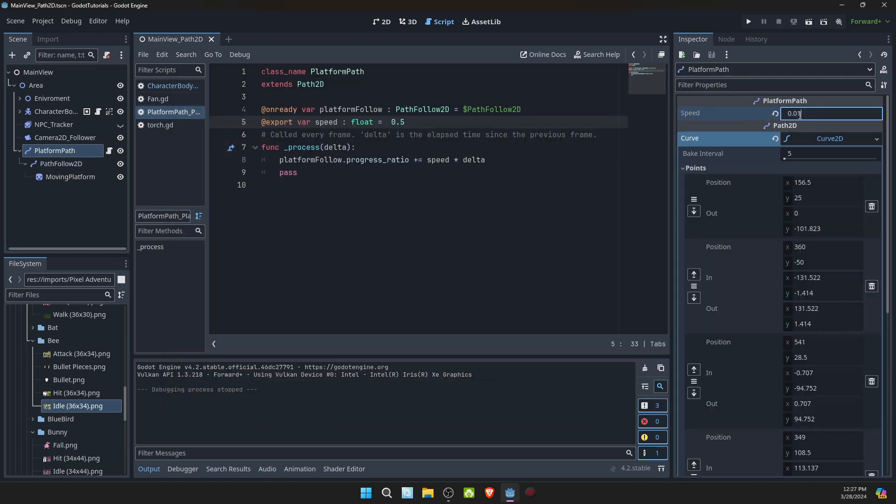
pyautogui.moveTo(797, 114); pyautogui.dragTo(794, 114)
pyautogui.write('1')
pyautogui.press('Return')
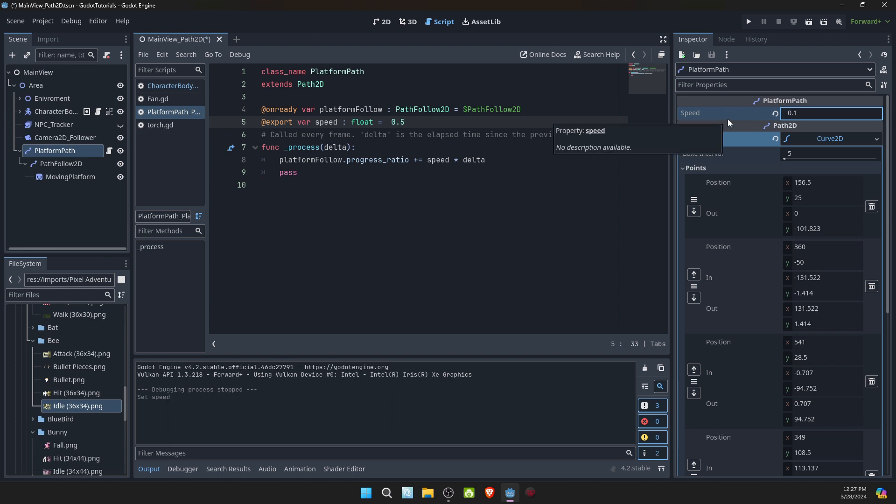
pyautogui.hotkey('ctrl', 's')
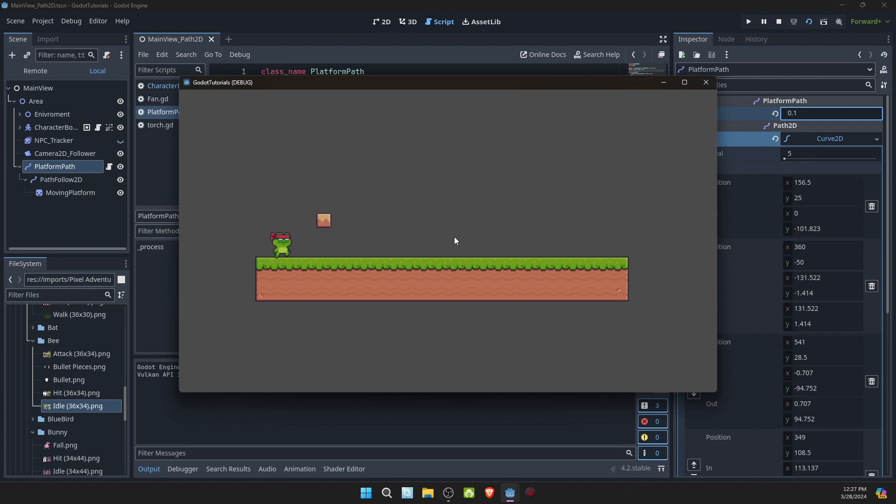
pyautogui.press('Right')
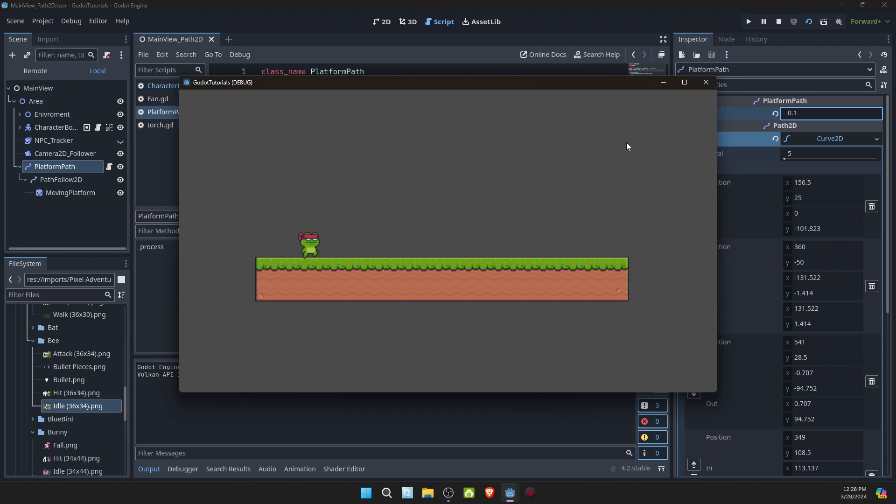
pyautogui.click(701, 84)
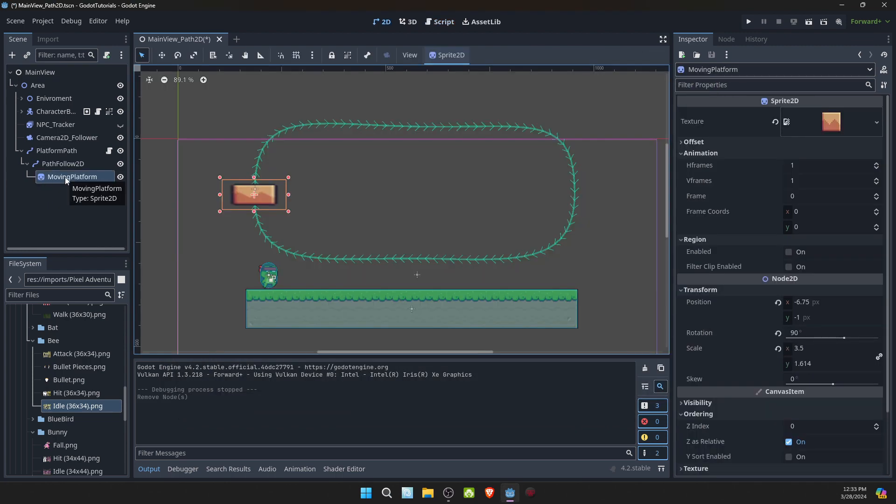
# - Add a RigidBody2D node as a child of MovingPlatform
pyautogui.rightClick(66, 177)
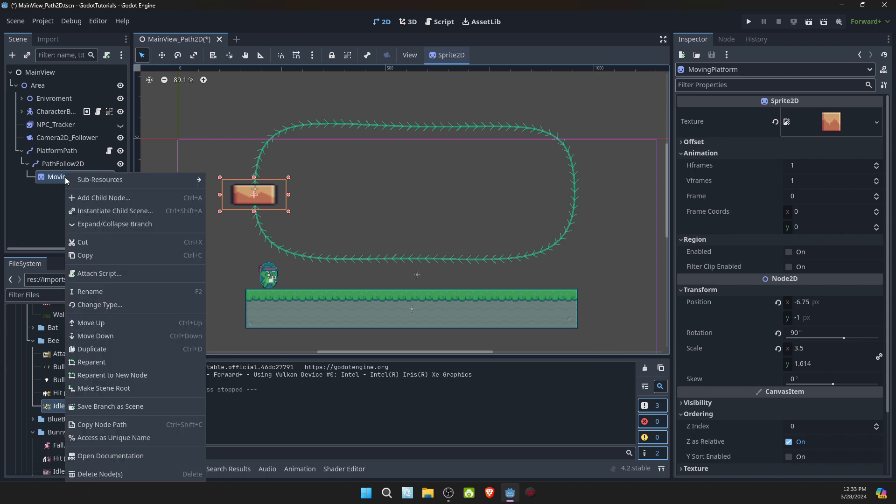
pyautogui.click(105, 197)
pyautogui.write('rig')
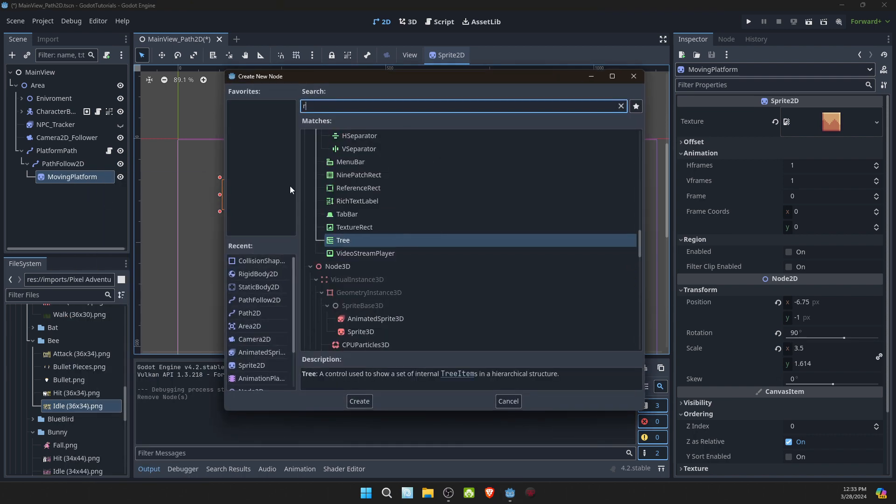
pyautogui.click(358, 401)
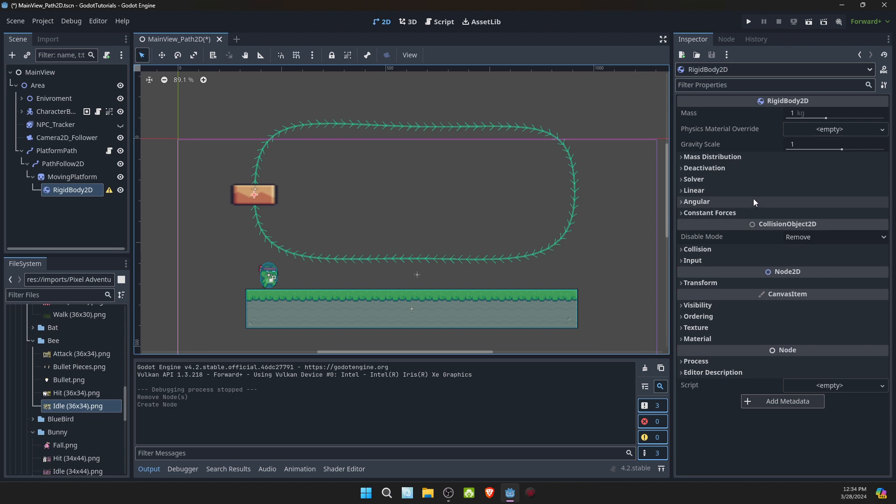
# - Enable Freeze for the RigidBody2D in its Deactivation settings and set its Freeze Mode to Kinematic
pyautogui.click(750, 172)
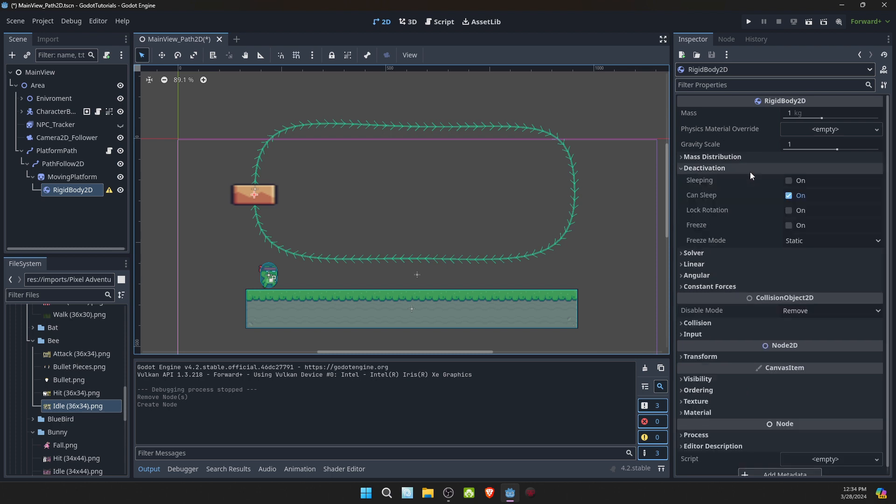
pyautogui.click(790, 226)
pyautogui.click(809, 241)
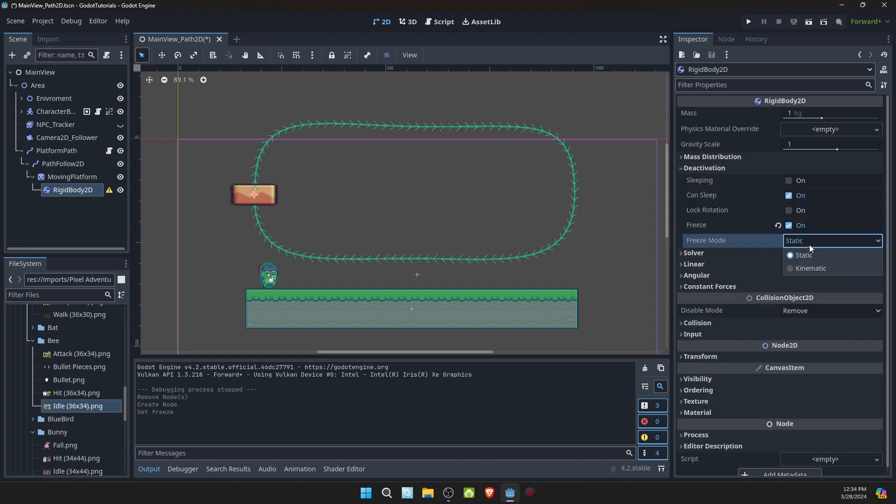
pyautogui.click(803, 269)
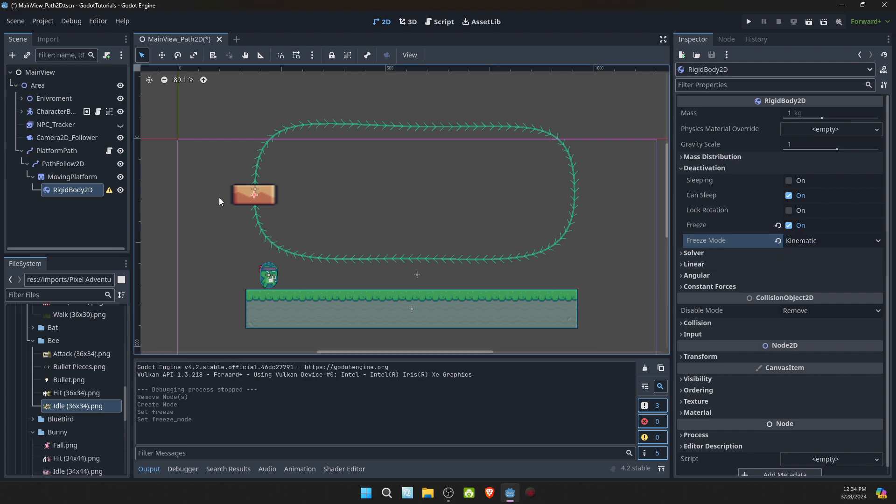
# - Add a CollisionShape2D node as a child of the RigidBody2D
pyautogui.rightClick(79, 189)
pyautogui.click(99, 193)
pyautogui.write('coll')
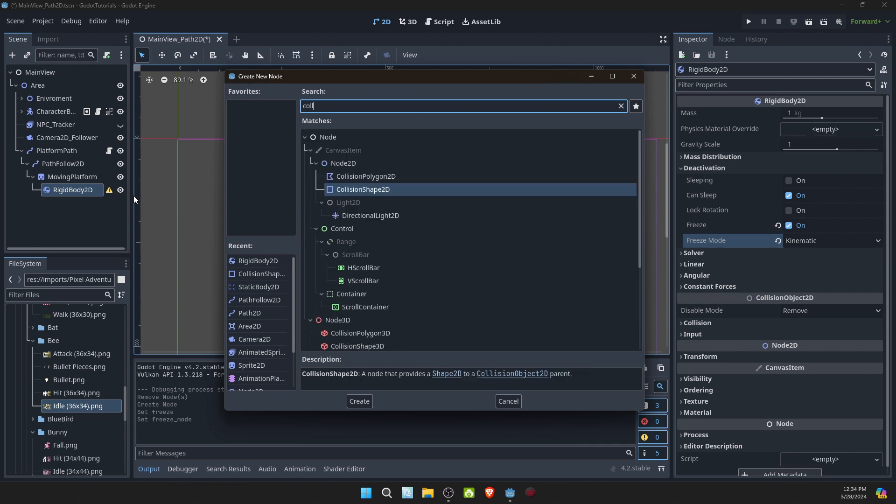
pyautogui.click(356, 404)
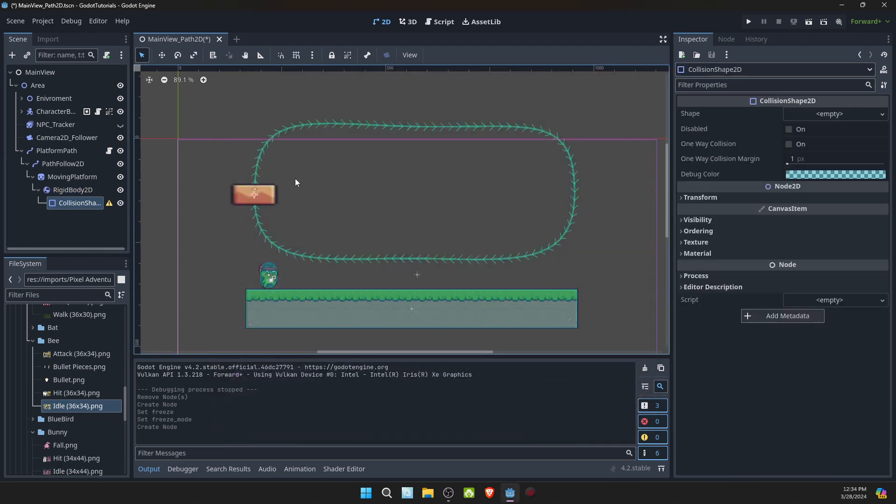
# - Give the CollisionShape2D a new RectangleShape2D and resize it to fit the MovingPlatform sprite
pyautogui.click(818, 113)
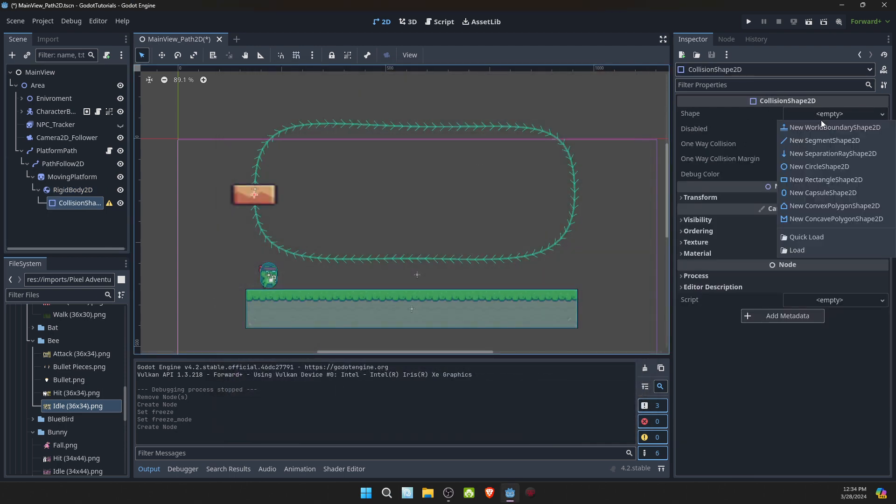
pyautogui.click(830, 182)
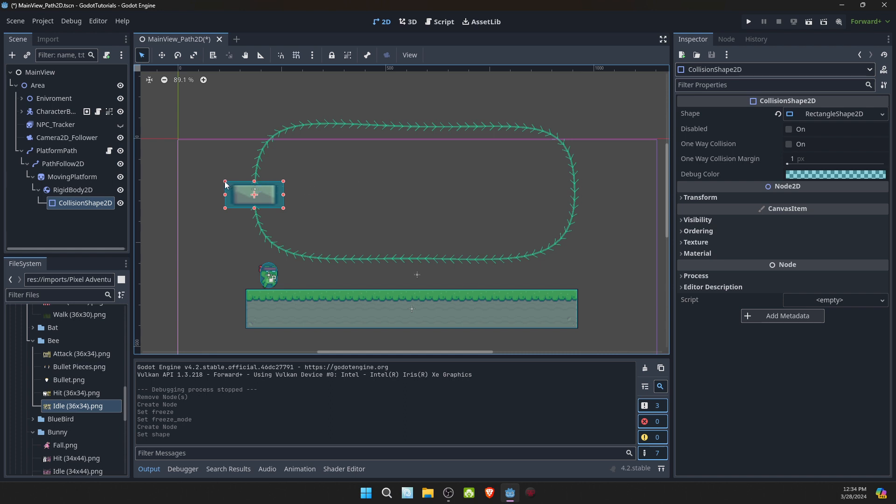
pyautogui.moveTo(226, 184); pyautogui.dragTo(233, 186)
pyautogui.moveTo(285, 196); pyautogui.dragTo(276, 196)
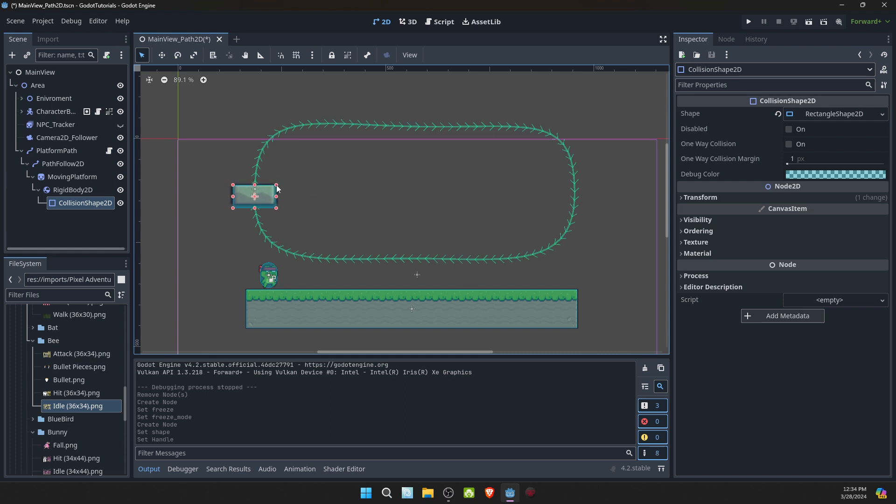
pyautogui.moveTo(275, 208); pyautogui.dragTo(275, 204)
pyautogui.click(275, 203)
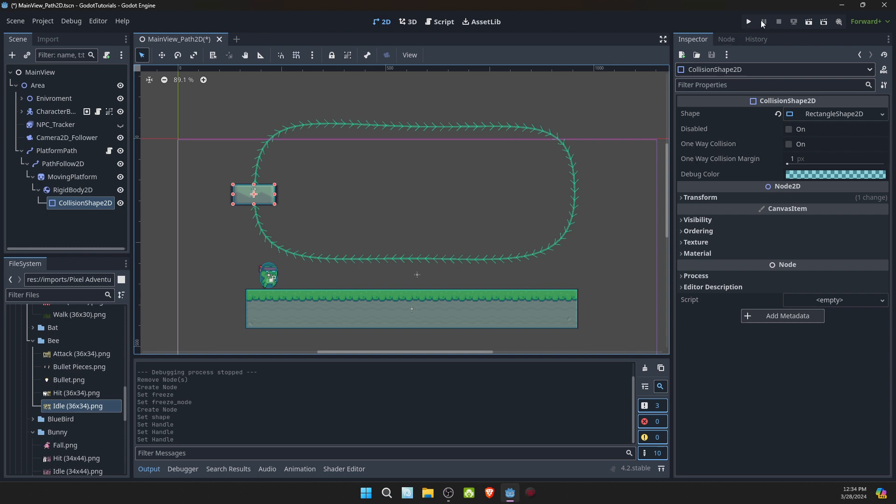
# - Run the current scene, test walking and jumping the character onto the moving platform, and close the game
pyautogui.click(804, 22)
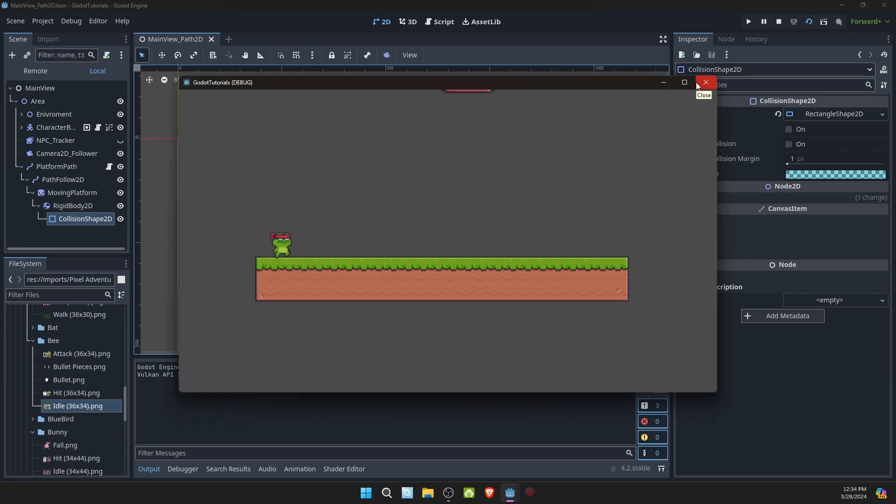
pyautogui.press('Right')
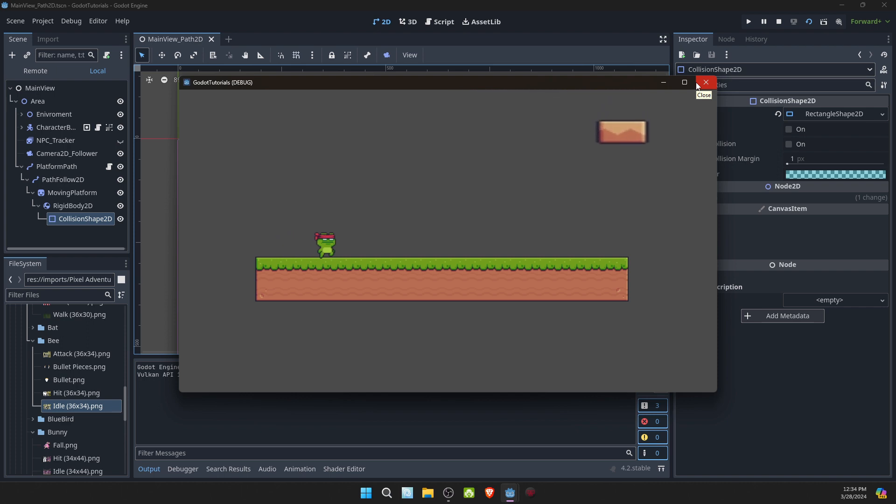
pyautogui.press('space')
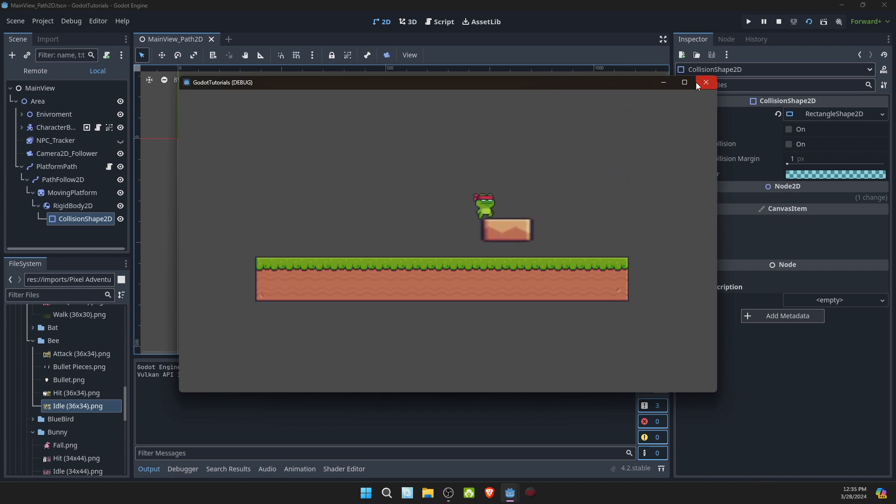
pyautogui.click(695, 82)
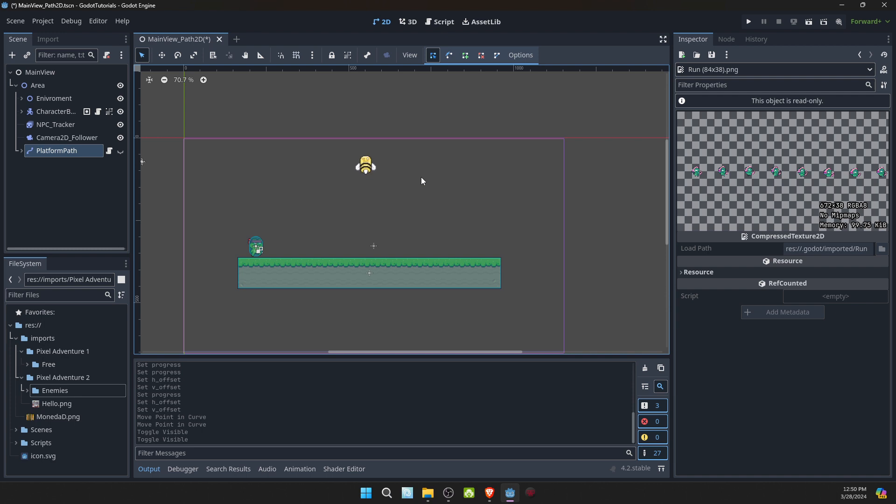
# - Add a Path2D node as a child of Area
pyautogui.rightClick(39, 86)
pyautogui.click(69, 88)
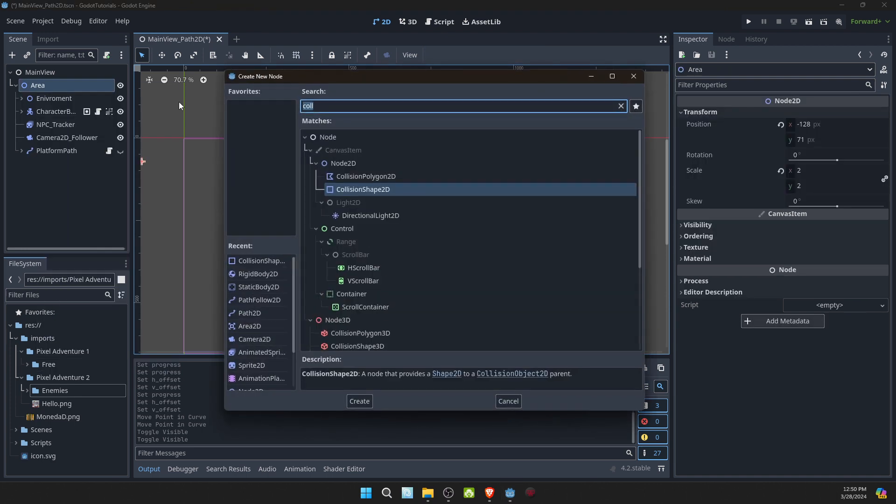
pyautogui.write('path')
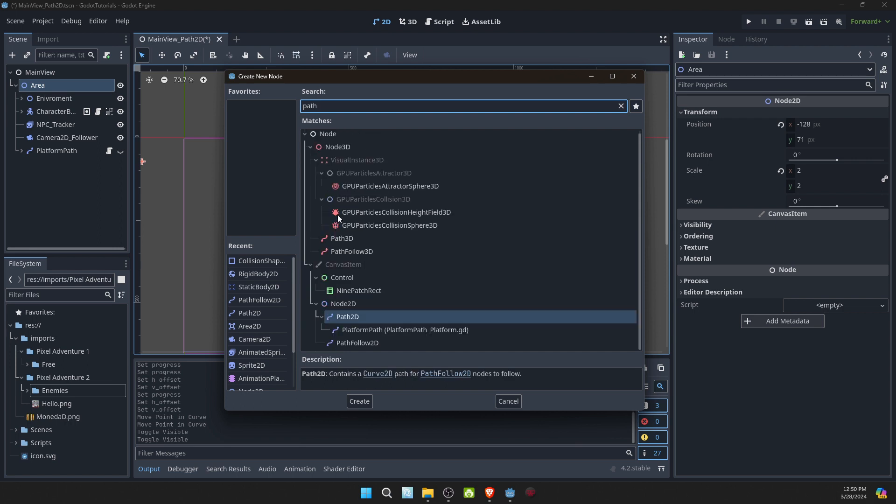
pyautogui.click(373, 321)
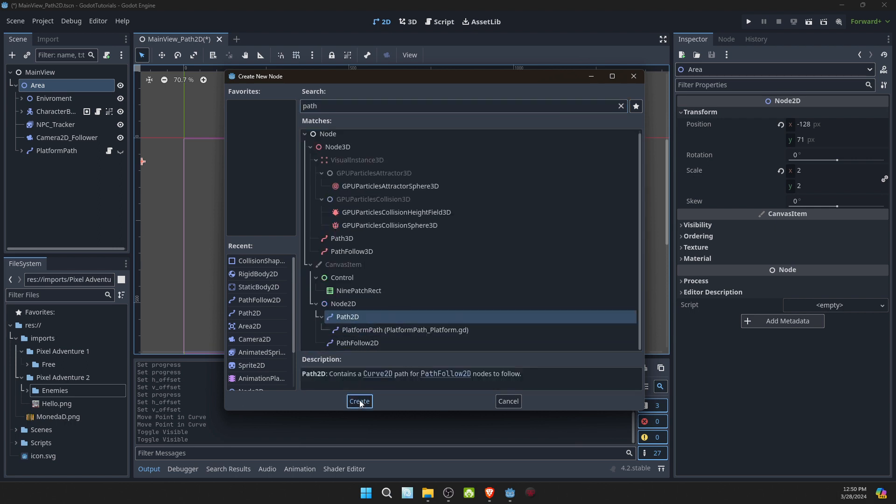
pyautogui.click(360, 400)
# - Rename the new Path2D node under Area to BeePath
pyautogui.click(70, 166)
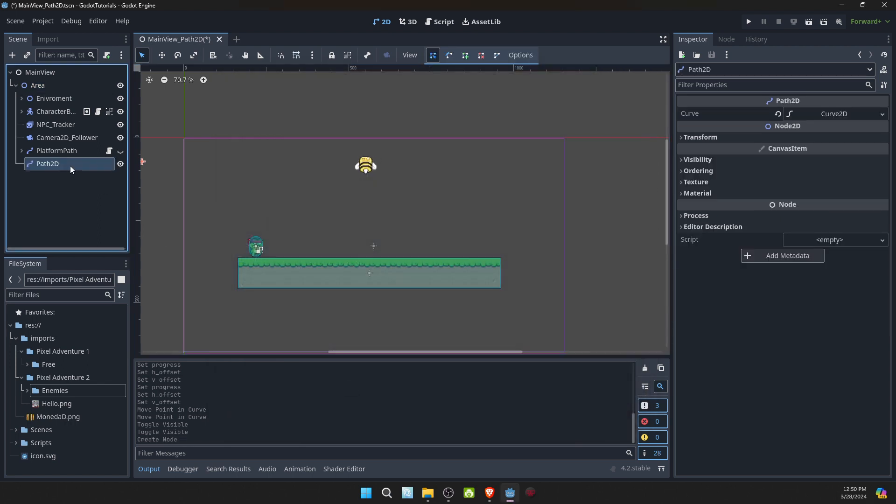
pyautogui.write('Beepa')
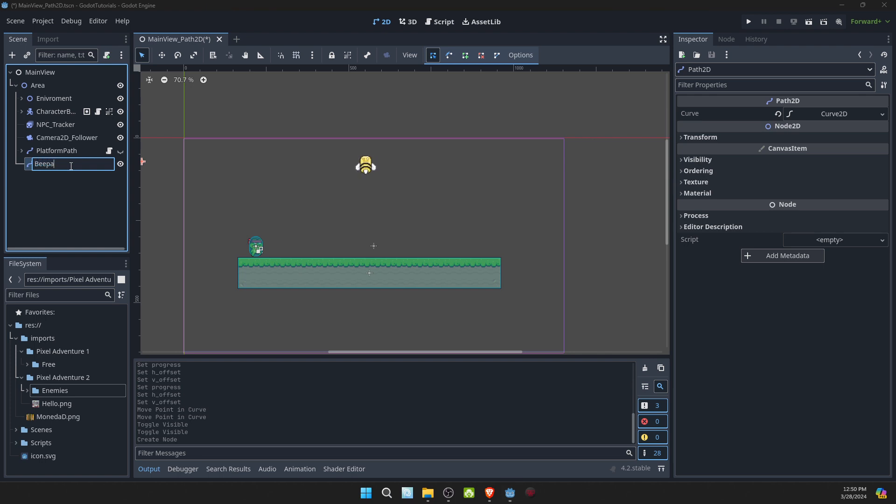
pyautogui.press('BackSpace')
pyautogui.press('BackSpace')
pyautogui.write('Path')
pyautogui.press('Return')
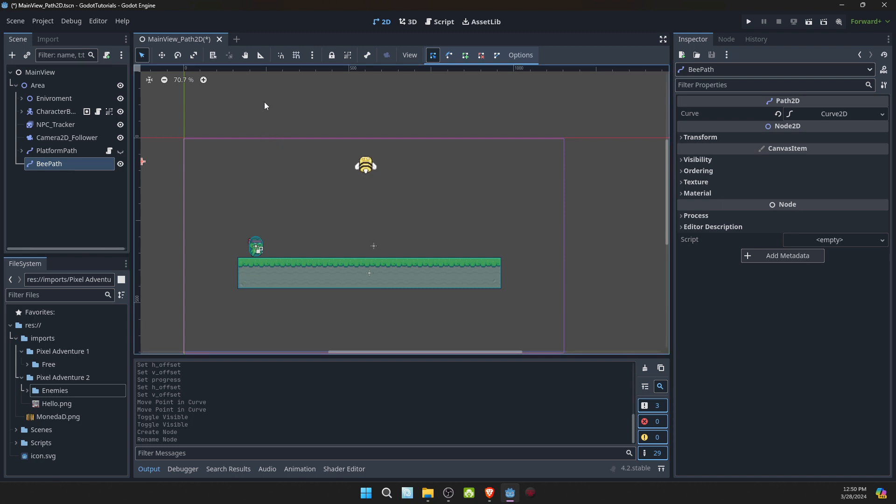
# - Add two points to BeePath's curve, forming a nearly horizontal line above the ground that passes through the bee
pyautogui.click(465, 55)
pyautogui.click(263, 164)
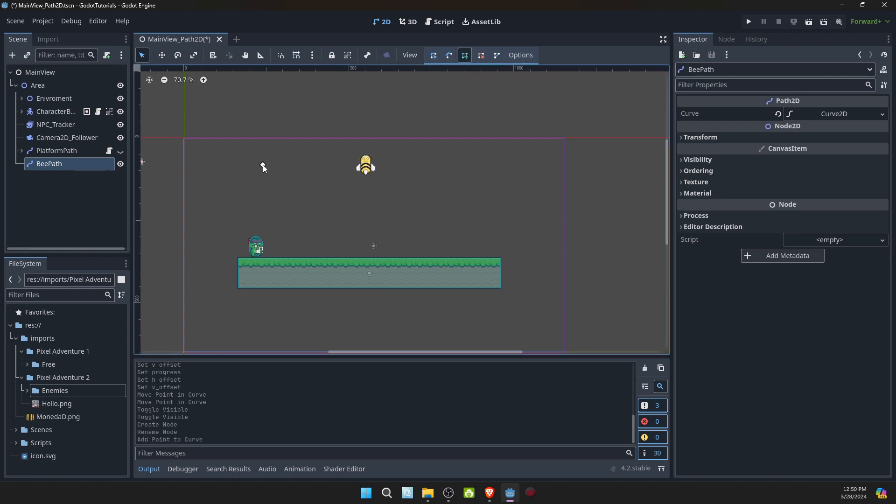
pyautogui.click(503, 168)
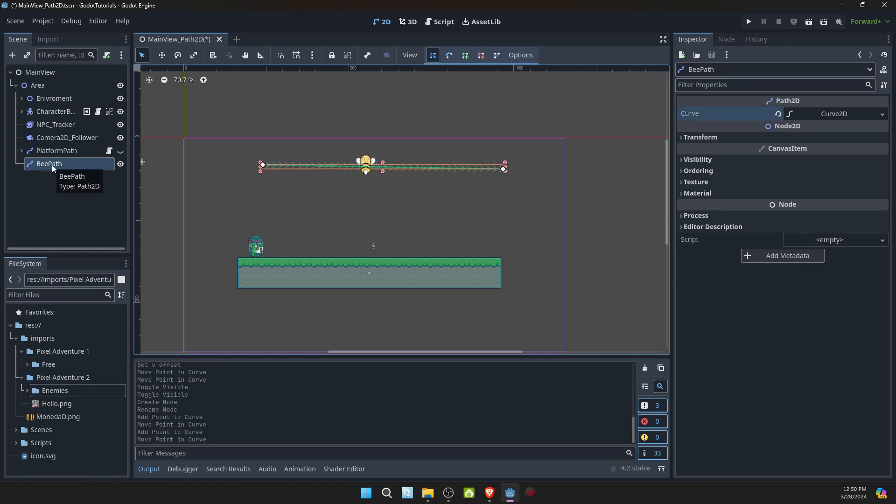
# - Add a PathFollow2D node as a child of BeePath
pyautogui.rightClick(52, 164)
pyautogui.click(87, 186)
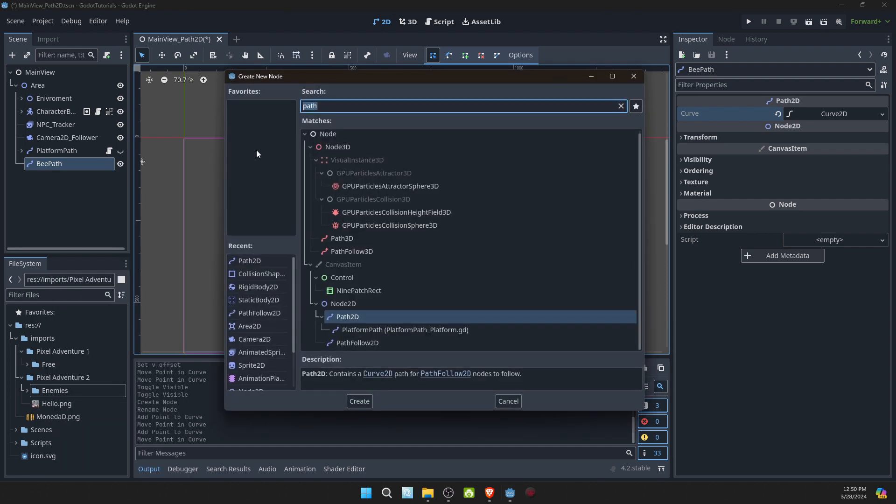
pyautogui.click(363, 342)
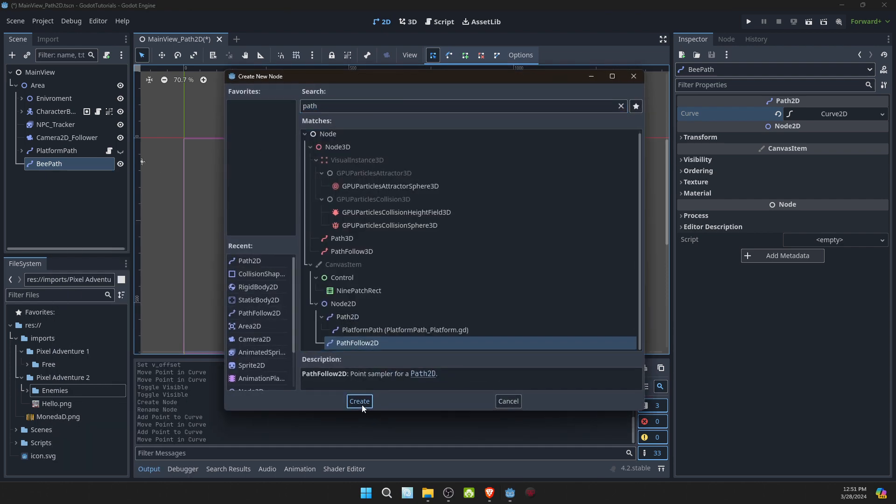
pyautogui.click(359, 401)
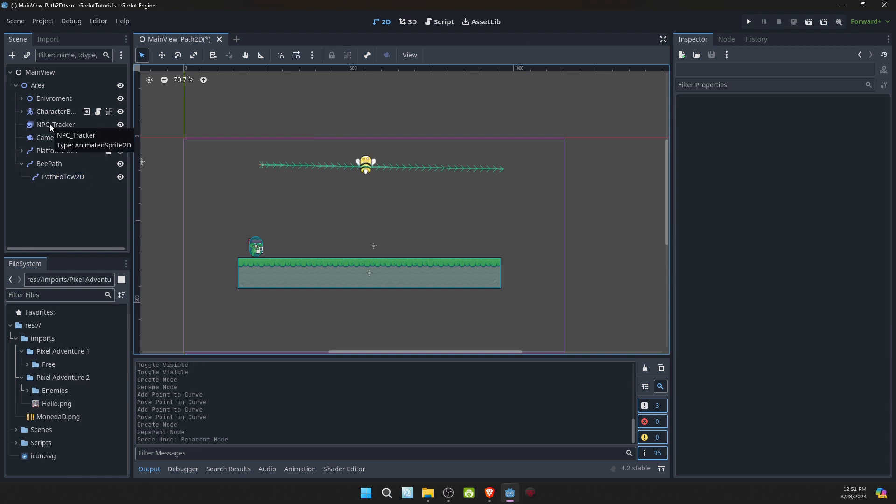
# - Reparent NPC_Tracker under BeePath's PathFollow2D and set its position to x 0, y 0
pyautogui.moveTo(49, 124); pyautogui.dragTo(58, 178)
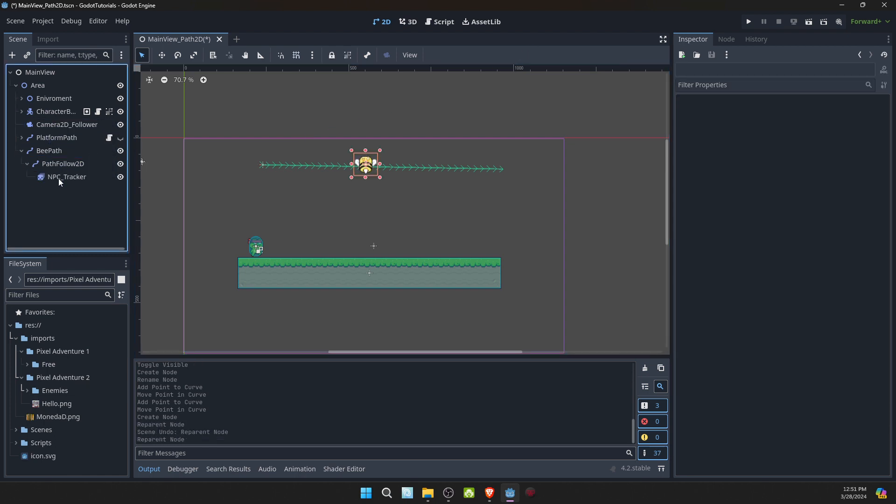
pyautogui.click(58, 177)
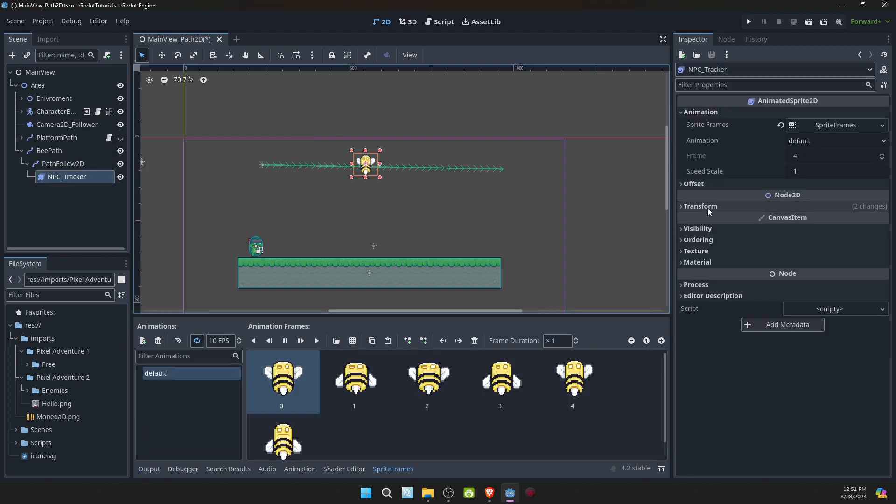
pyautogui.click(708, 207)
pyautogui.click(822, 218)
pyautogui.write('0')
pyautogui.press('Tab')
pyautogui.write('0')
pyautogui.press('Return')
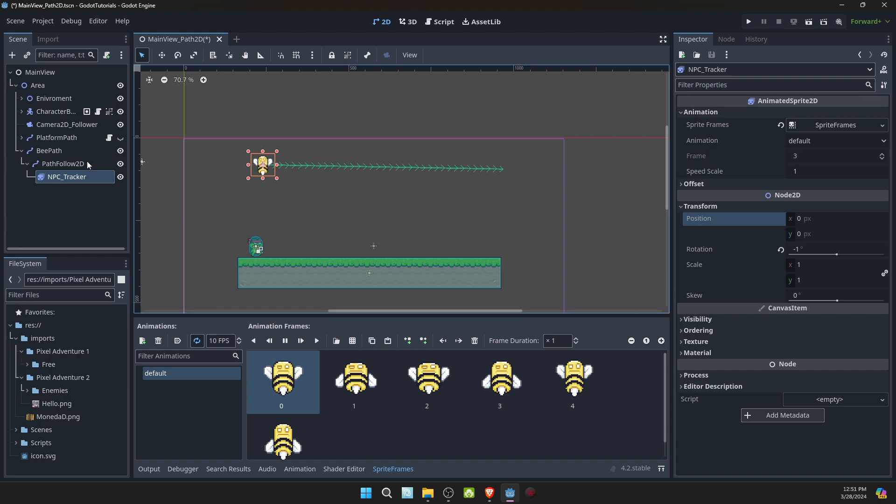
# - Attach a new GDScript to the BeePath node, saved as res://Scripts/BeePath.gd with the default Node template
pyautogui.click(74, 152)
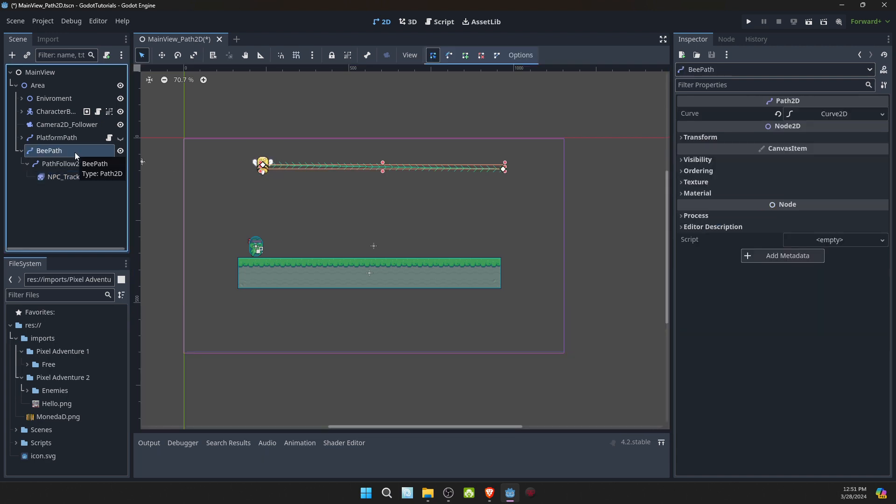
pyautogui.click(106, 57)
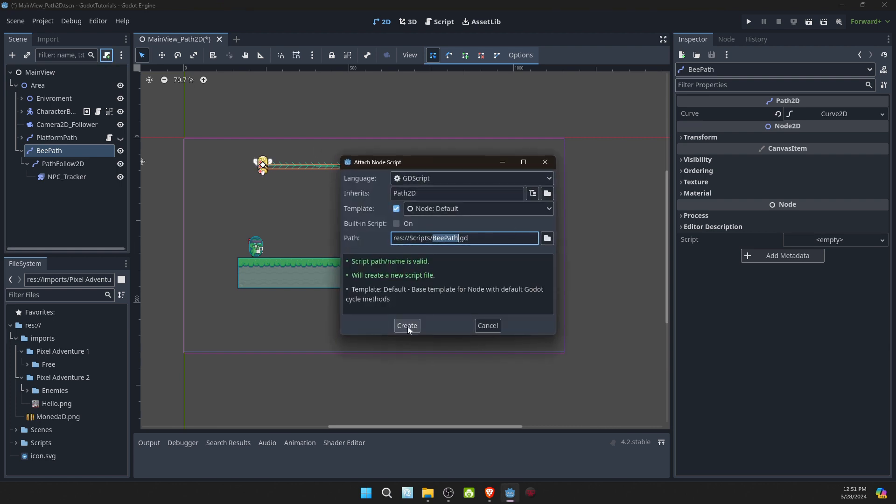
pyautogui.click(407, 326)
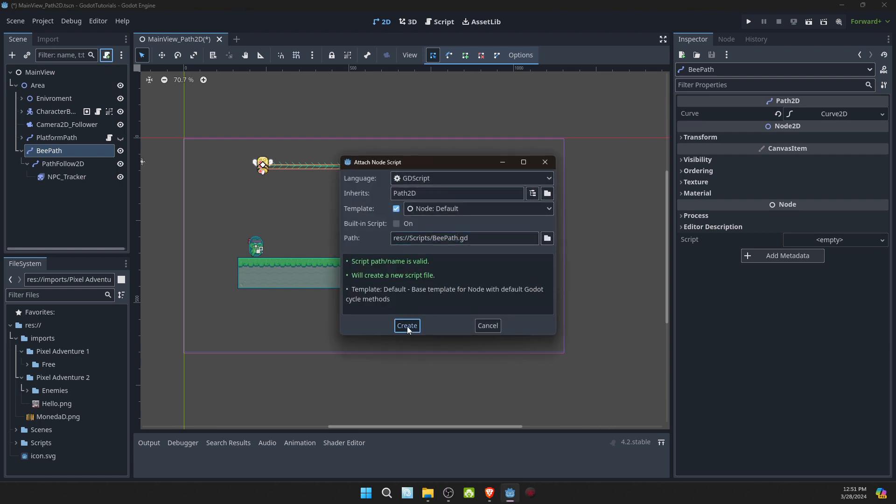
pyautogui.click(407, 327)
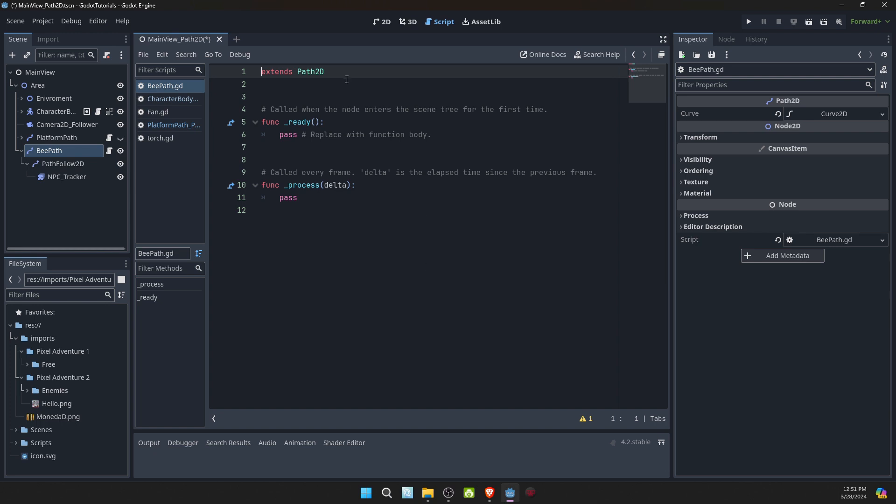
# - Insert the line "class_name BeePath" above "extends Path2D" in BeePath.gd
pyautogui.press('Return')
pyautogui.press('Up')
pyautogui.write('class_name ')
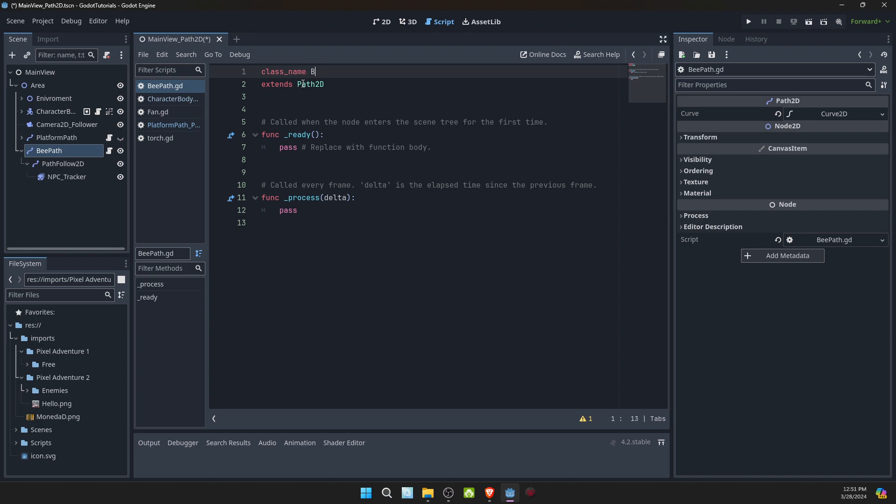
pyautogui.write('Beep')
pyautogui.press('BackSpace')
pyautogui.write('Path')
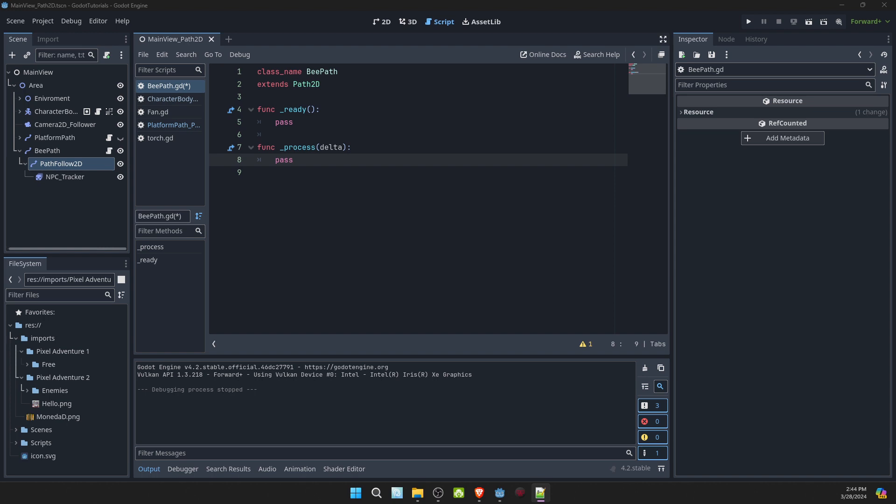
pyautogui.click(312, 97)
pyautogui.press('Return')
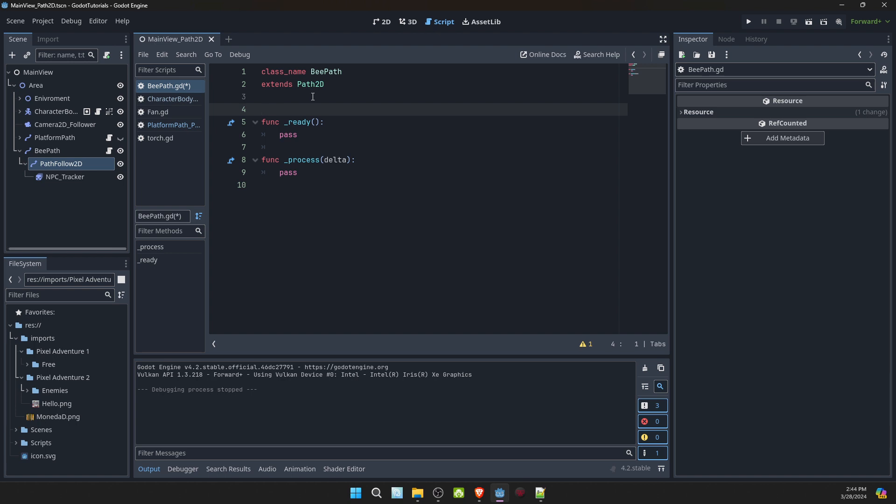
pyautogui.write('@onready var pathFollower : Path')
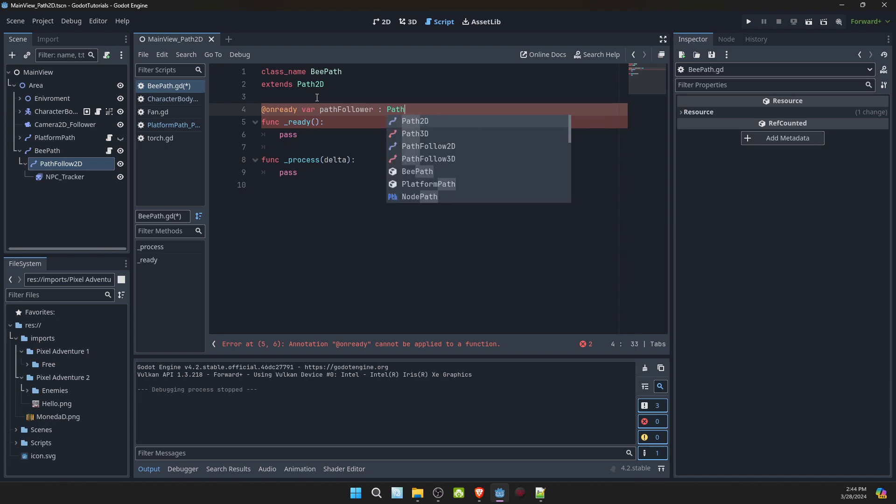
pyautogui.write('F')
pyautogui.press('Return')
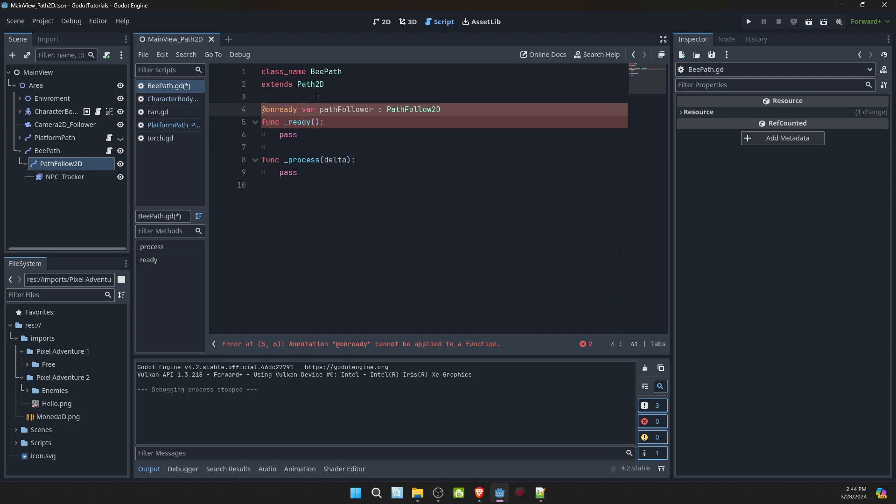
pyautogui.write('=')
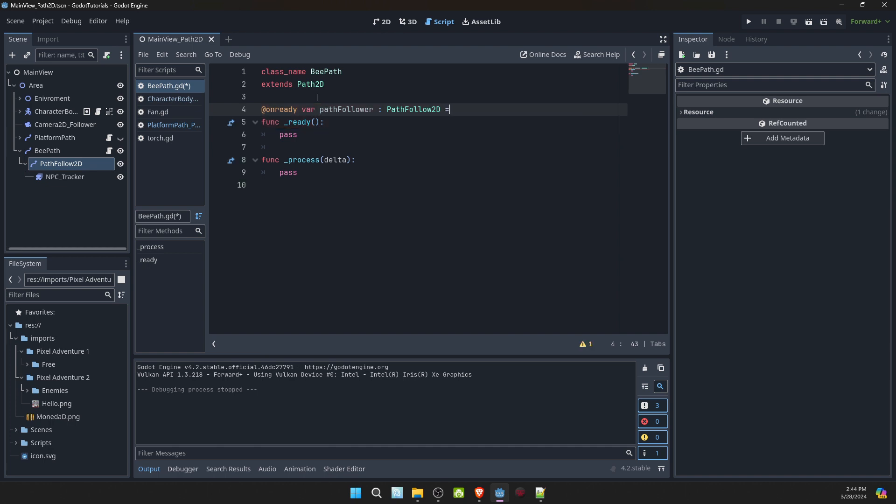
pyautogui.moveTo(72, 167); pyautogui.dragTo(463, 111)
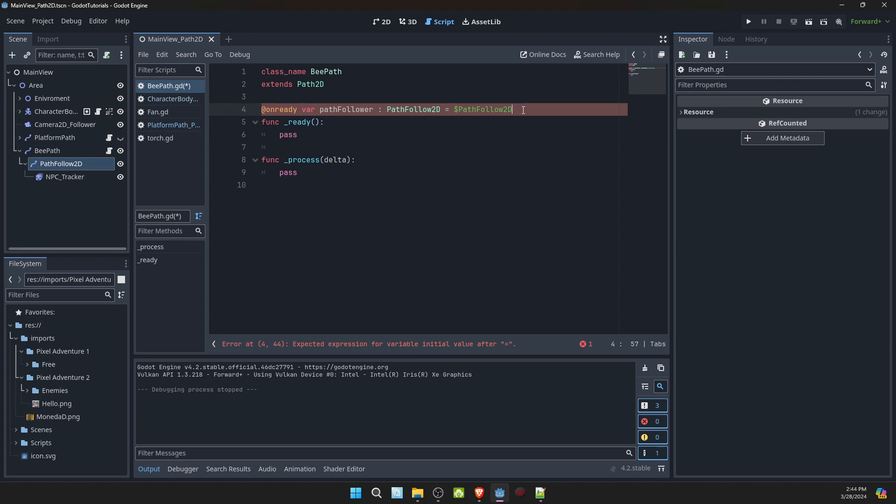
pyautogui.press('Return')
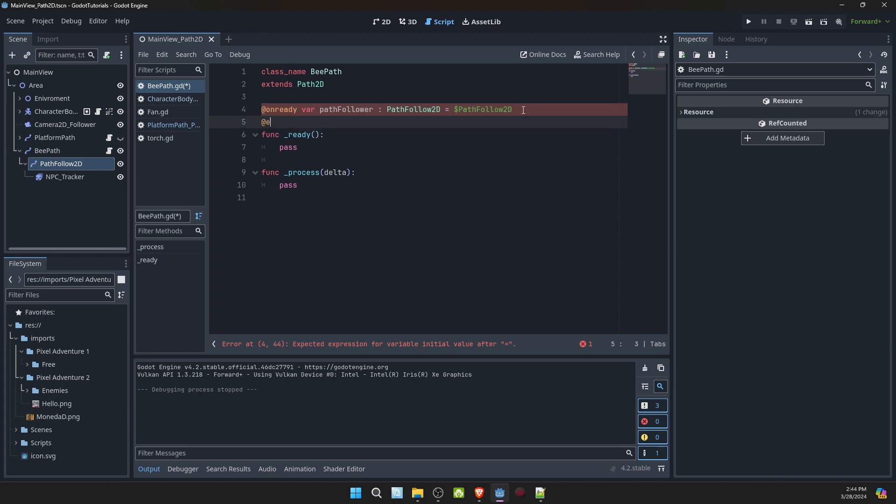
pyautogui.write('@export var speed : float = 0.1')
pyautogui.press('Return')
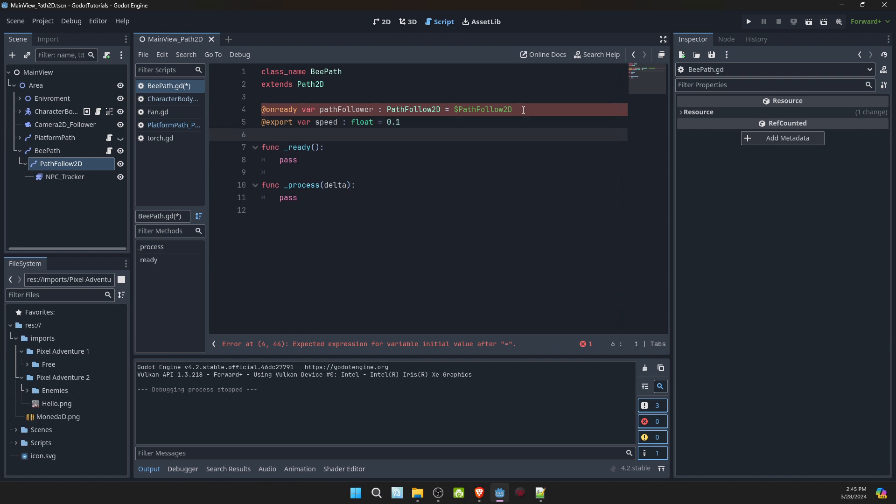
# - Declare "var actualSpeed : float" below the speed export in BeePath.gd
pyautogui.write('var')
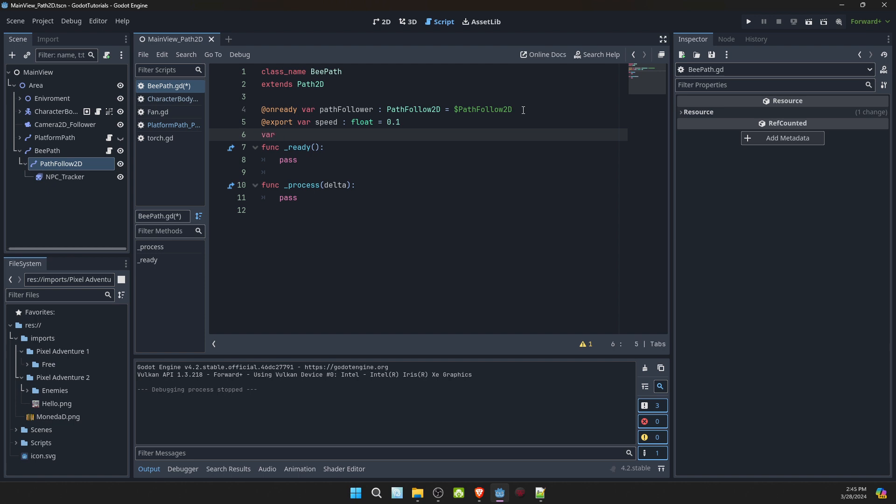
pyautogui.write(' actualSpeed')
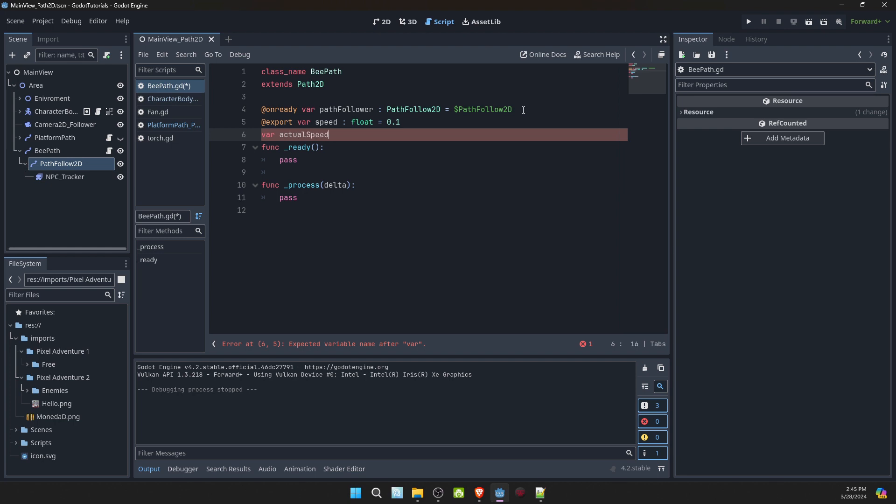
pyautogui.write(' : float')
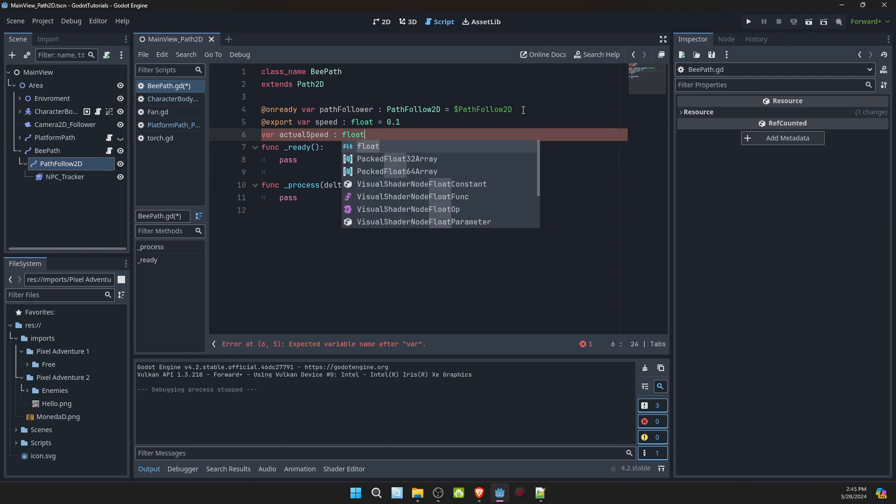
# - Add "actualSpeed = speed" above pass in the _ready function
pyautogui.click(334, 148)
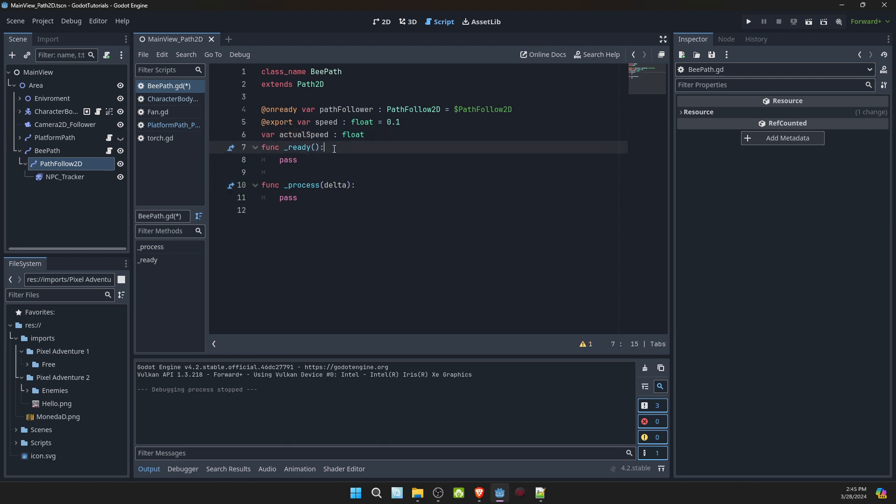
pyautogui.press('Return')
pyautogui.write('actual')
pyautogui.press('Return')
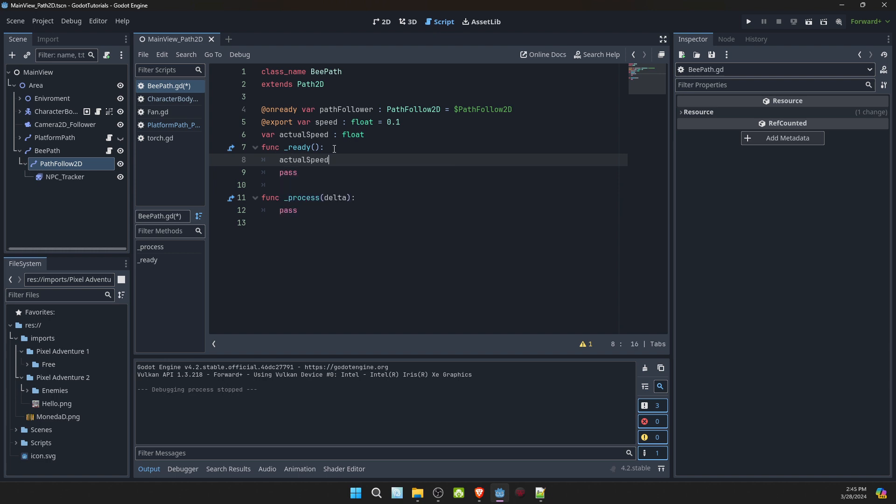
pyautogui.write('= speed')
# - Begin an if condition at the top of the _process function that reads "if pathFollower.progress >= 1.0"
pyautogui.click(365, 197)
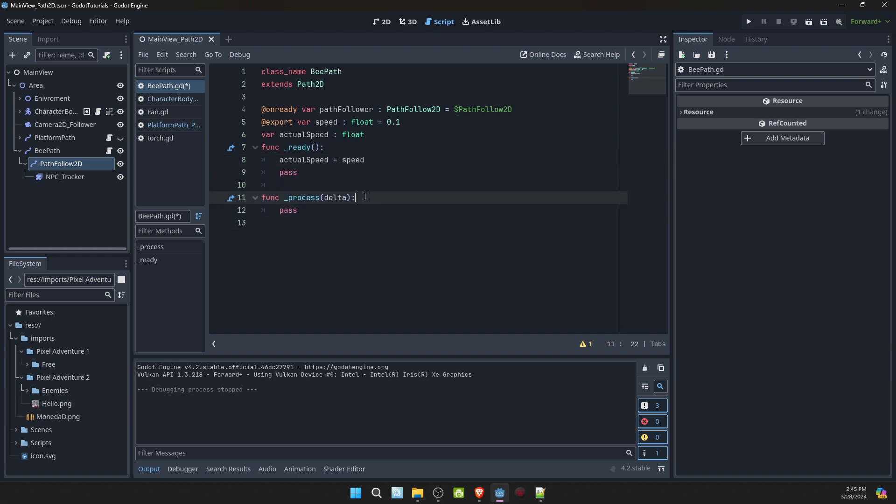
pyautogui.press('Return')
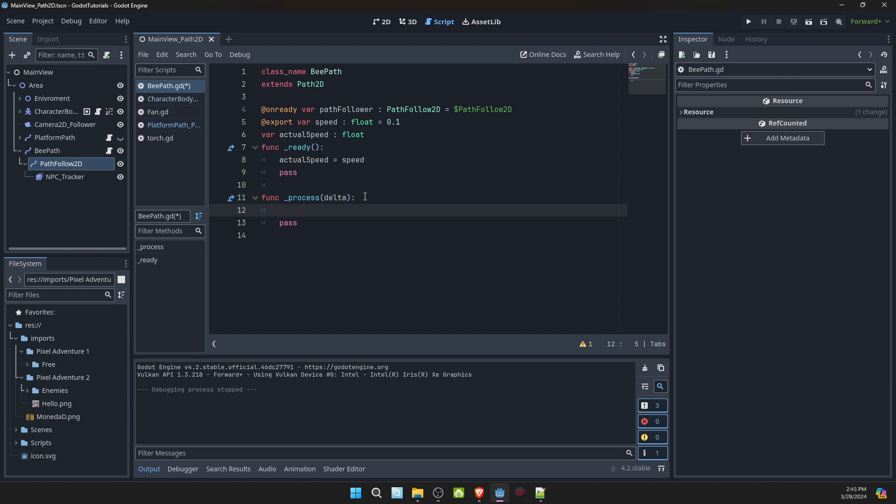
pyautogui.write('if path')
pyautogui.press('Return')
pyautogui.write('.pr')
pyautogui.press('Return')
pyautogui.write('?')
pyautogui.press('BackSpace')
pyautogui.write('>= 1.0')
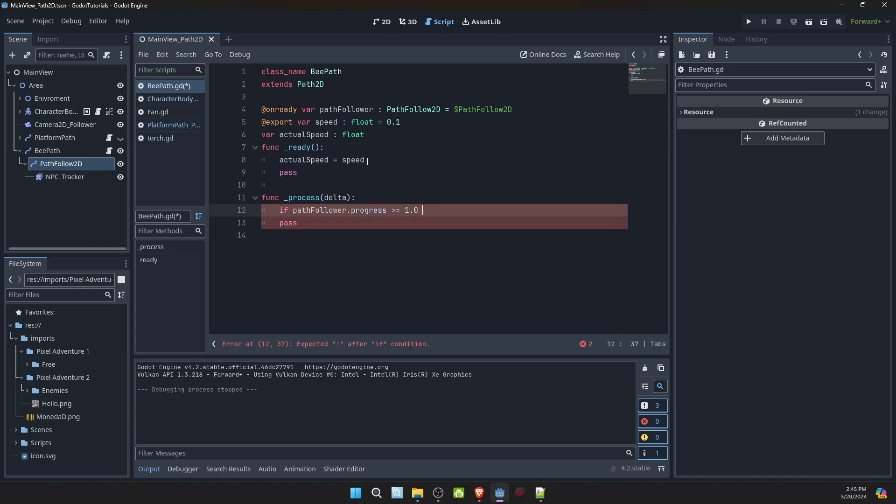
# - Declare "var travelRight = true" below the actualSpeed declaration
pyautogui.click(373, 136)
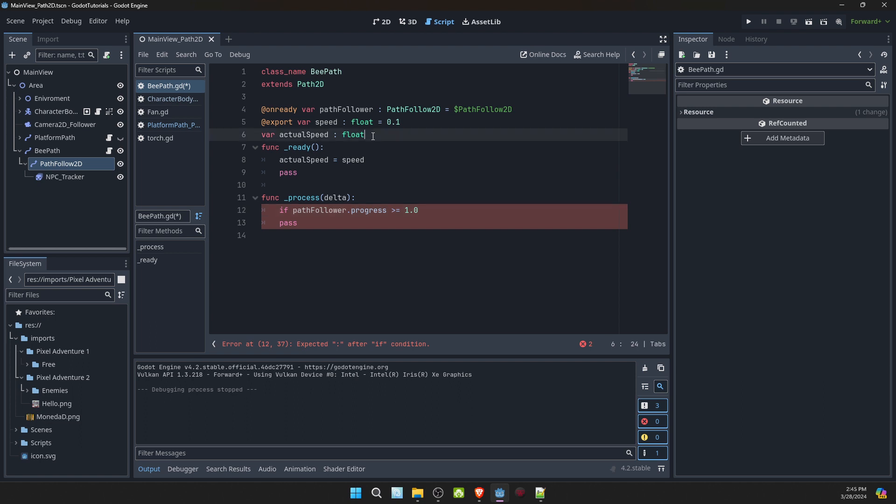
pyautogui.press('Return')
pyautogui.write('var ')
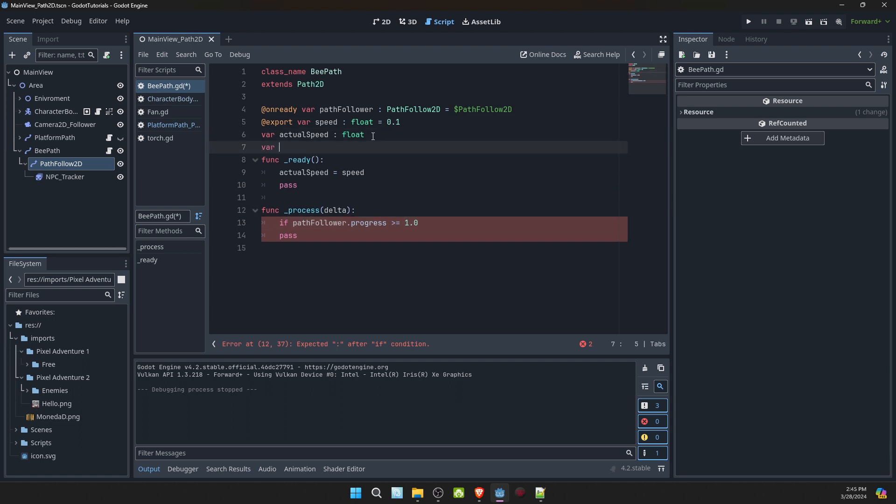
pyautogui.write('tra')
pyautogui.write('a')
pyautogui.write('velRigh')
pyautogui.write('t ')
pyautogui.write('= true')
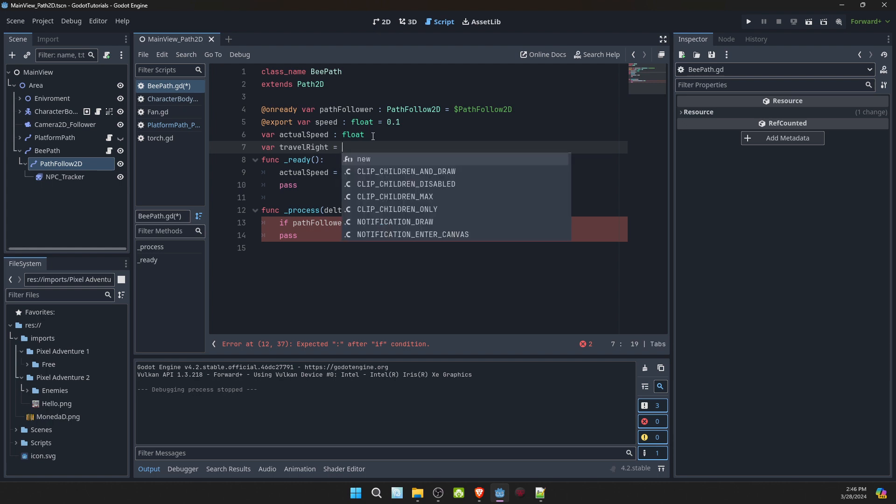
# - Complete the if condition in _process with "&& travelRight:" and open an indented line beneath it
pyautogui.click(281, 198)
pyautogui.click(426, 227)
pyautogui.write('&')
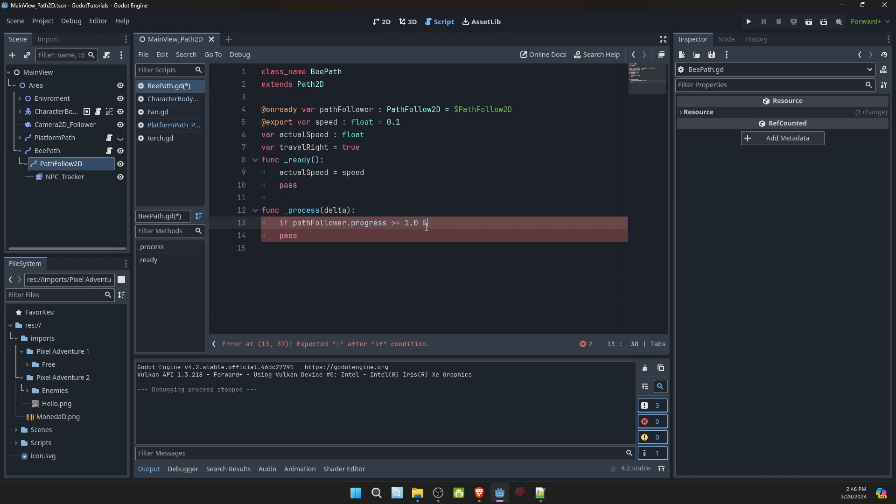
pyautogui.write('& travel')
pyautogui.press('Return')
pyautogui.write(':')
pyautogui.press('Return')
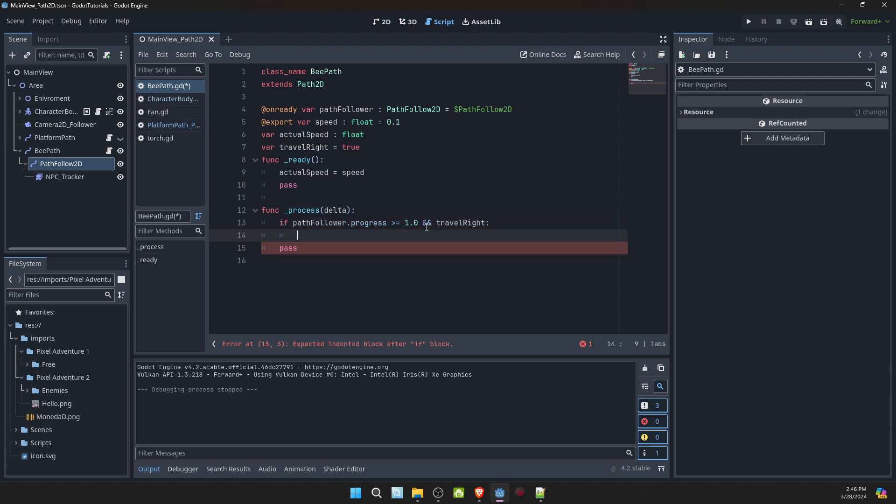
# - Replace the progress property in the if condition with progress_ratio
pyautogui.moveTo(347, 223); pyautogui.dragTo(393, 220)
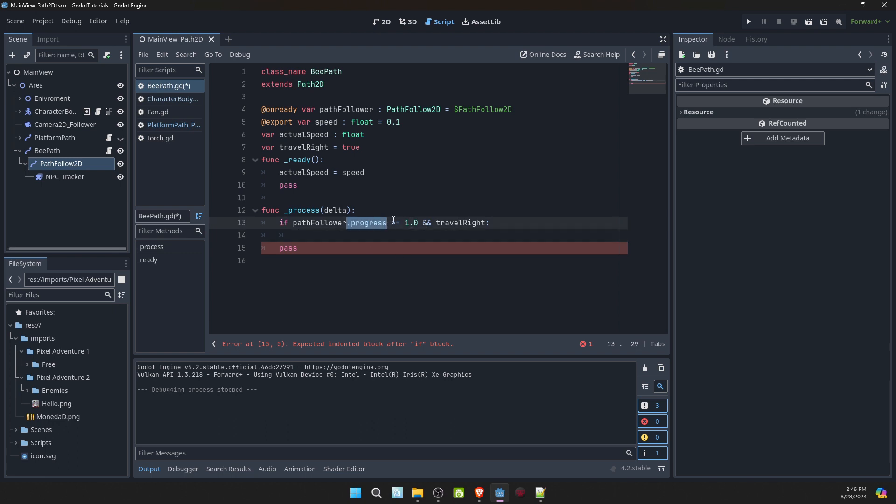
pyautogui.write('.pr')
pyautogui.press('Down')
pyautogui.press('Return')
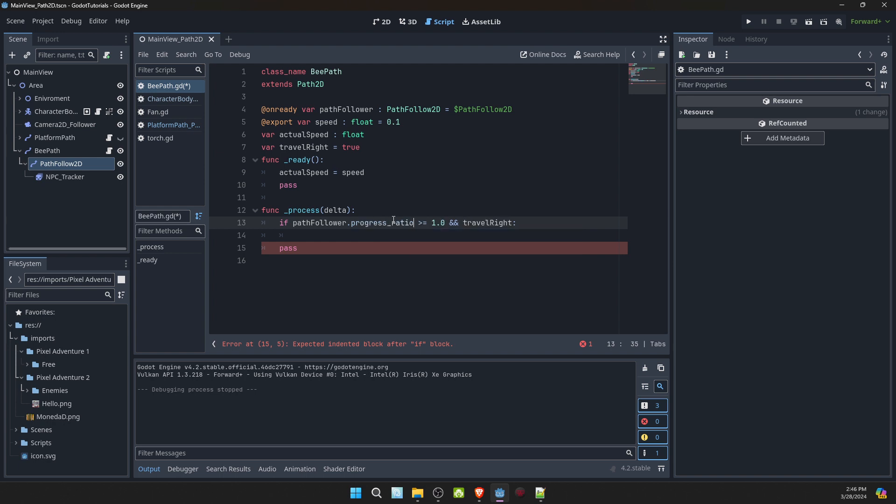
# - Add "actualSpeed = -1.0 * speed" inside the if block
pyautogui.click(453, 232)
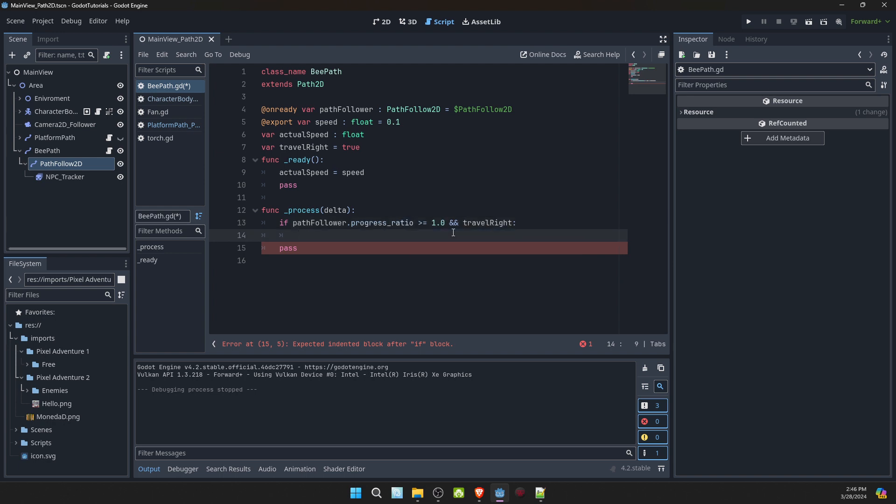
pyautogui.write('a')
pyautogui.press('BackSpace')
pyautogui.write('acu')
pyautogui.press('Return')
pyautogui.write('= -1 .0 * speed')
pyautogui.press('Return')
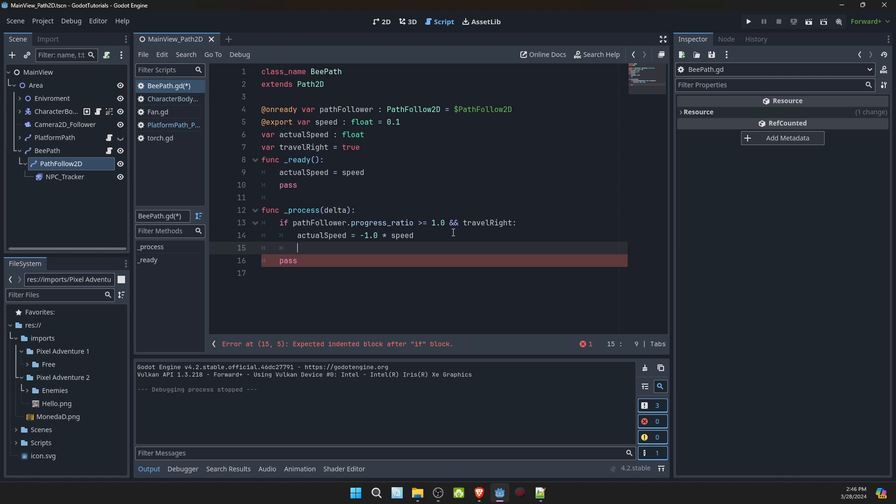
# - Add "travelRight = false" as the last line of the if block
pyautogui.write('trave')
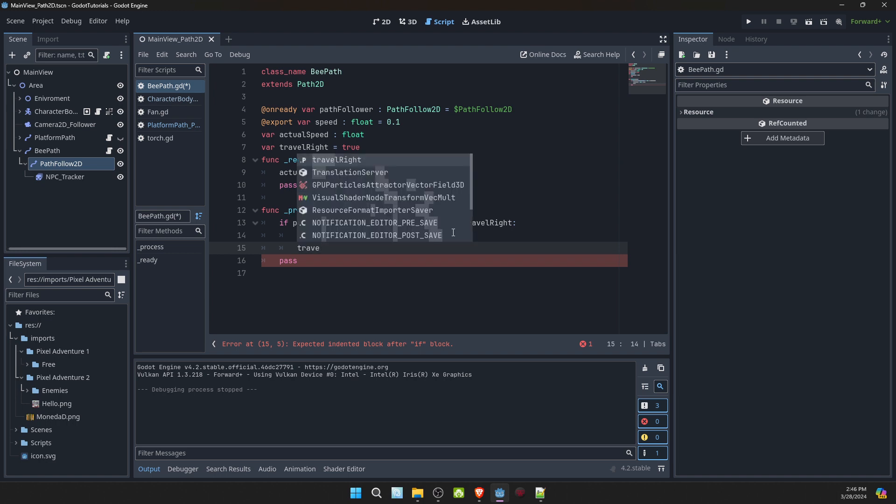
pyautogui.write('lRight = false')
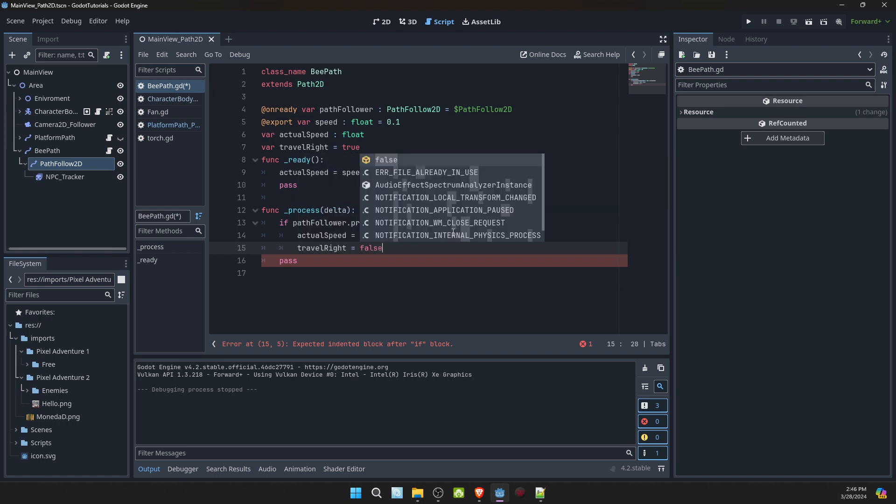
pyautogui.press('Escape')
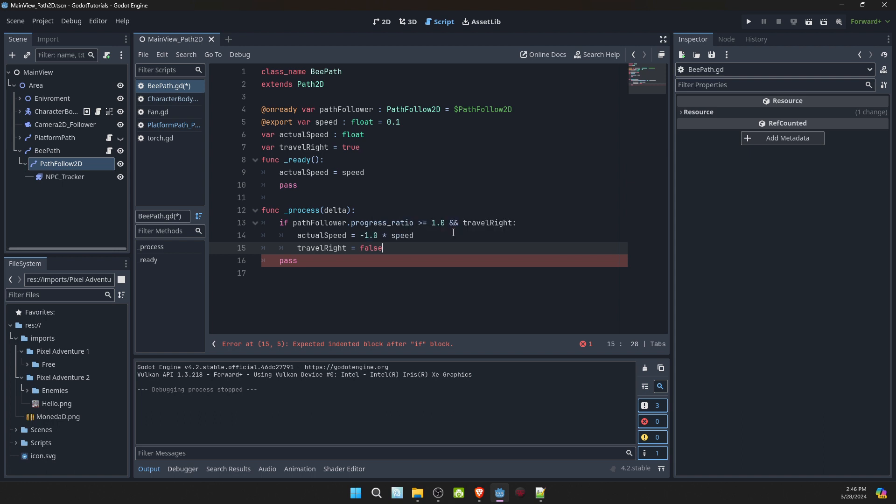
# - Add the branch "elif pathFollower.progress_ratio <= 0.0 && ! travelRight:" after the if block
pyautogui.press('Return')
pyautogui.write('elif')
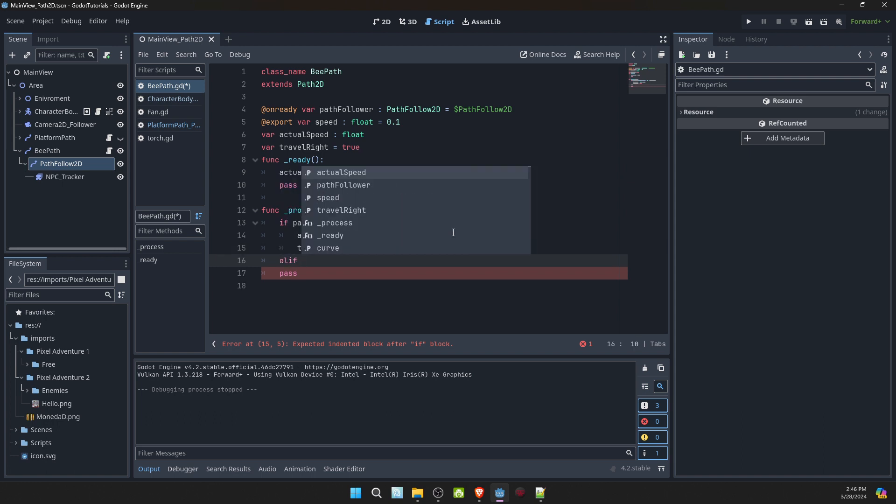
pyautogui.write(' pathFollower.pr')
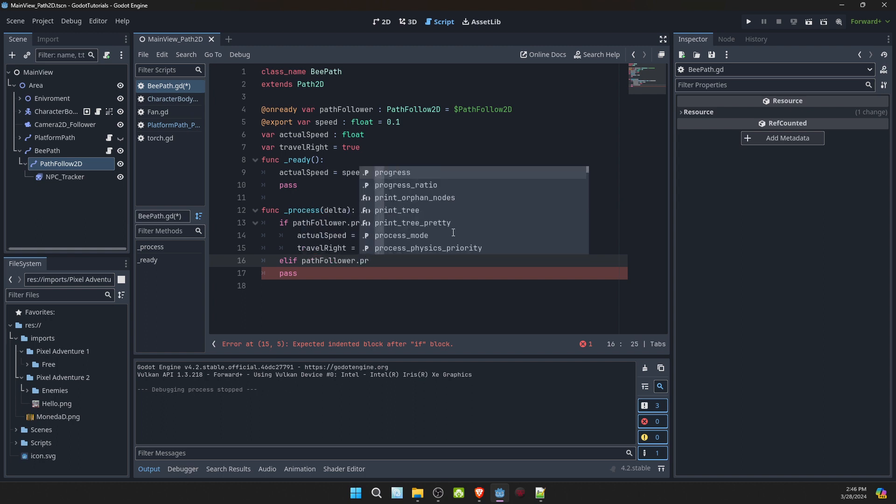
pyautogui.press('Down')
pyautogui.press('Return')
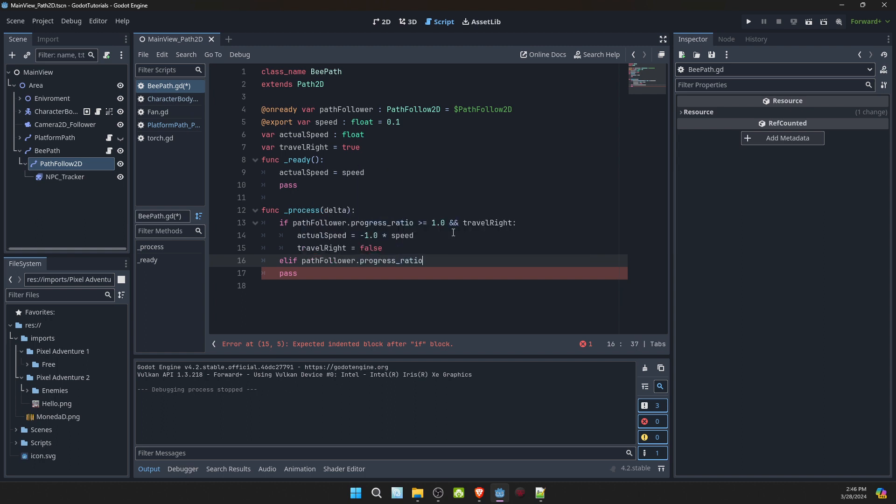
pyautogui.write('<= 0.0 && ! trav')
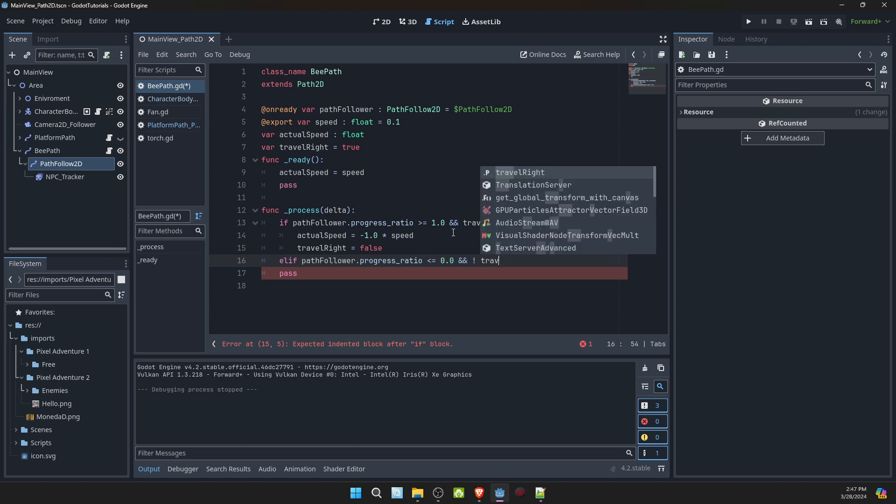
pyautogui.press('Return')
pyautogui.write(':')
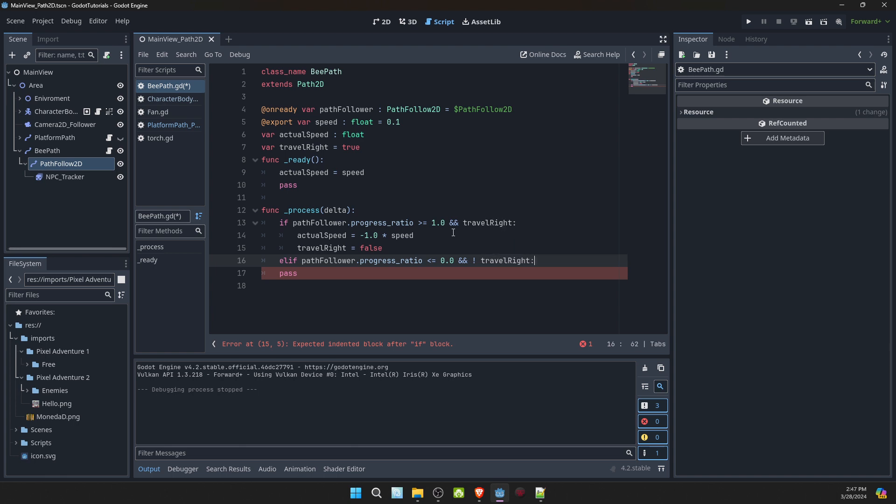
# - Add "actualSpeed = speed" inside the elif block
pyautogui.press('Return')
pyautogui.write('actualSpeed')
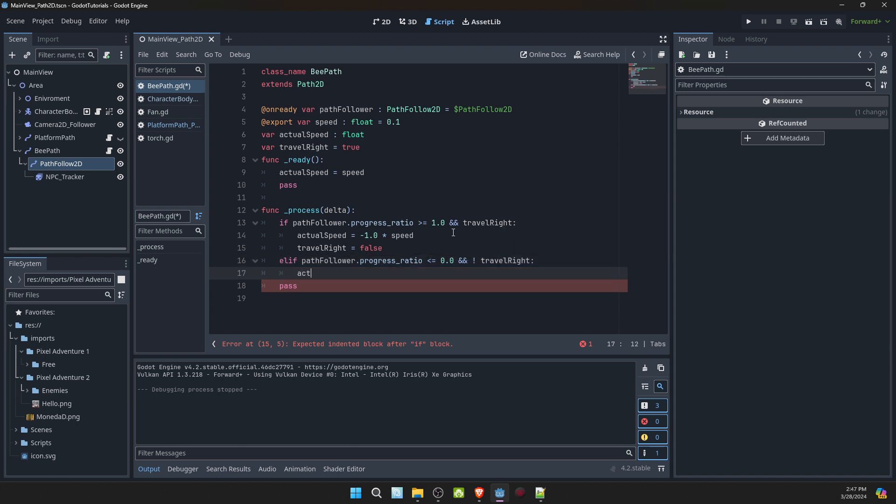
pyautogui.press('Return')
pyautogui.write('= spee')
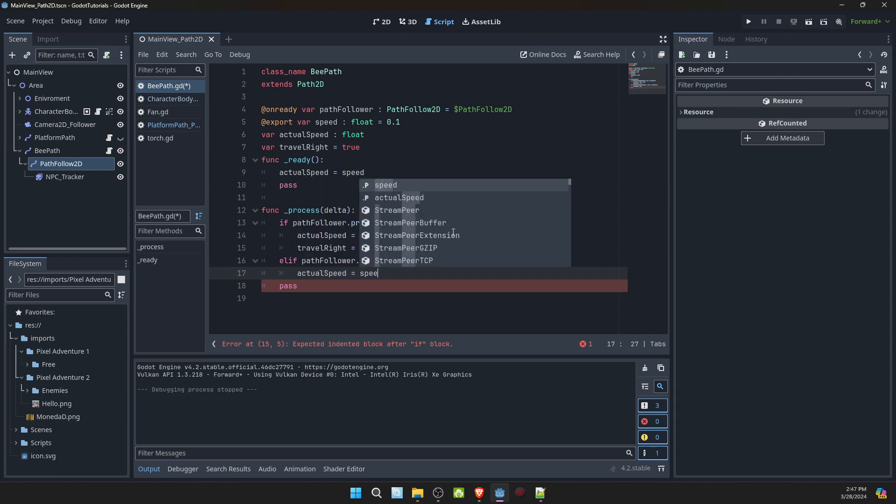
pyautogui.write('d')
pyautogui.press('Return')
pyautogui.press('Return')
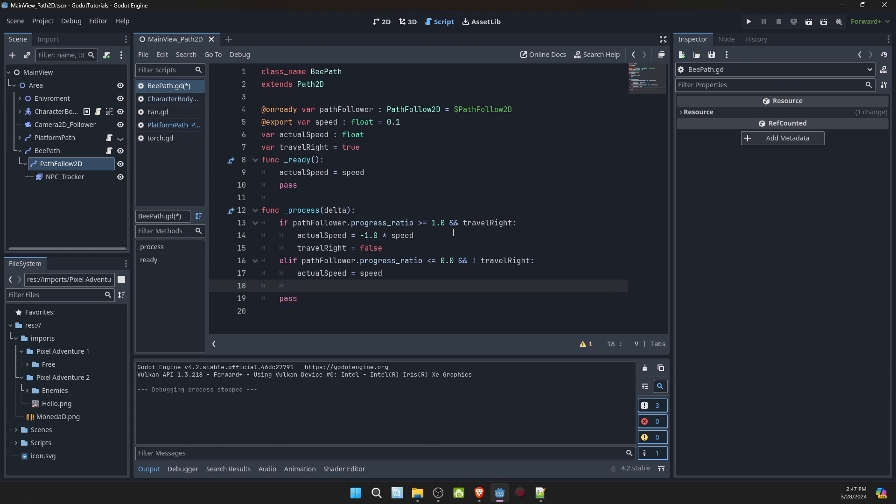
# - Add "travelRight = true" to the elif block and remove the space after "!" in its condition
pyautogui.write('travelRight = true')
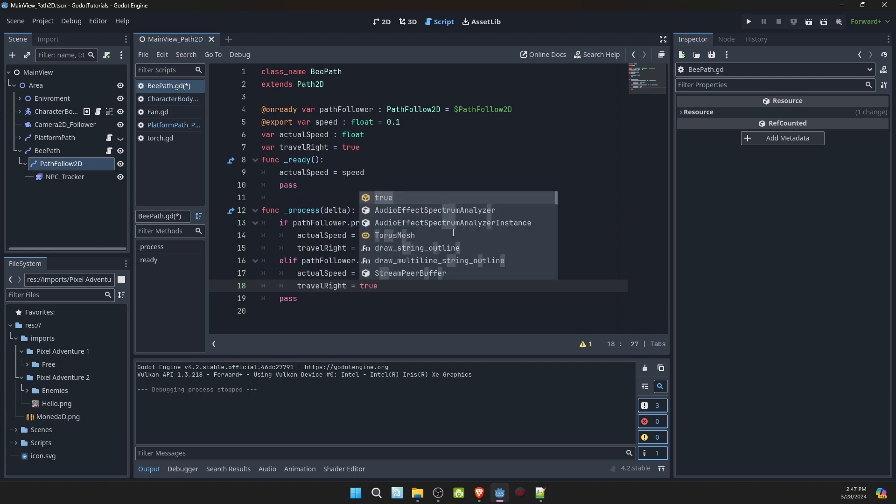
pyautogui.press('Escape')
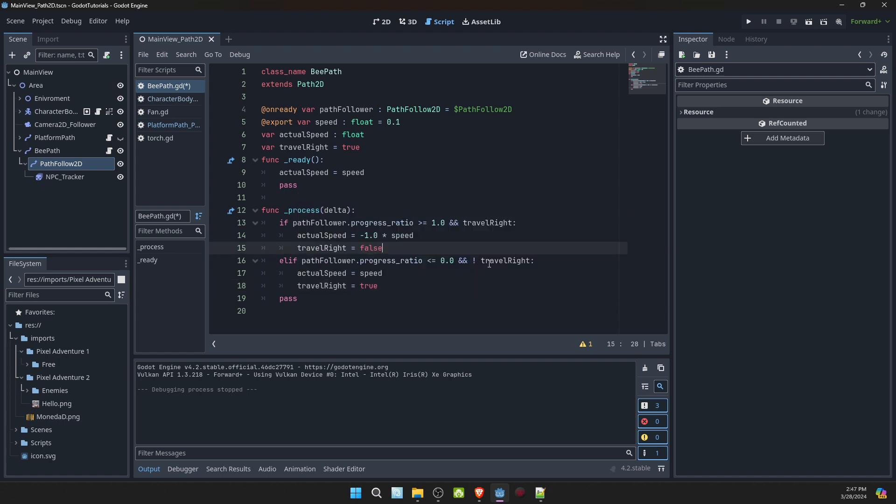
pyautogui.click(482, 261)
pyautogui.press('BackSpace')
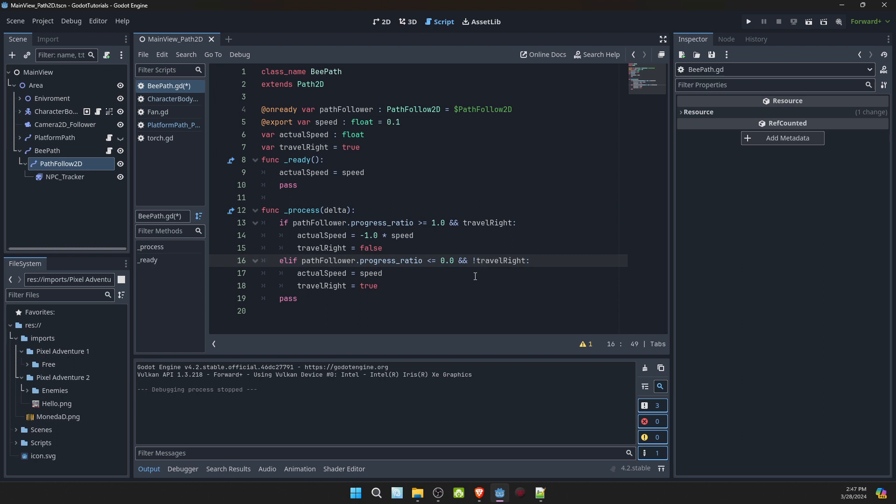
# - Add "pathFollower.progress_ratio += actualSpeed * delta" after the elif block, at the function's base indentation, followed by an empty line
pyautogui.click(448, 274)
pyautogui.click(445, 285)
pyautogui.press('Return')
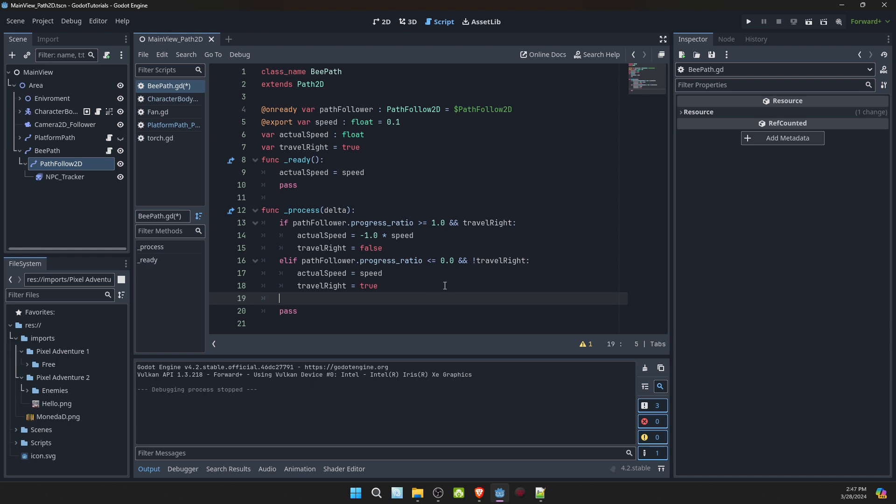
pyautogui.write('path')
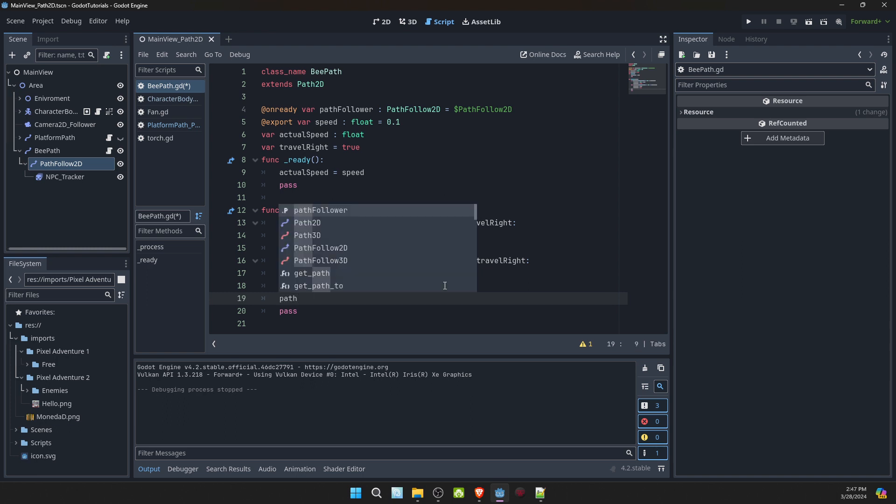
pyautogui.press('Return')
pyautogui.write('.pro')
pyautogui.press('Down')
pyautogui.press('Return')
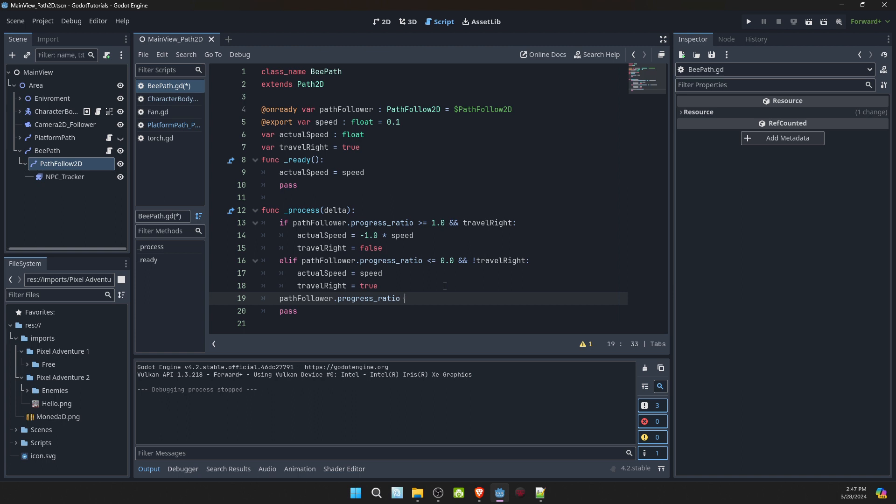
pyautogui.write('+= ac')
pyautogui.press('Return')
pyautogui.write('* del')
pyautogui.press('Return')
pyautogui.press('Return')
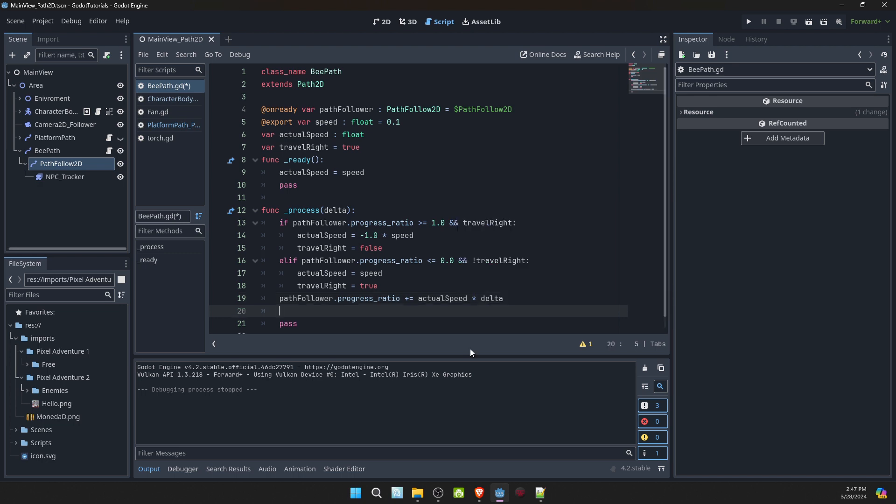
# - Run the current scene to test the bee's travel along its path, check the PathFollow2D node's properties, and stop the run
pyautogui.click(809, 23)
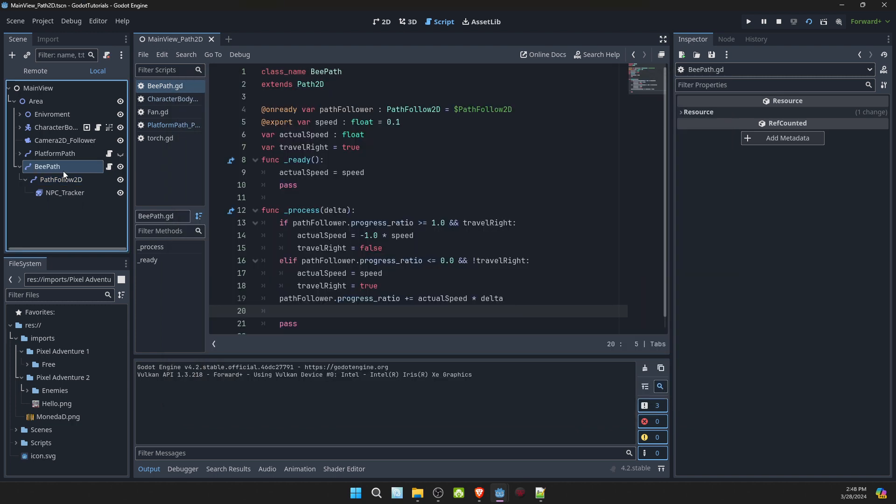
pyautogui.click(63, 170)
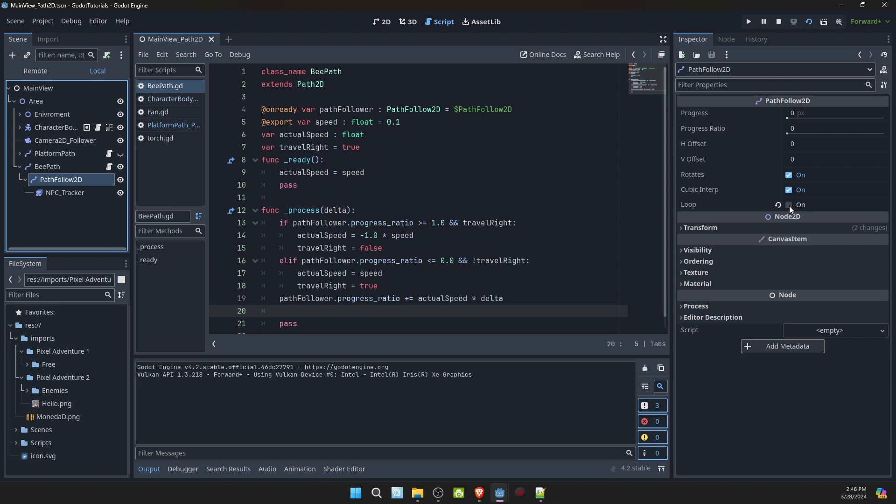
pyautogui.click(778, 22)
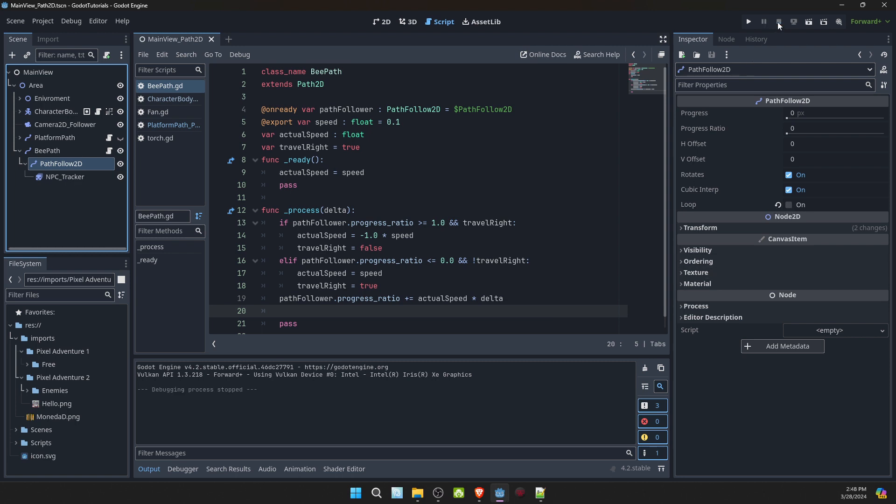
# - Turn on Loop for the bee's PathFollow2D node and test its movement by running the current scene, closing the game window when done
pyautogui.click(790, 205)
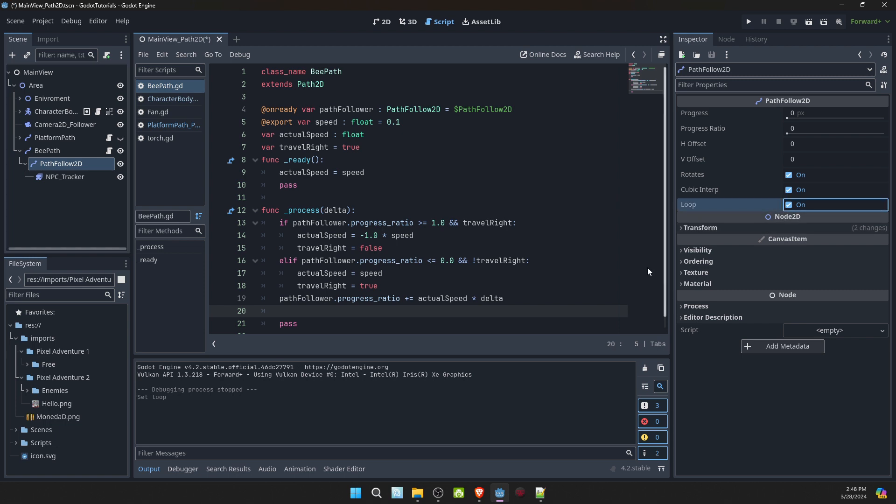
pyautogui.click(808, 22)
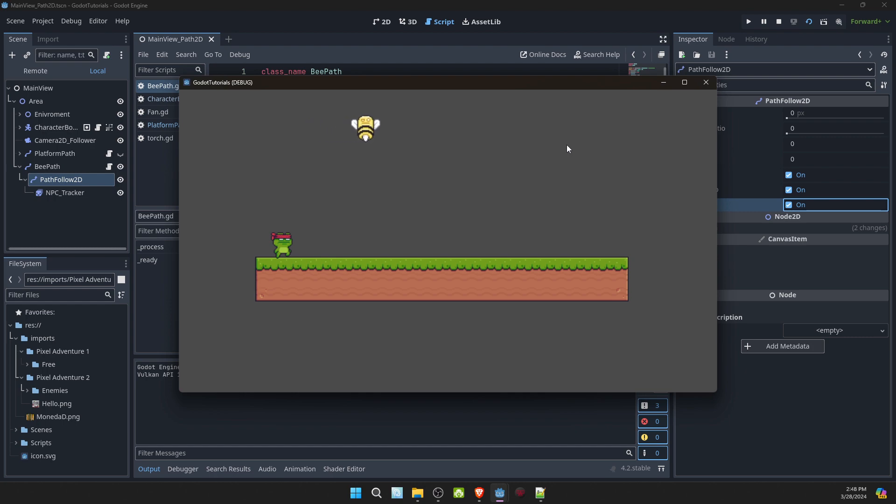
pyautogui.click(705, 83)
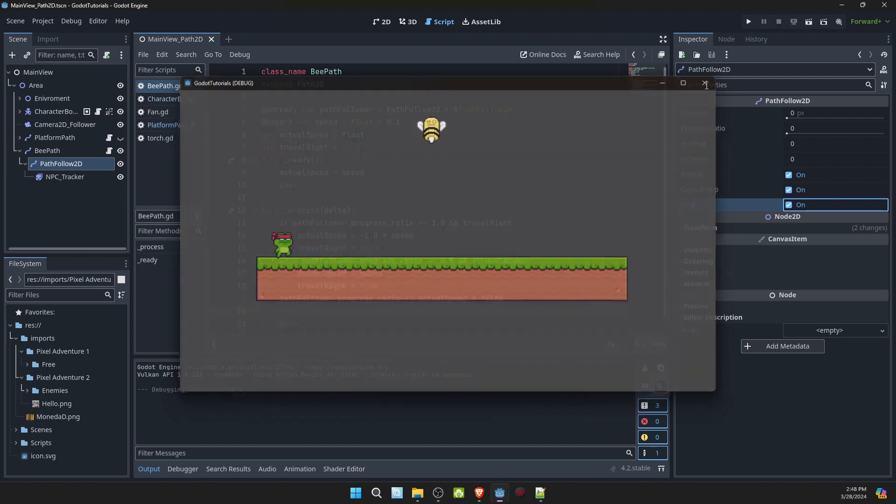
# - Turn off Loop for the bee's PathFollow2D node and save the scene
pyautogui.click(789, 204)
pyautogui.click(453, 193)
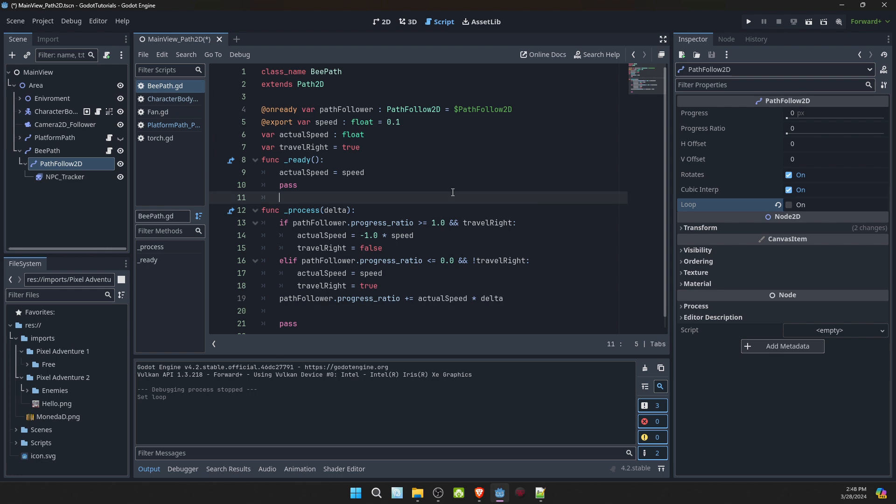
pyautogui.hotkey('ctrl', 's')
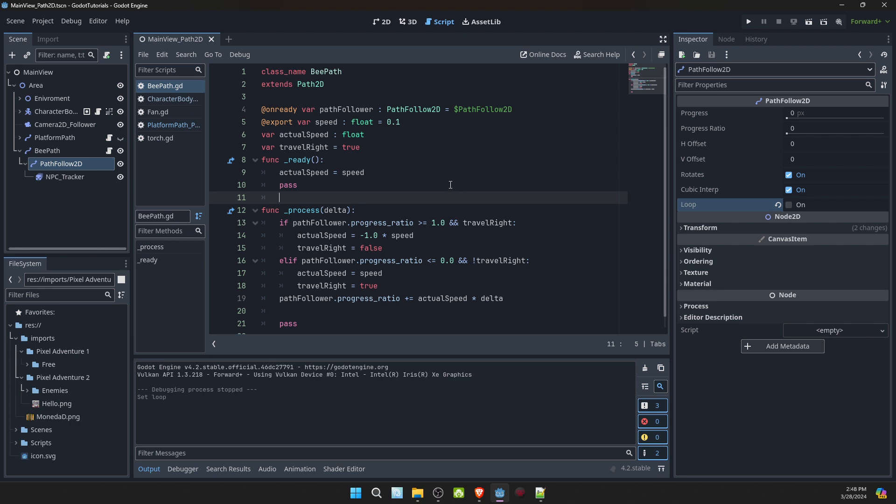
# - Enable Autoplay on Load for the NPC_Tracker sprite's default animation and run the current scene to test it
pyautogui.click(75, 177)
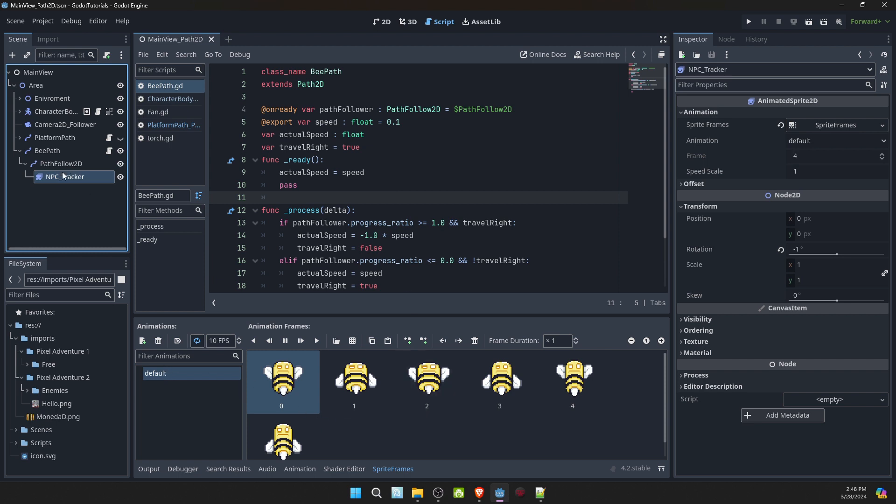
pyautogui.doubleClick(160, 374)
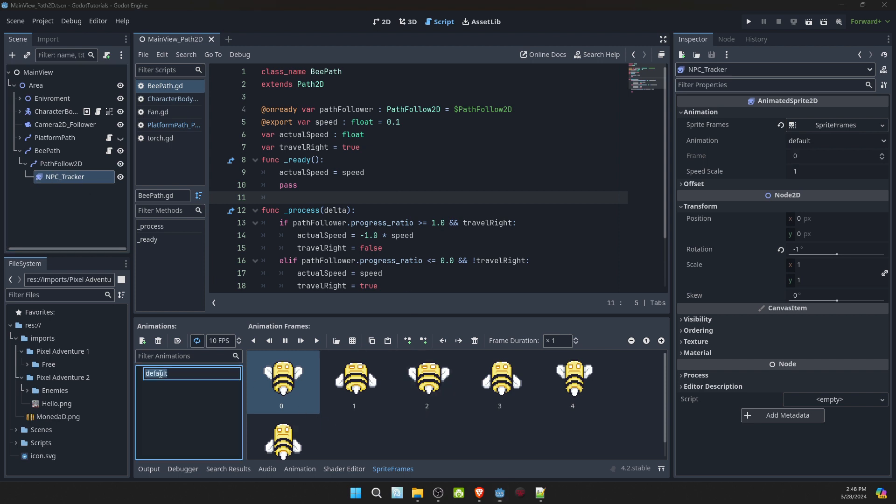
pyautogui.click(186, 388)
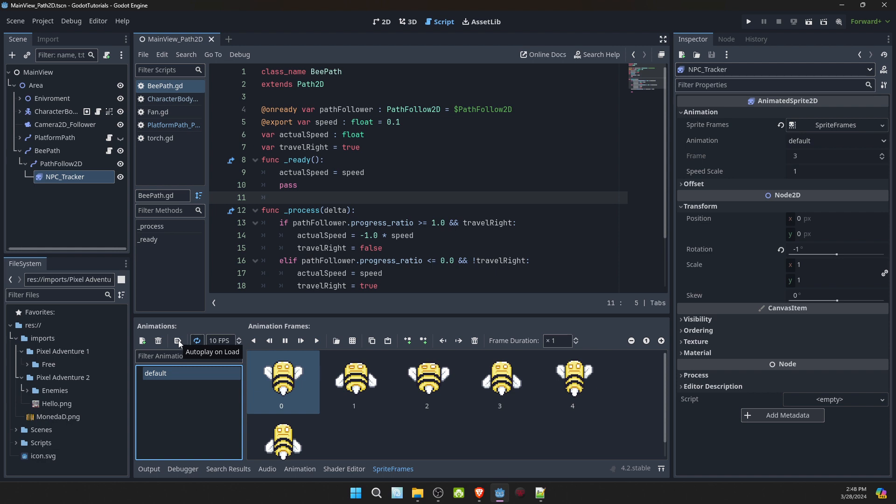
pyautogui.click(178, 341)
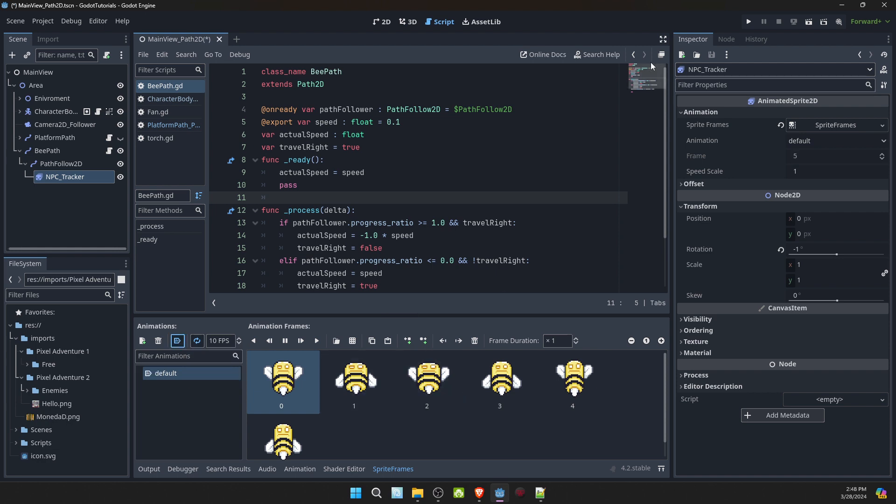
pyautogui.click(809, 23)
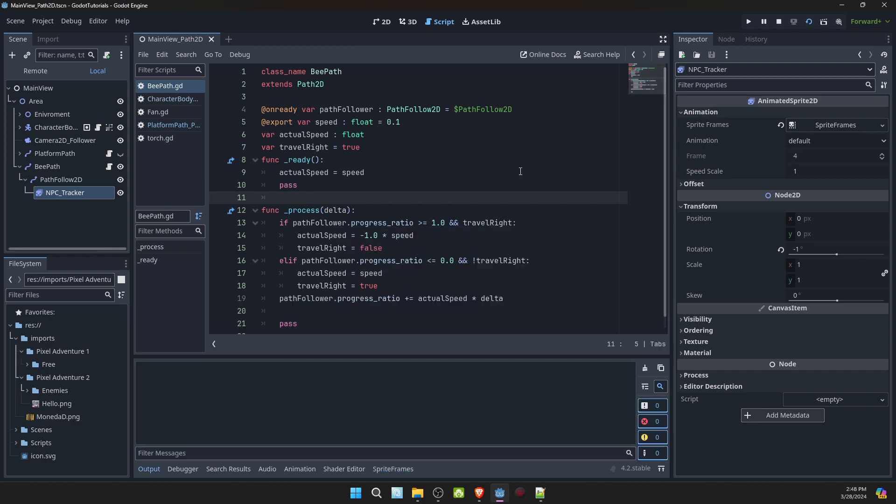
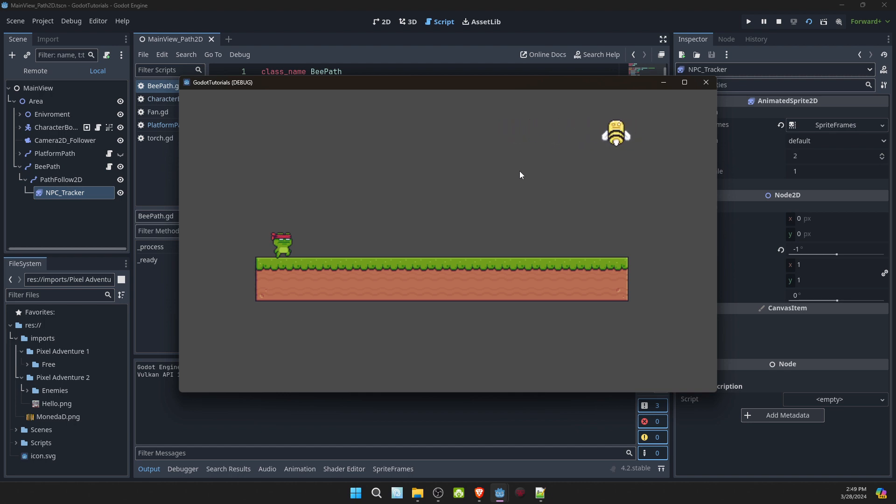
# - Close the running game window and collapse the BeePath branch in the scene tree
pyautogui.click(705, 82)
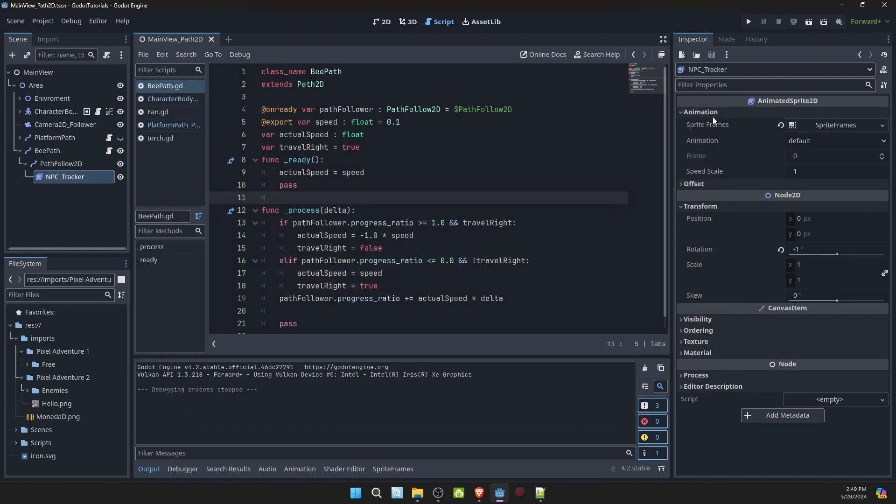
pyautogui.click(21, 152)
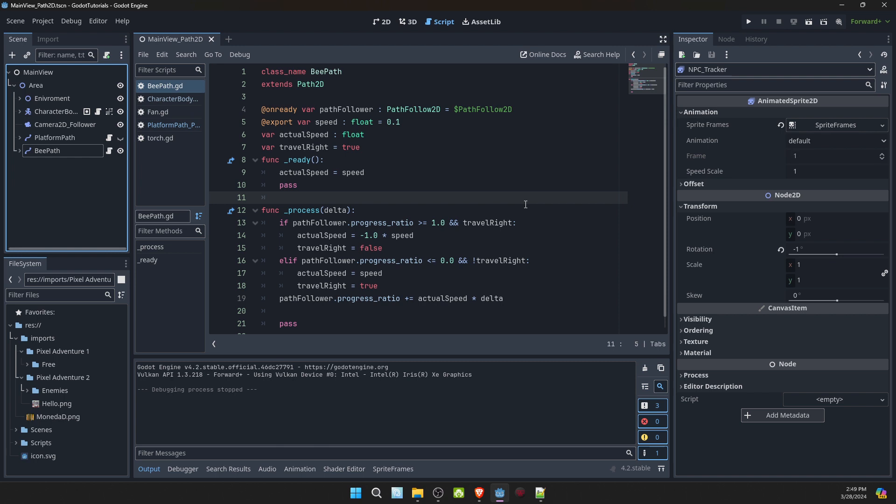
# - Run the current scene and walk the frog character back and forth while the bee flies, closing the game window when done
pyautogui.click(811, 24)
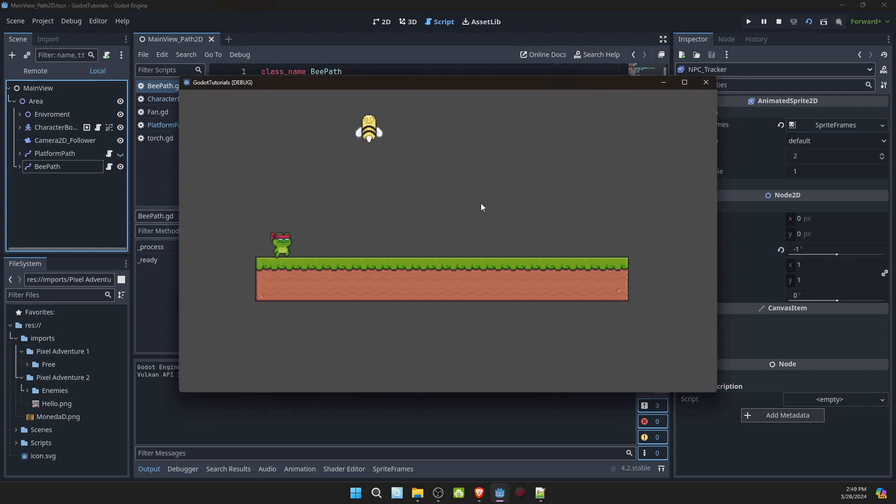
pyautogui.press('Right')
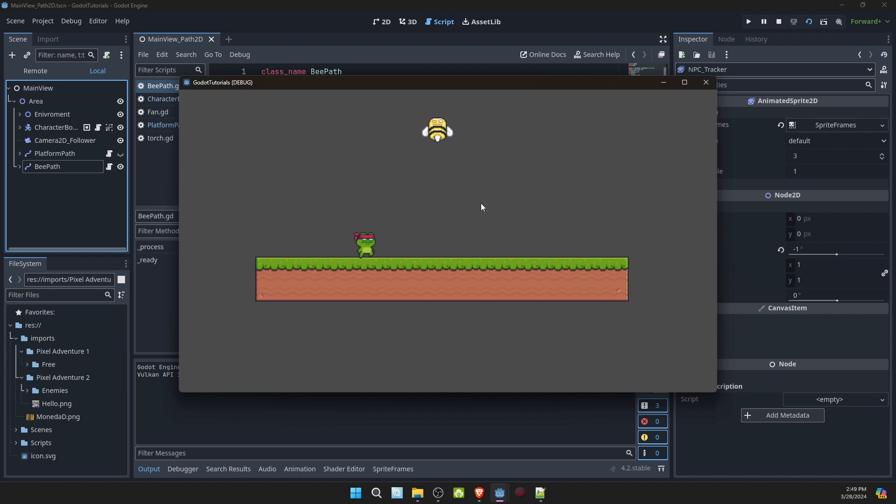
pyautogui.press('Left')
pyautogui.press('Right')
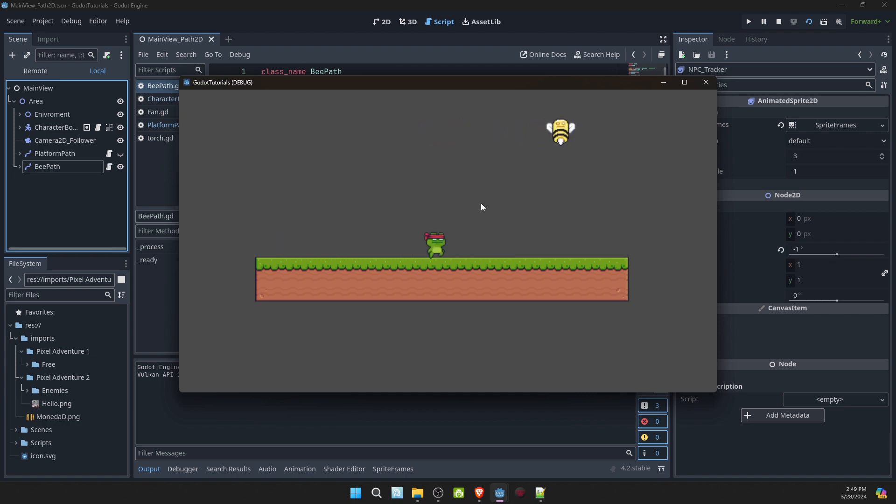
pyautogui.press('Left')
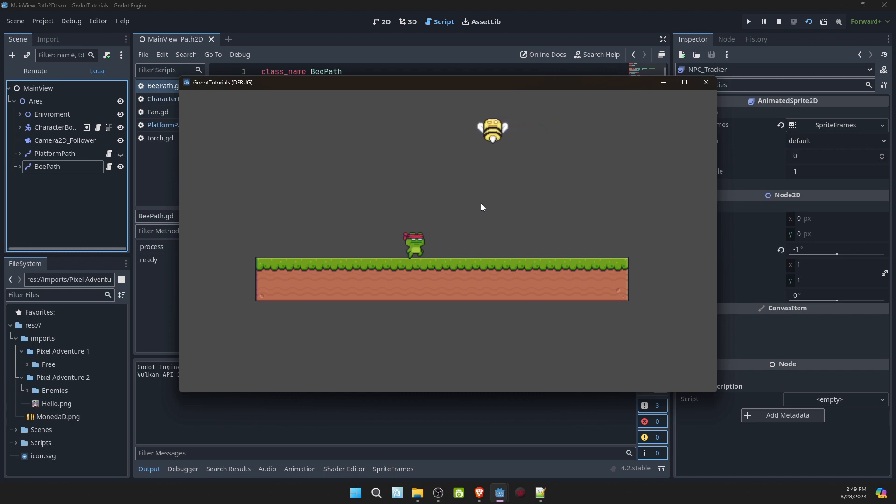
pyautogui.press('Right')
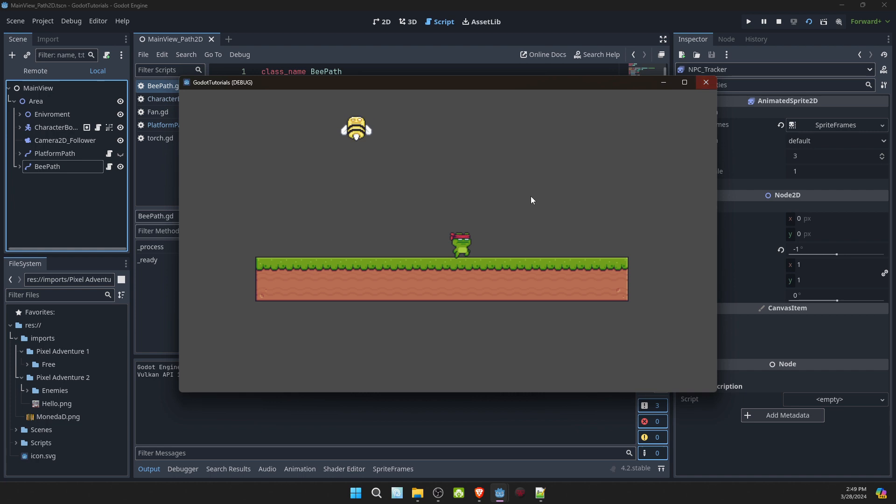
pyautogui.press('space')
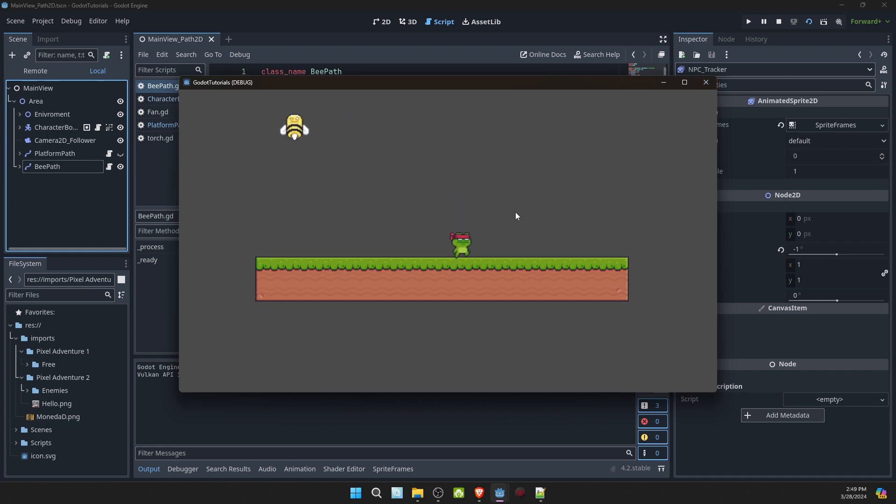
pyautogui.press('Left')
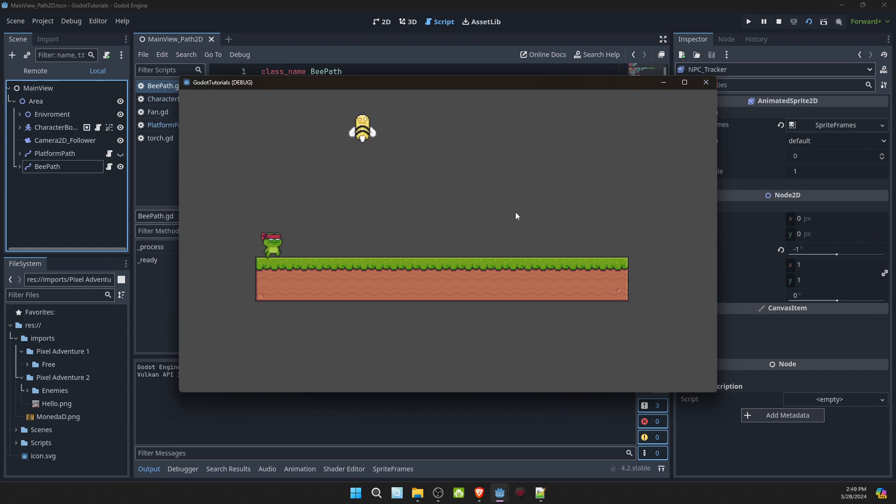
pyautogui.press('Right')
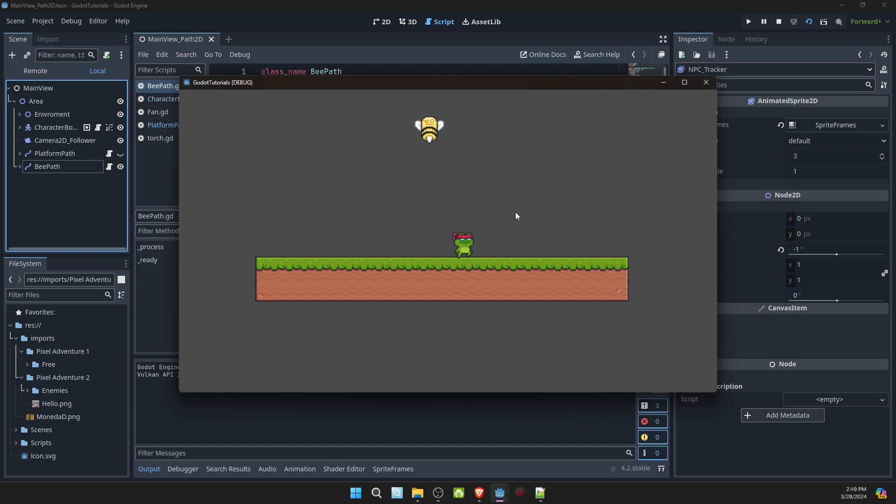
pyautogui.press('Left')
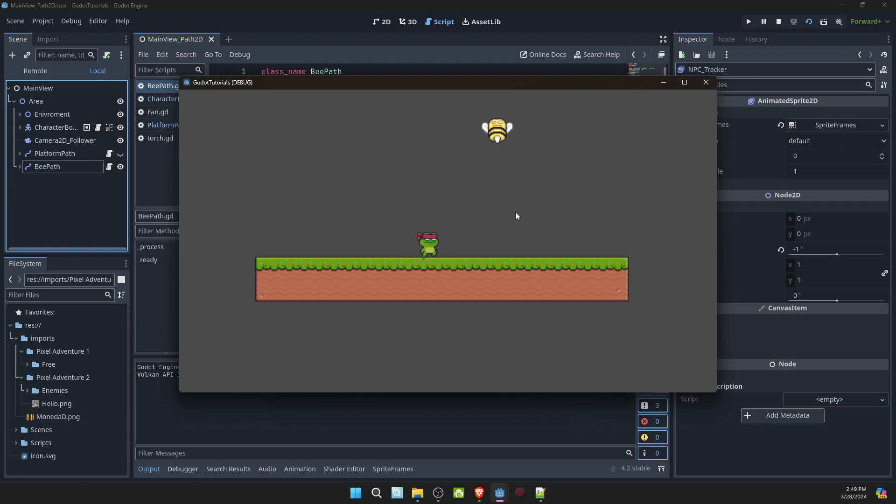
pyautogui.press('Left')
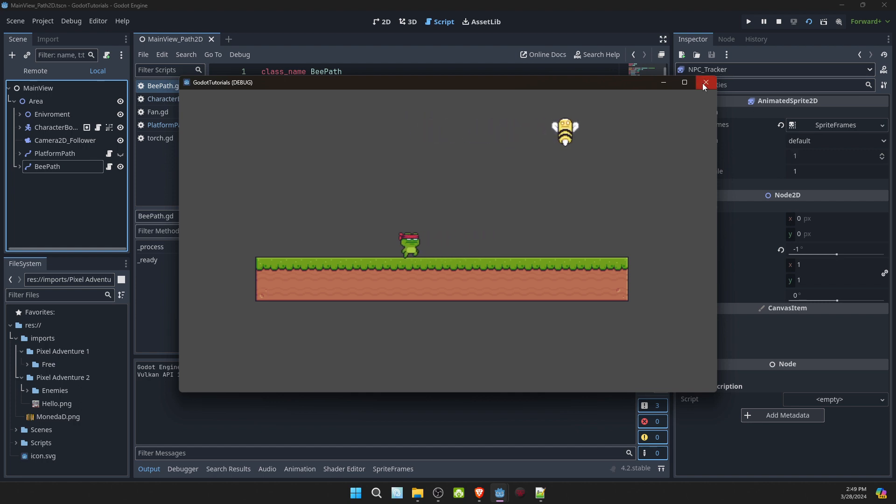
pyautogui.click(705, 84)
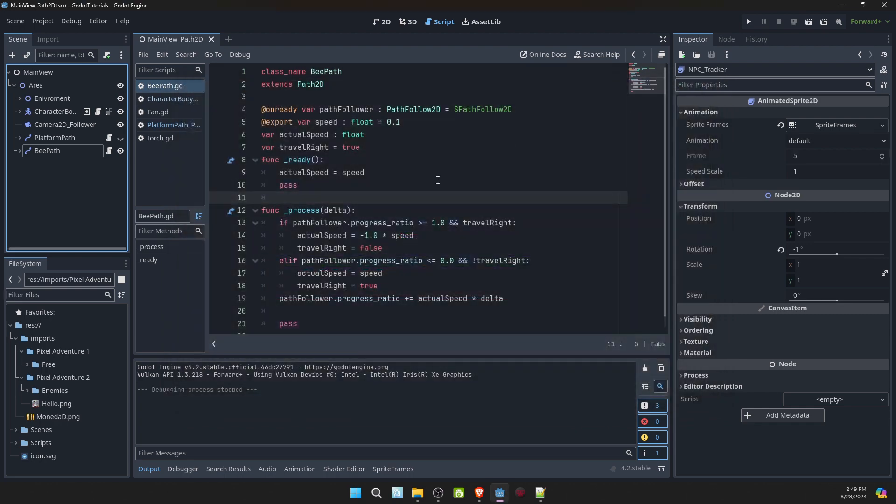
# - Add a Path2D node as a child of the Area node
pyautogui.click(62, 125)
pyautogui.click(41, 83)
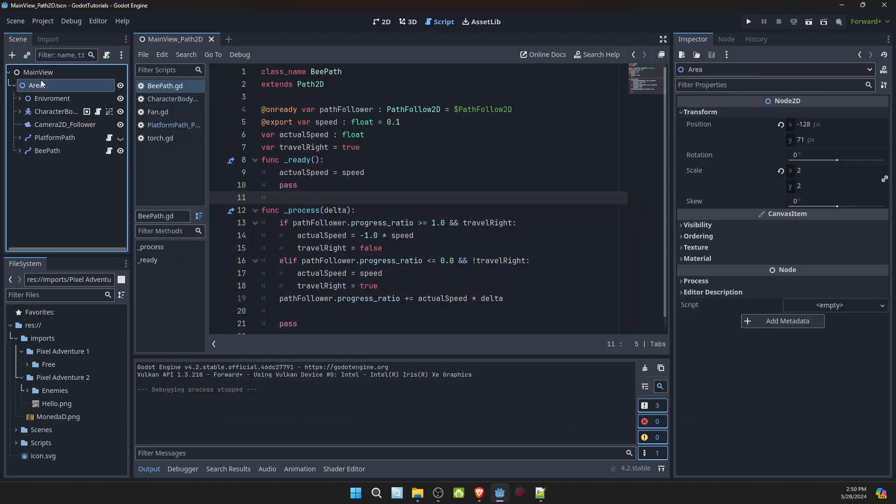
pyautogui.rightClick(43, 86)
pyautogui.click(78, 89)
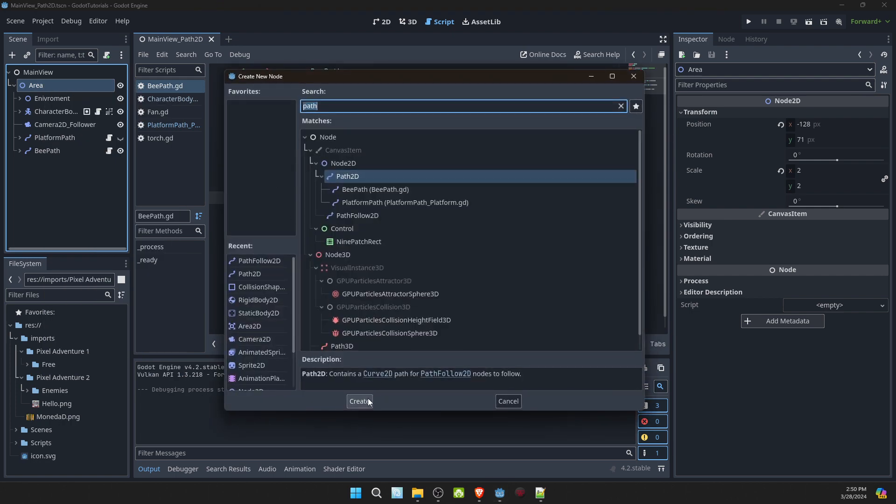
pyautogui.click(359, 401)
# - Rename the new Path2D node as CameraPath
pyautogui.doubleClick(66, 165)
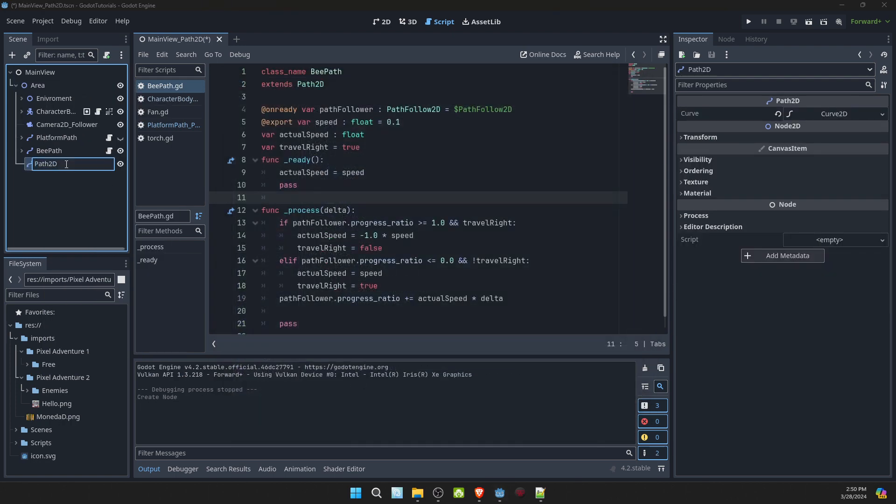
pyautogui.moveTo(57, 164); pyautogui.dragTo(30, 165)
pyautogui.write('CameraPath')
pyautogui.press('Return')
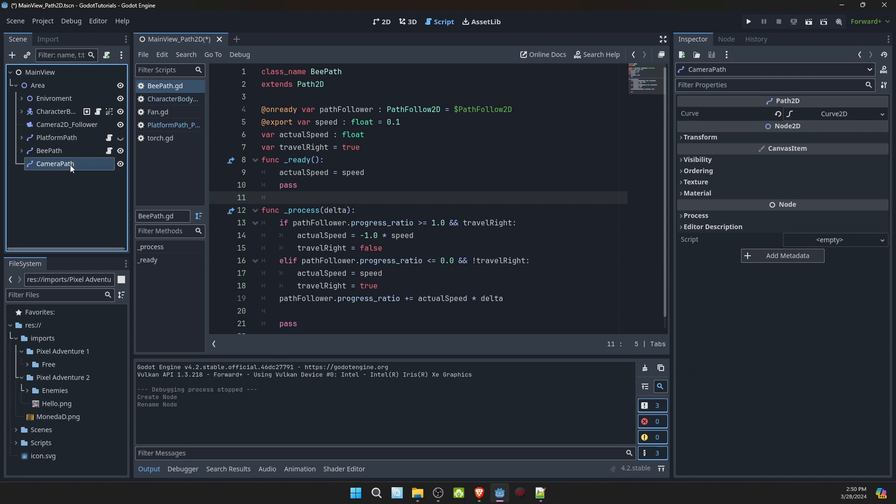
# - Attach a new GDScript, res://Scripts/CameraPath.gd, to the CameraPath node and declare class_name CameraPath above the extends line
pyautogui.click(107, 55)
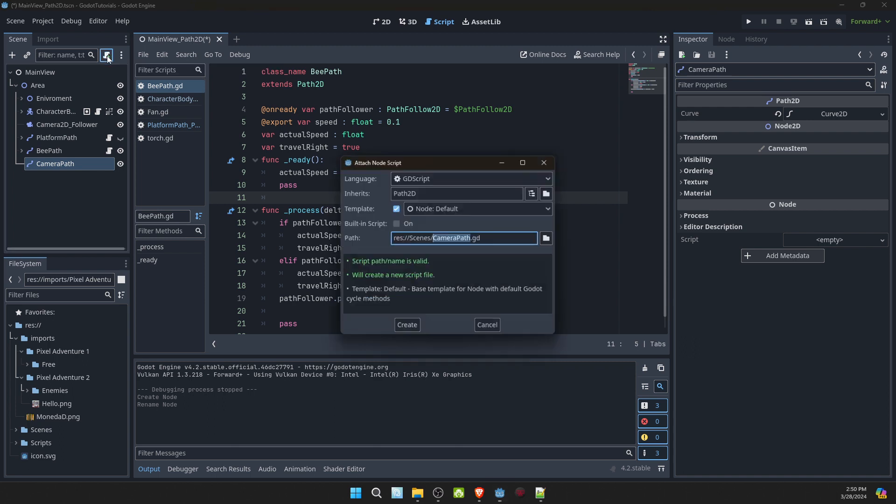
pyautogui.click(407, 326)
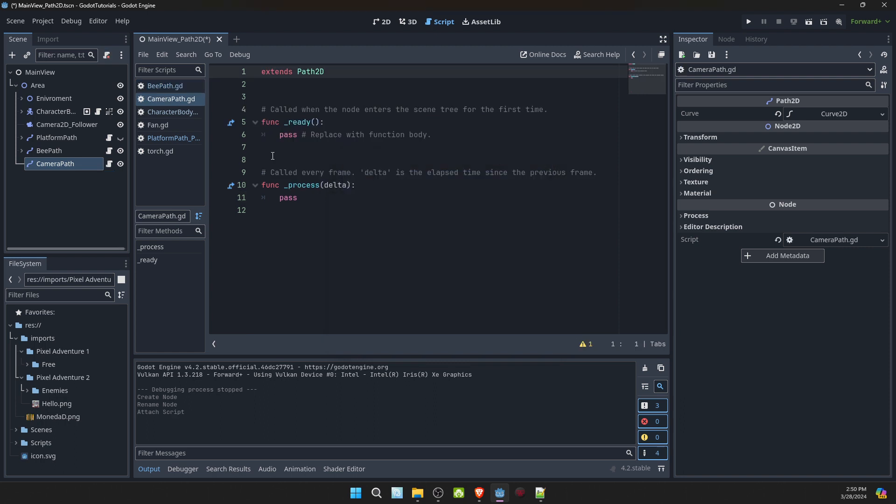
pyautogui.press('Return')
pyautogui.press('Up')
pyautogui.write('cl')
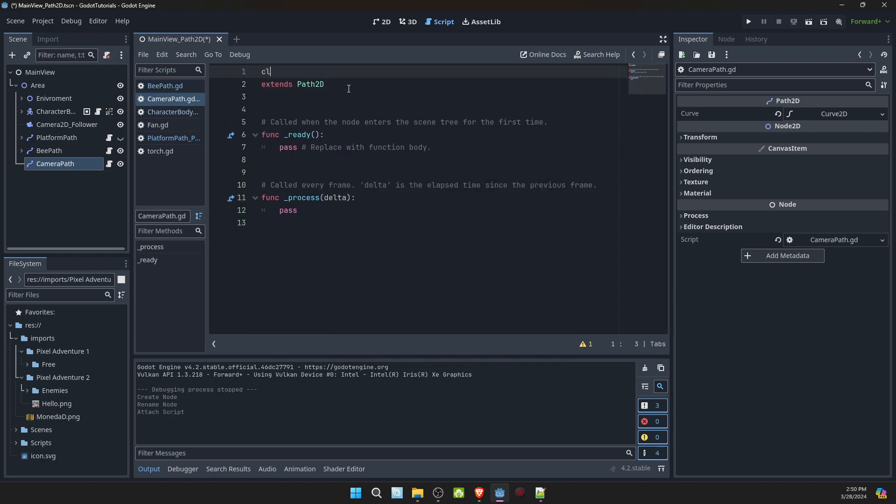
pyautogui.write('ass_name ')
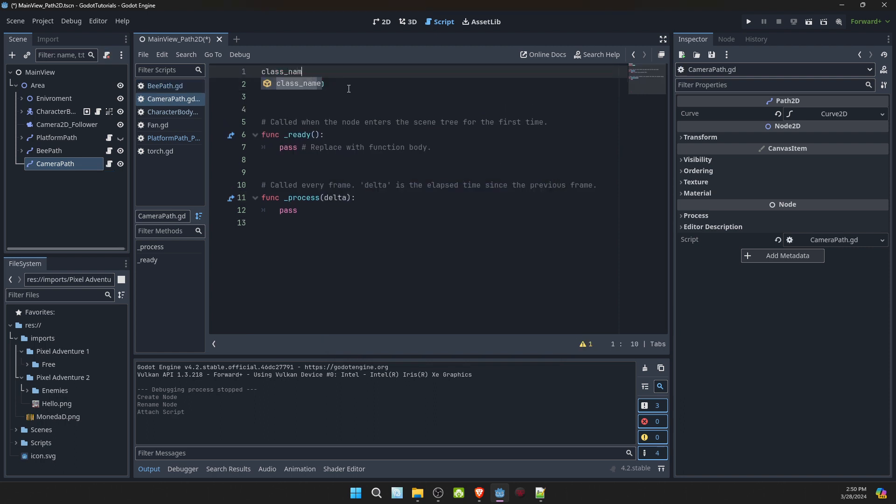
pyautogui.write('CameraPath')
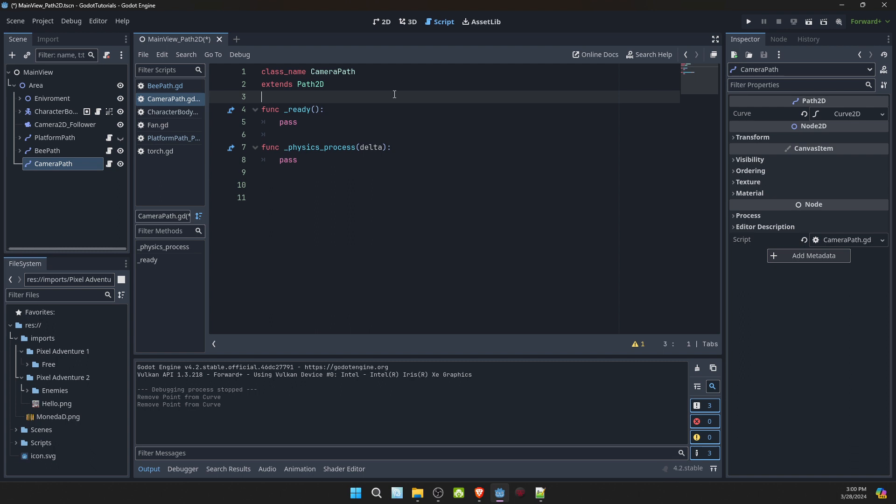
# - Declare an exported variable Camera of type Node2D below the extends line in CameraPath.gd
pyautogui.press('Return')
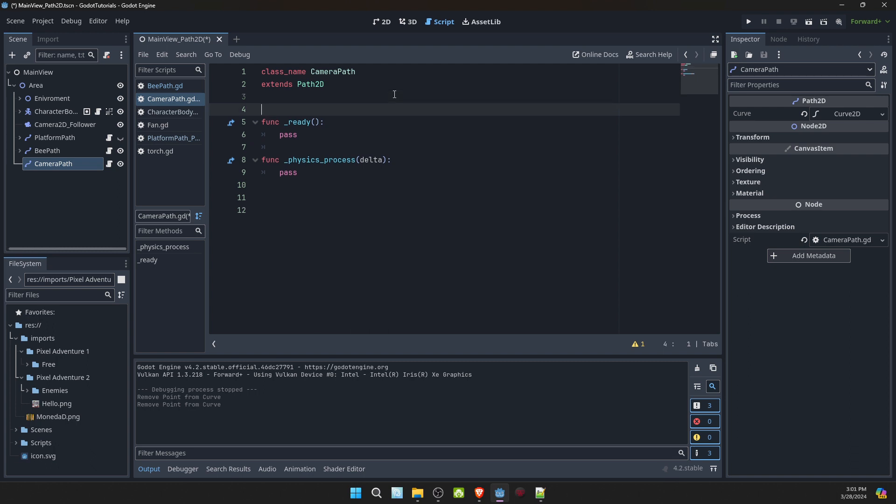
pyautogui.write('@export')
pyautogui.write(' var')
pyautogui.write(' Cmaer')
pyautogui.press('BackSpace')
pyautogui.press('BackSpace')
pyautogui.press('BackSpace')
pyautogui.press('BackSpace')
pyautogui.write('a')
pyautogui.press('BackSpace')
pyautogui.press('BackSpace')
pyautogui.write('amera : Node')
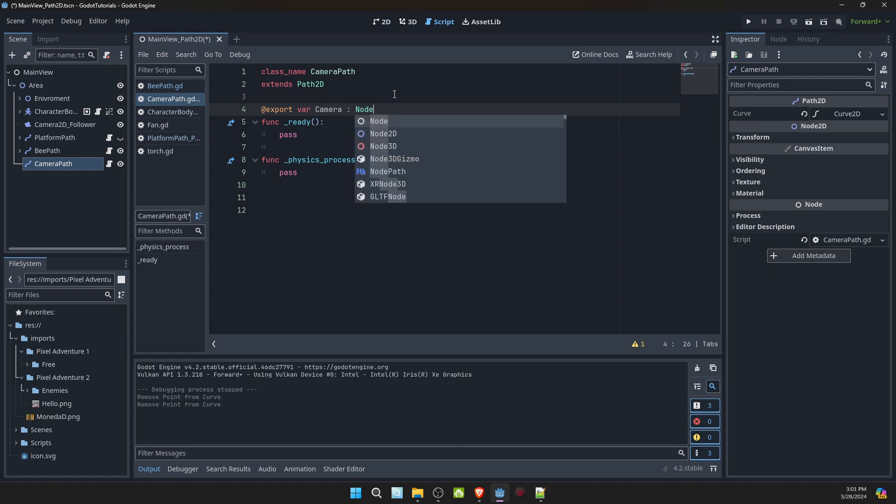
pyautogui.write('2D')
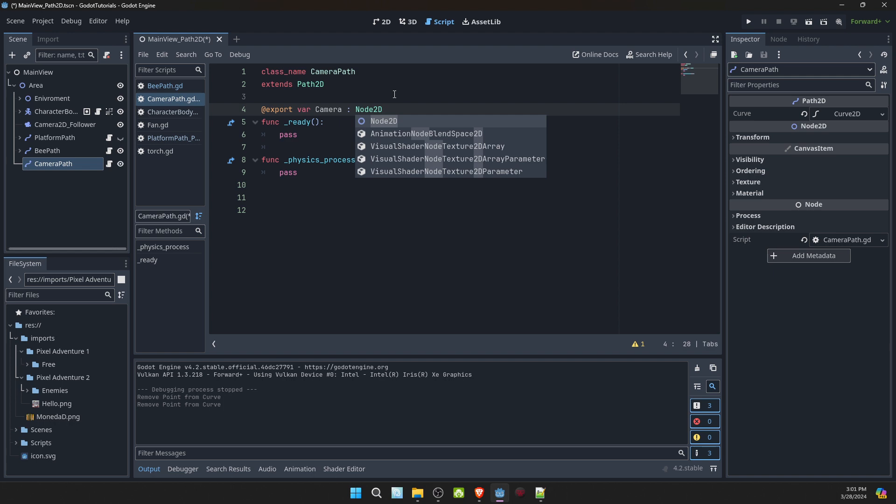
pyautogui.press('Return')
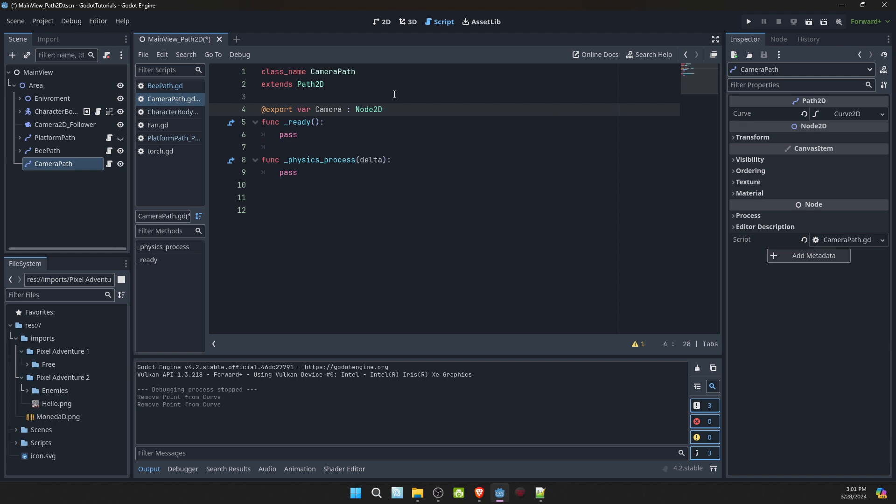
pyautogui.press('Return')
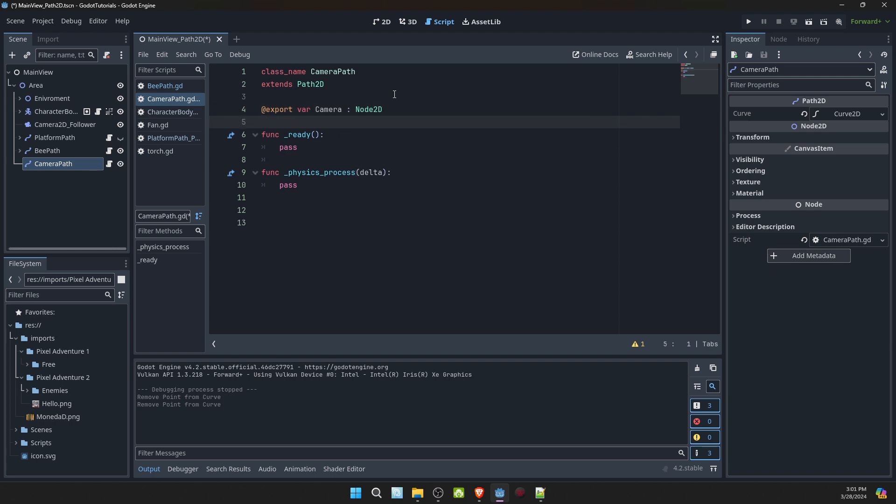
# - Declare an exported variable player of type Node2D below the Camera variable in CameraPath.gd
pyautogui.hotkey('alt', 'Tab')
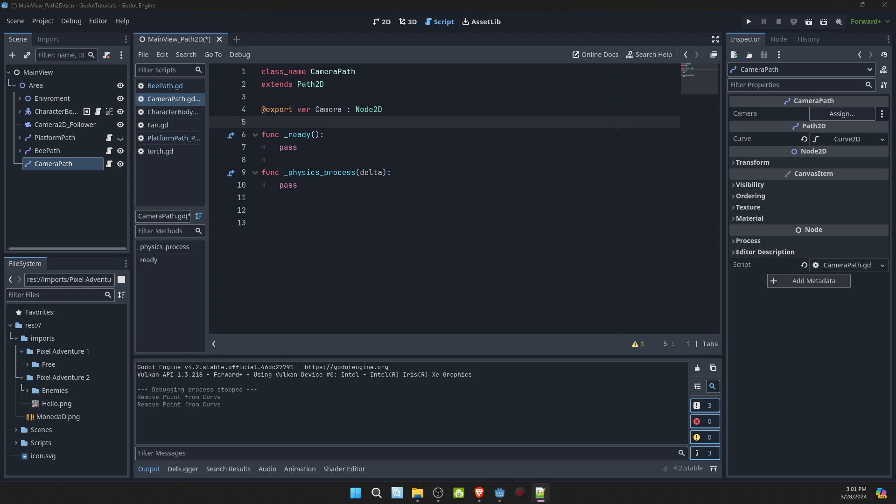
pyautogui.click(284, 121)
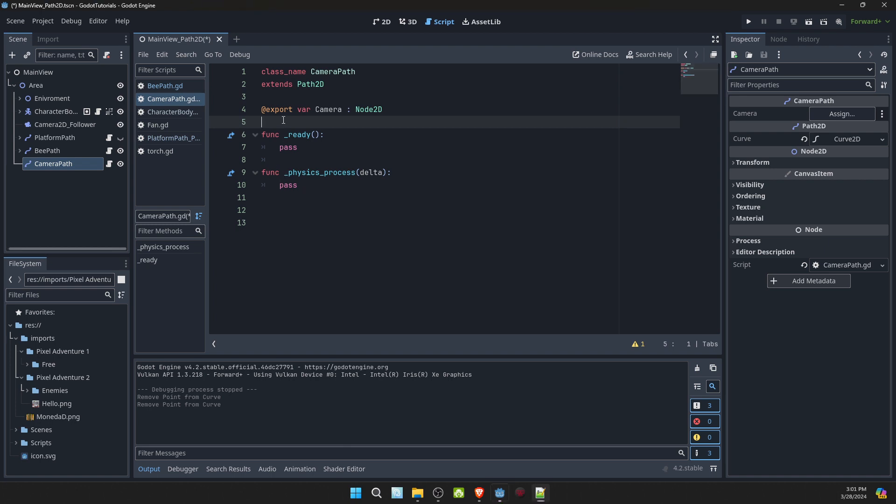
pyautogui.write('@exp')
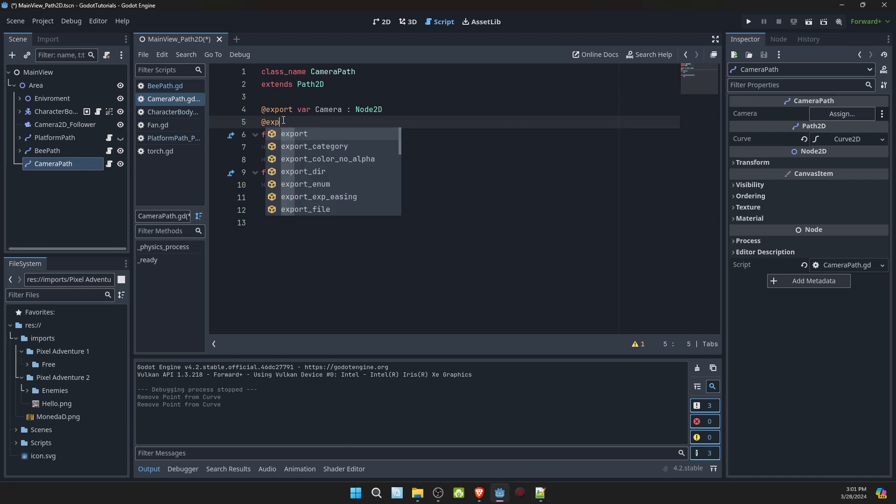
pyautogui.write('ort player')
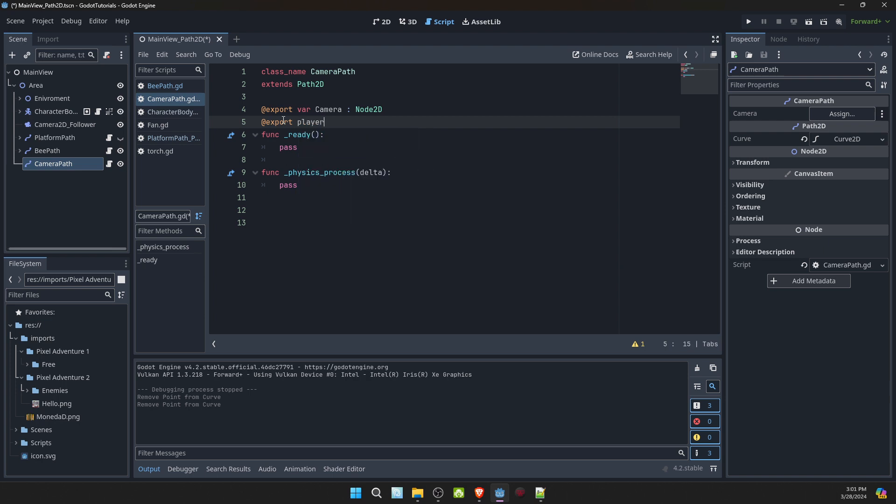
pyautogui.press('BackSpace')
pyautogui.press('BackSpace')
pyautogui.press('BackSpace')
pyautogui.write('var player : Node2D')
pyautogui.press('Escape')
pyautogui.press('Return')
# - Declare an exported float variable speed with a default of 50 below the player variable
pyautogui.write('@export var speed ')
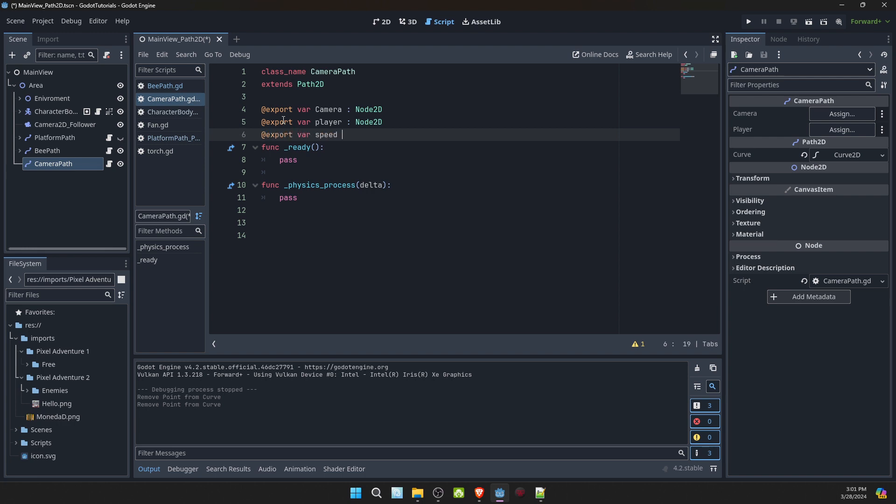
pyautogui.write(': float')
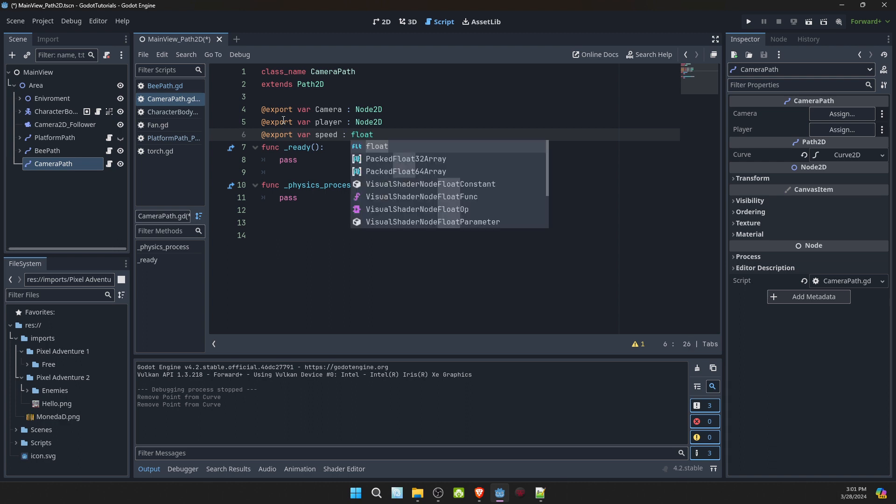
pyautogui.write(' = 50')
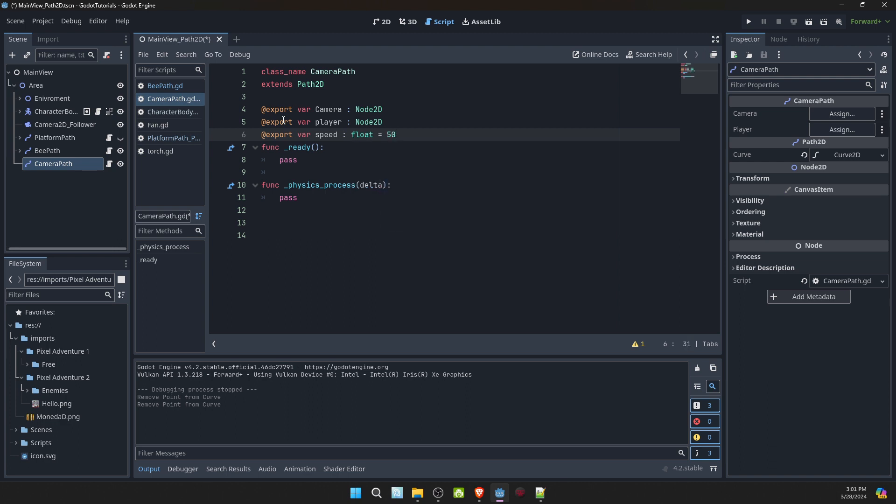
pyautogui.press('Return')
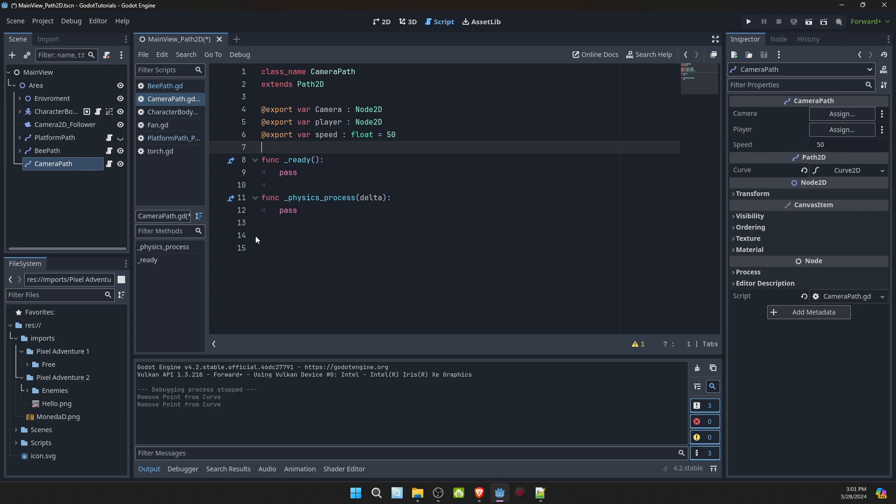
# - Define a function setFollowPosition(delta) below _physics_process in CameraPath.gd
pyautogui.click(289, 244)
pyautogui.click(293, 241)
pyautogui.write('func setFollowPos')
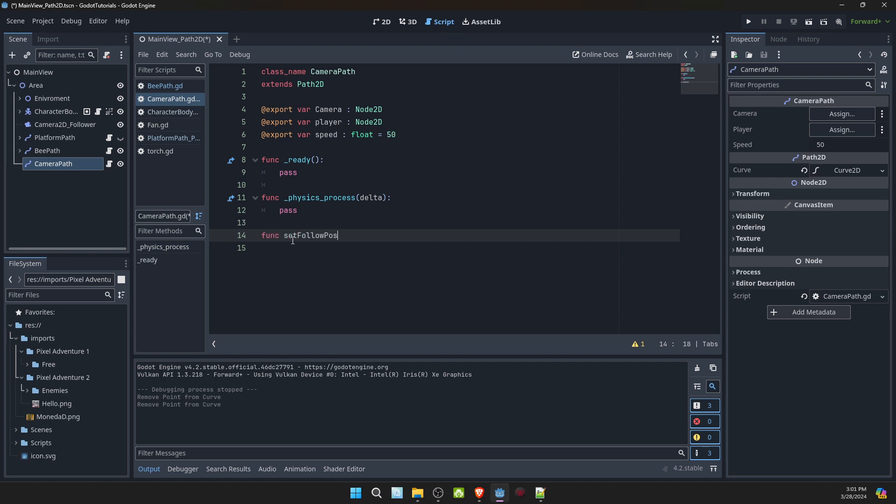
pyautogui.write('ition(delta):')
pyautogui.press('Return')
# - Declare a local variable offset in setFollowPosition, assigned from a call to self.curve.get_closest_offset
pyautogui.write('var')
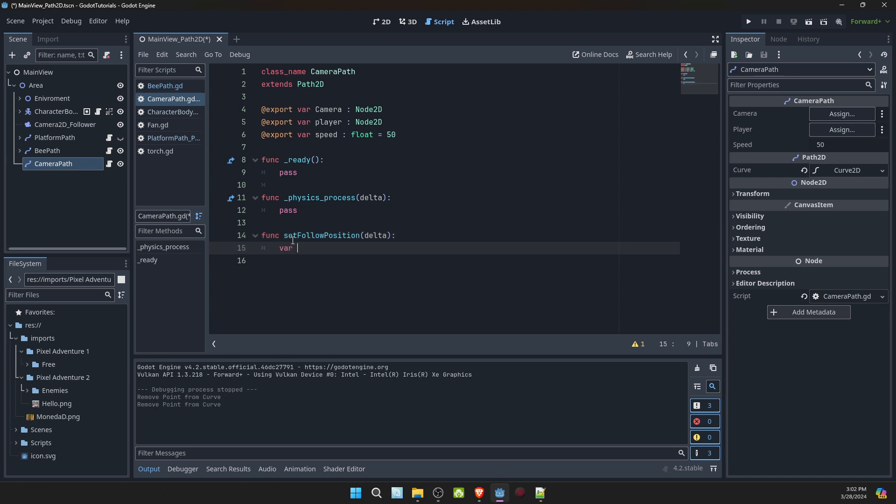
pyautogui.write(' offset')
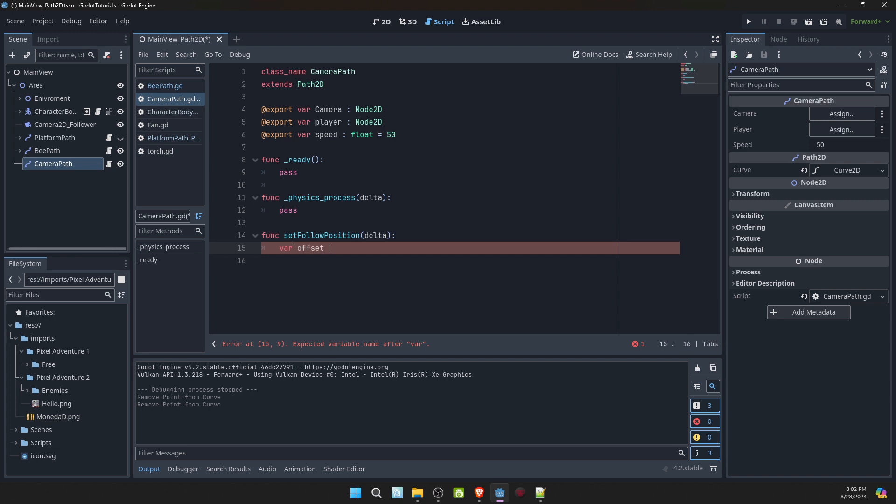
pyautogui.write(' = self')
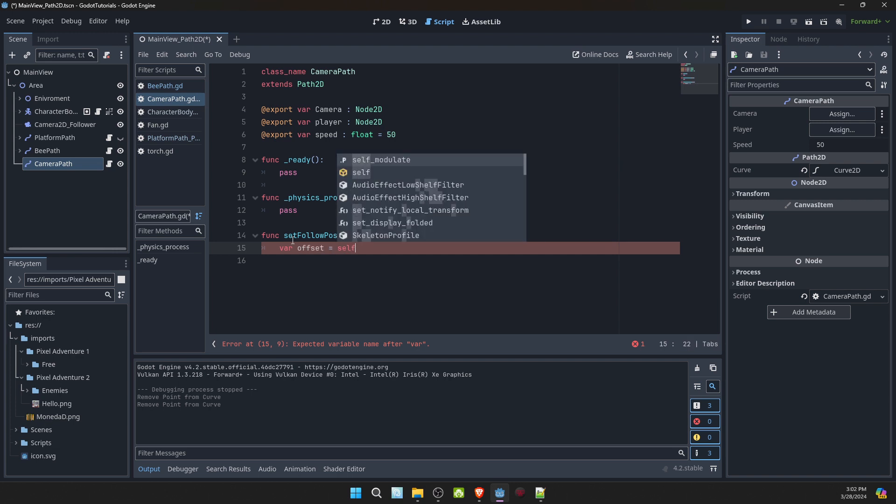
pyautogui.write('.cur')
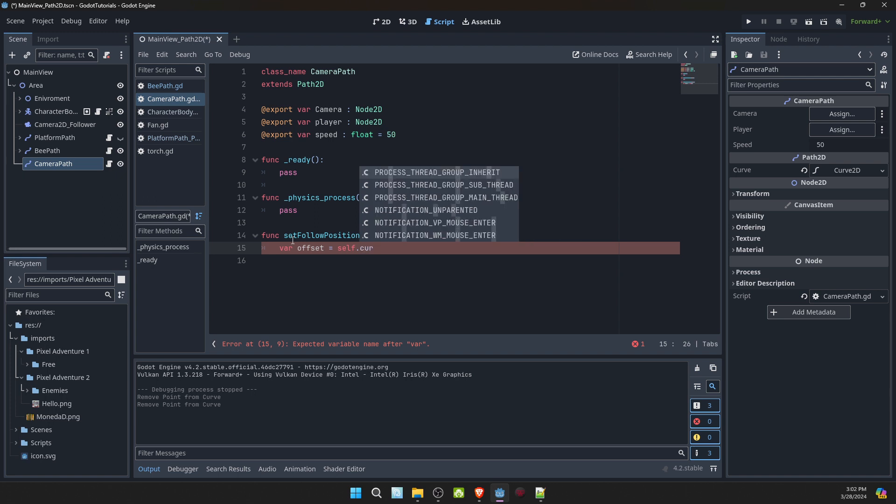
pyautogui.write('ve')
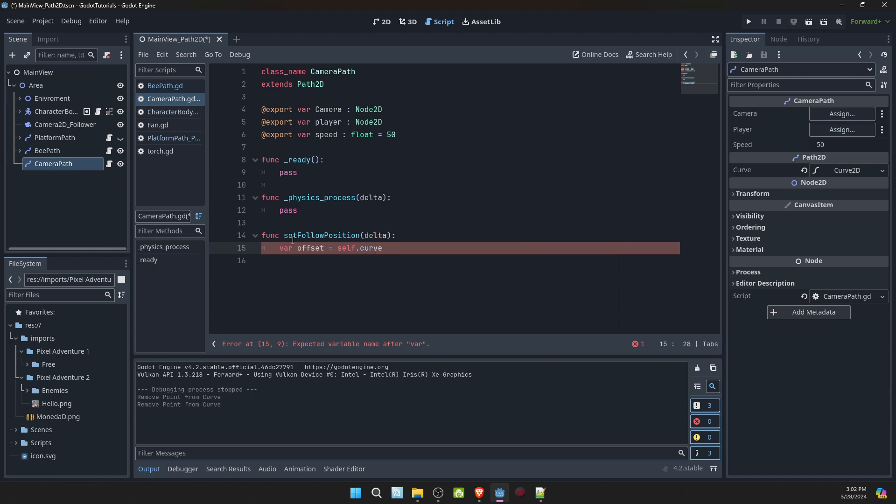
pyautogui.write('.get_')
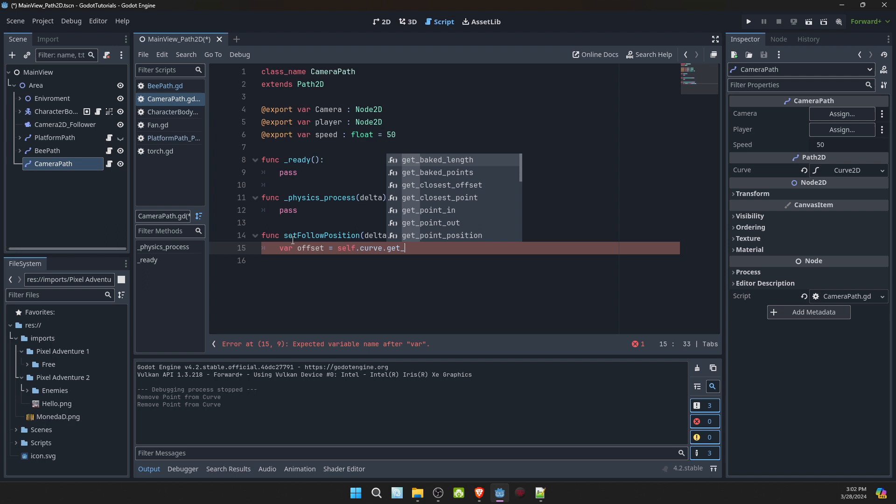
pyautogui.write('flo')
pyautogui.press('BackSpace')
pyautogui.press('BackSpace')
pyautogui.press('BackSpace')
pyautogui.write('clo')
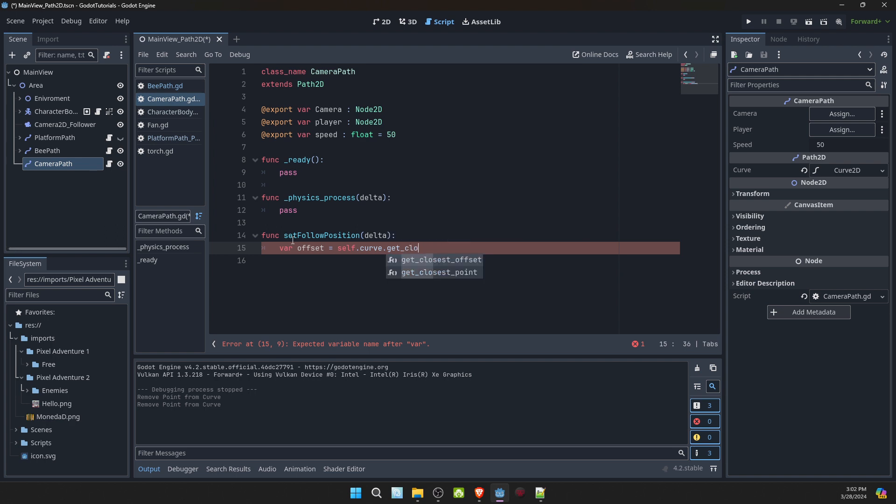
pyautogui.write('set')
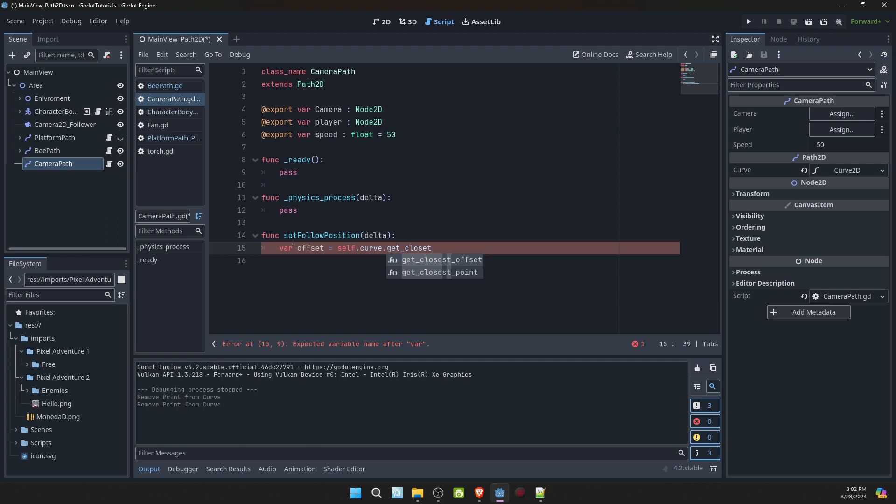
pyautogui.press('Return')
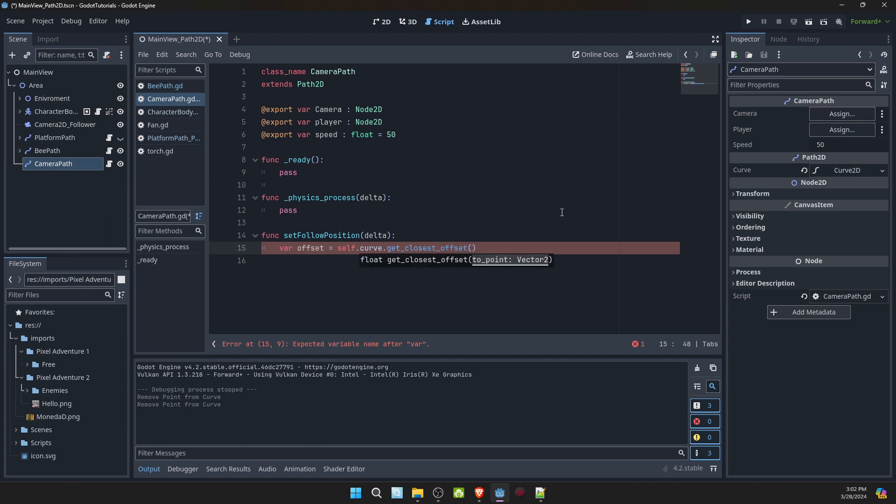
# - Pass player.global_position as the argument of get_closest_offset
pyautogui.write('player.g')
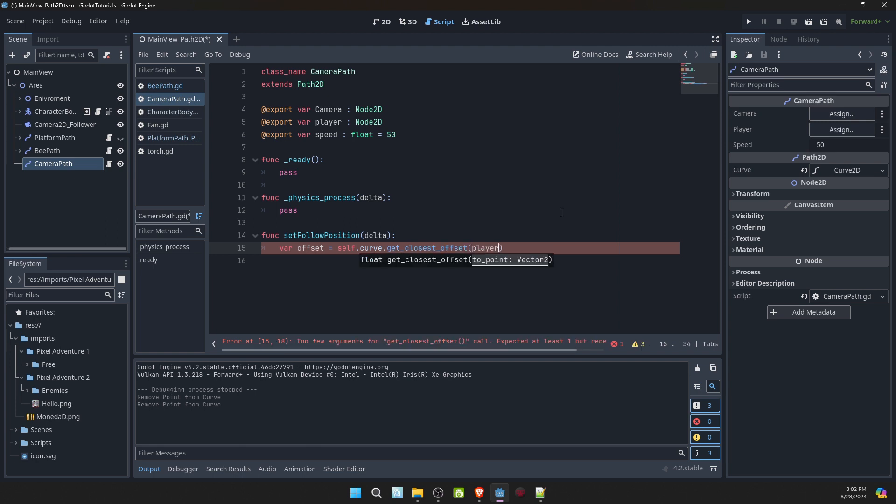
pyautogui.write('lo')
pyautogui.press('Return')
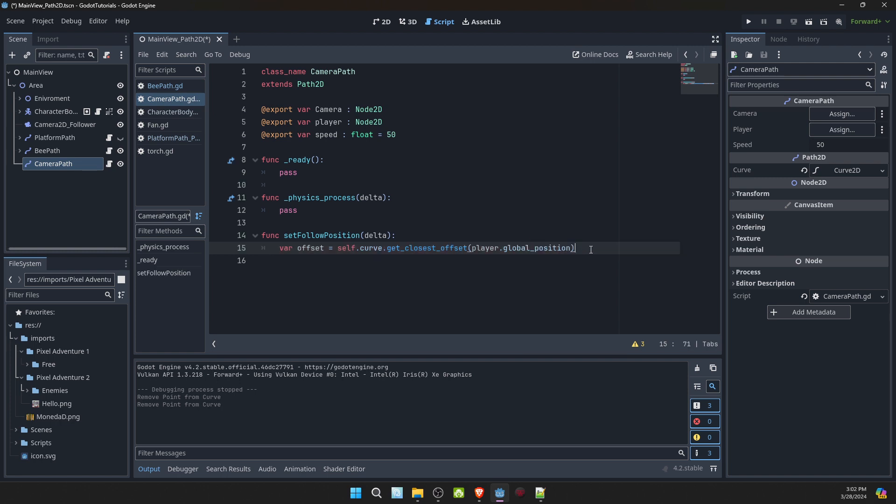
pyautogui.doubleClick(424, 251)
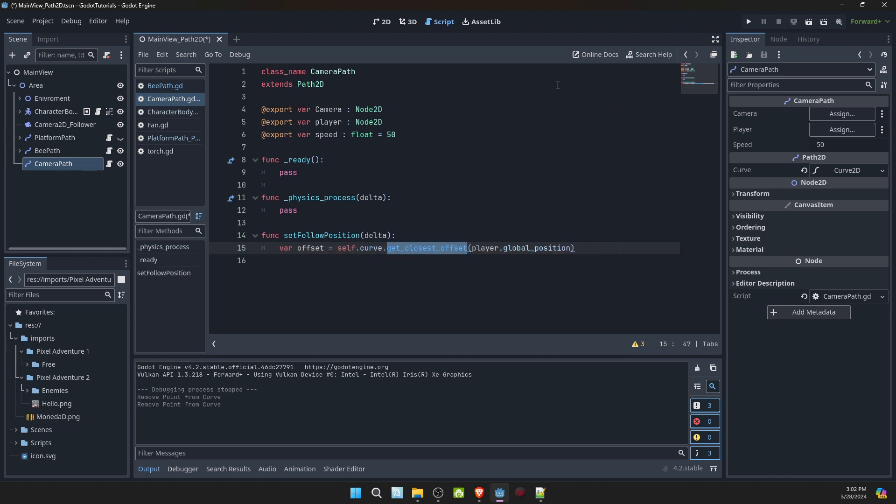
# - Redraw the CameraPath curve in the 2D view with three points spanning the level above the ground, and raise its middle point
pyautogui.click(389, 23)
pyautogui.click(465, 56)
pyautogui.click(256, 215)
pyautogui.click(391, 214)
pyautogui.click(507, 218)
pyautogui.click(433, 56)
pyautogui.moveTo(391, 214); pyautogui.dragTo(391, 197)
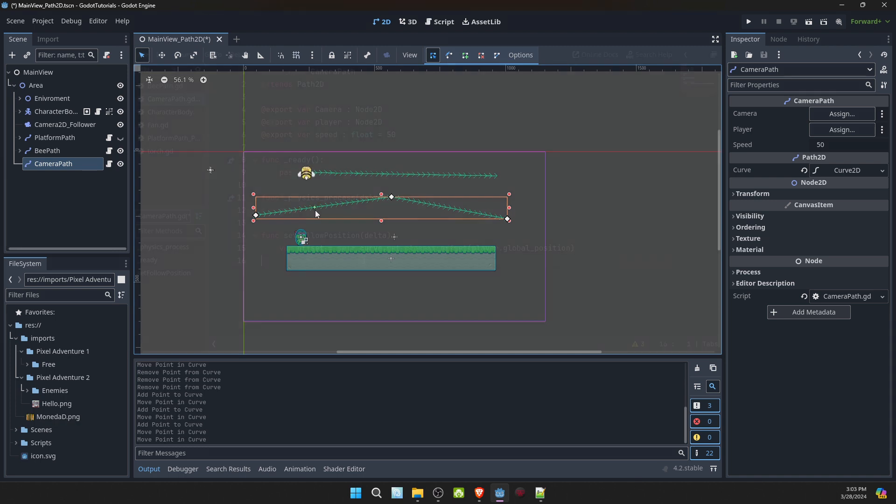
# - Back in CameraPath.gd, declare followVector below offset with type vector2, assigned from a call to self.curve.sample_baked
pyautogui.hotkey('ctrl', 'F3')
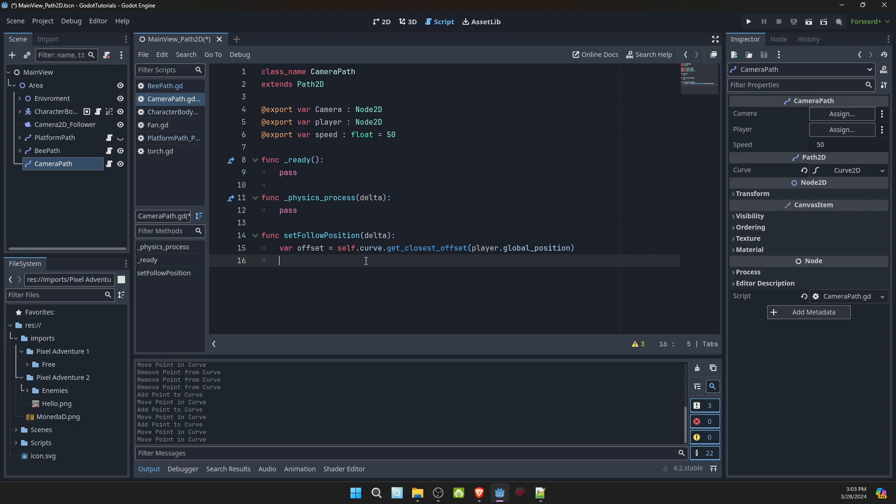
pyautogui.write('var followVector : Vector2')
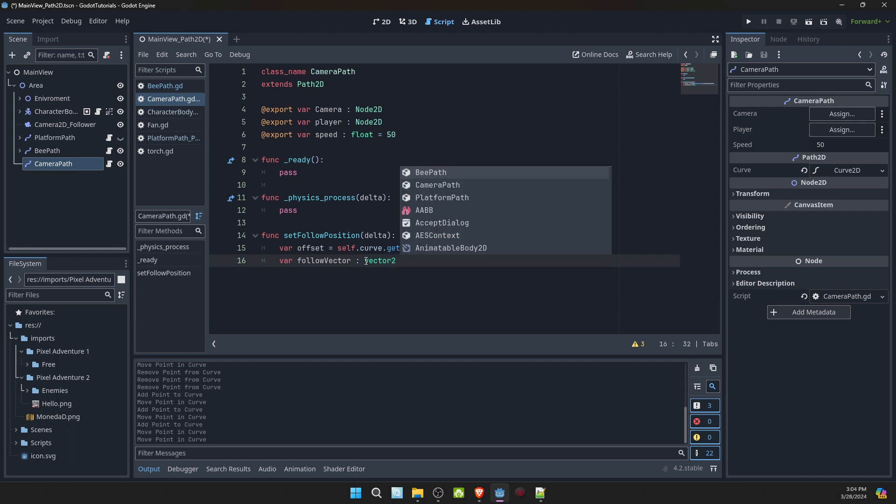
pyautogui.write(' = self')
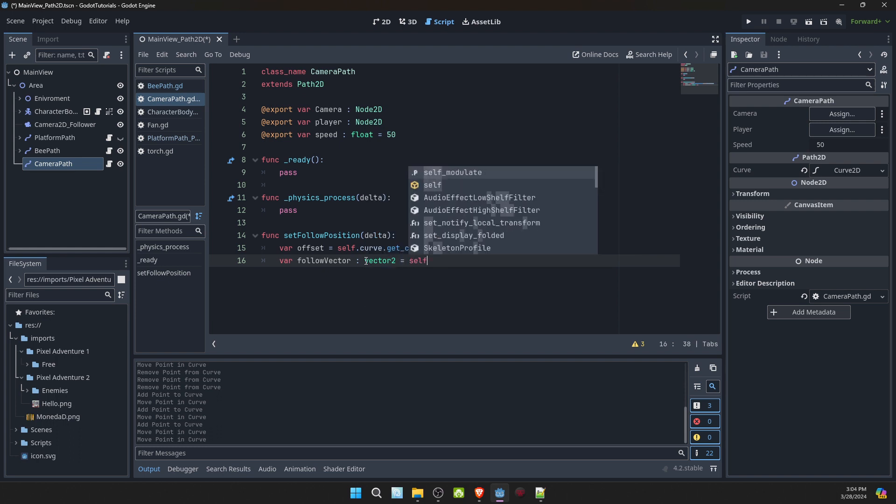
pyautogui.write('.')
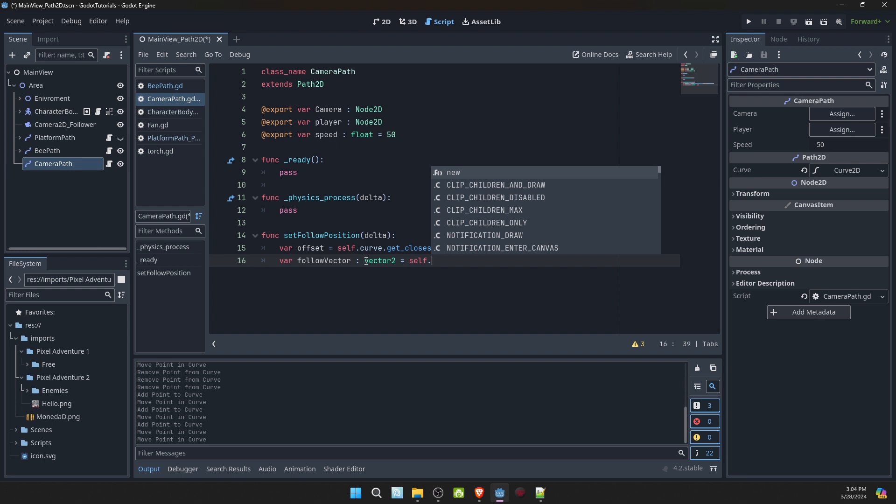
pyautogui.write('cur')
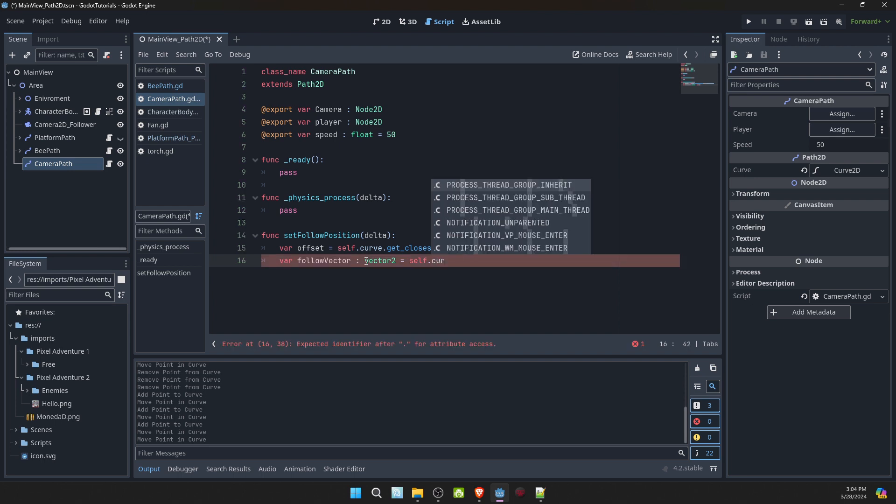
pyautogui.write('ve.sampl')
pyautogui.press('Down')
pyautogui.press('Down')
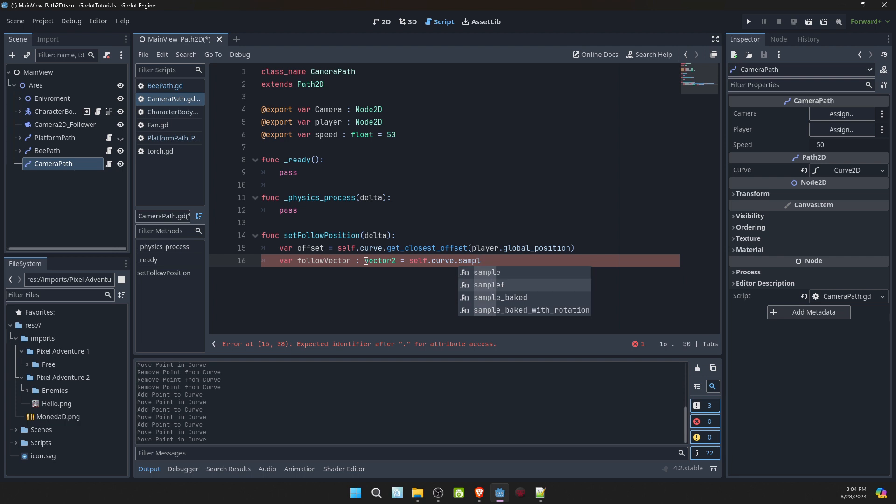
pyautogui.press('Return')
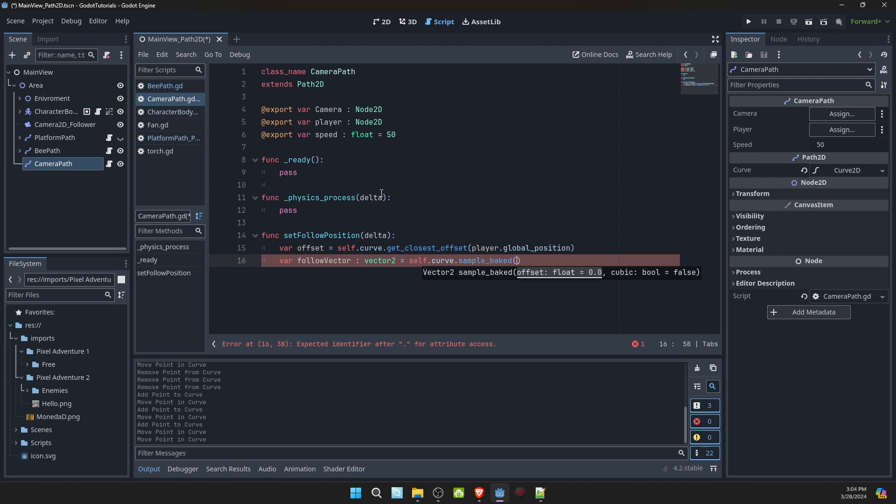
# - Examine the progress properties of BeePath's PathFollow2D and compare them with the offset variable in CameraPath.gd
pyautogui.moveTo(389, 249); pyautogui.dragTo(468, 249)
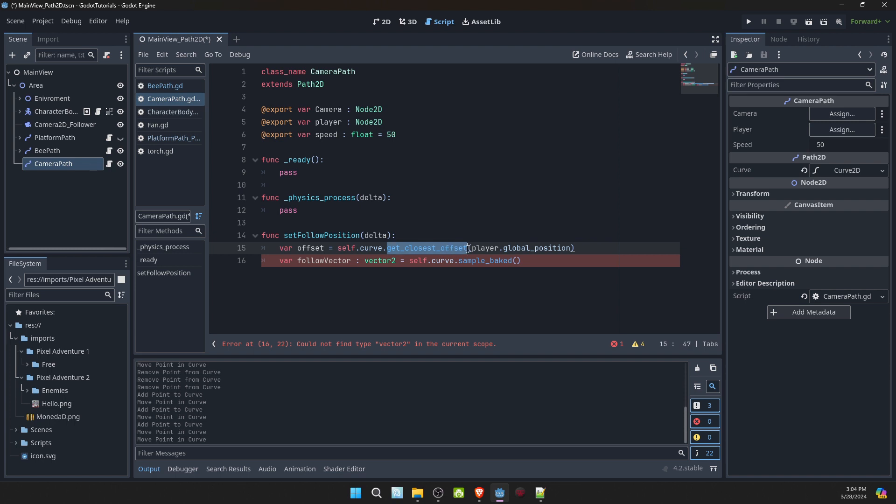
pyautogui.click(47, 150)
pyautogui.click(44, 163)
pyautogui.click(20, 151)
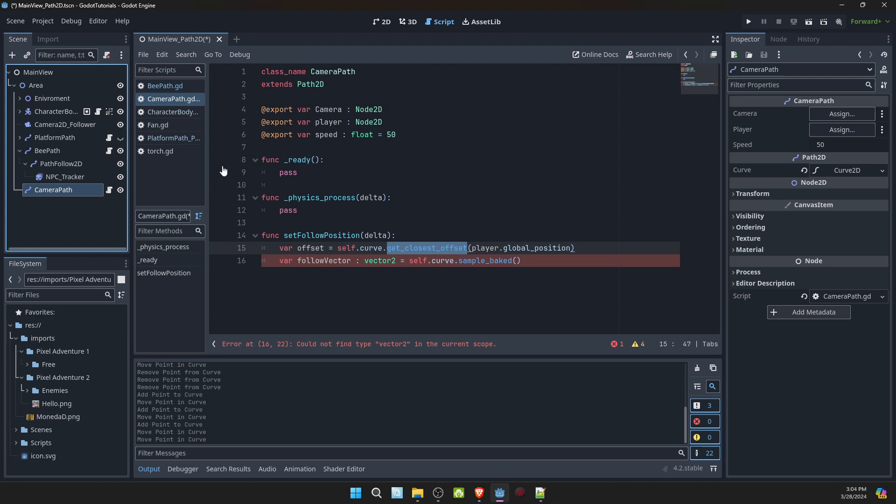
pyautogui.click(59, 165)
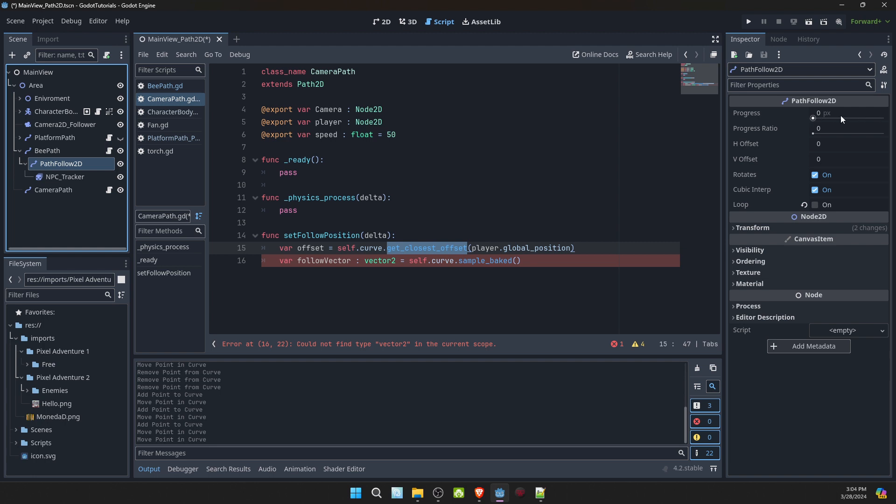
pyautogui.click(43, 190)
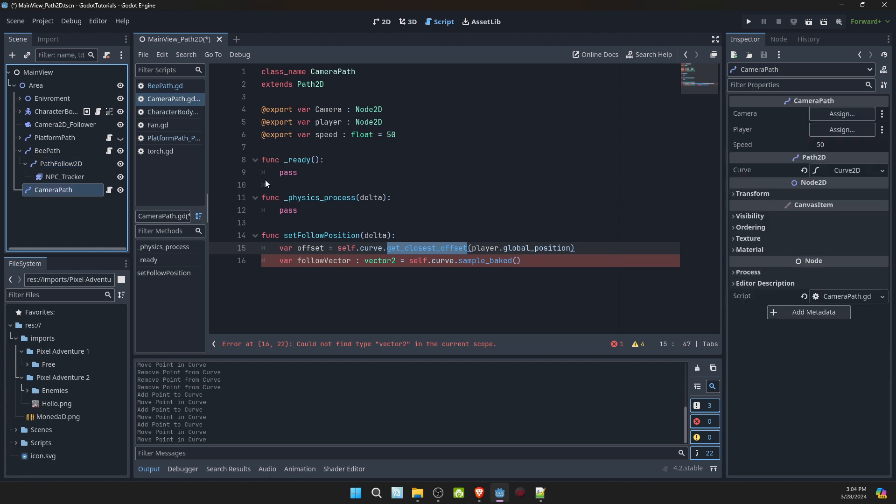
pyautogui.click(415, 247)
pyautogui.click(477, 248)
pyautogui.doubleClick(298, 248)
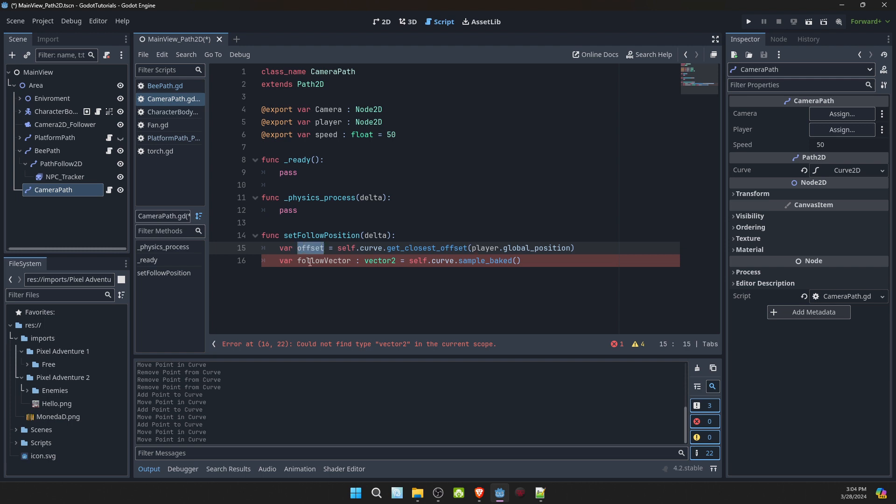
pyautogui.click(313, 261)
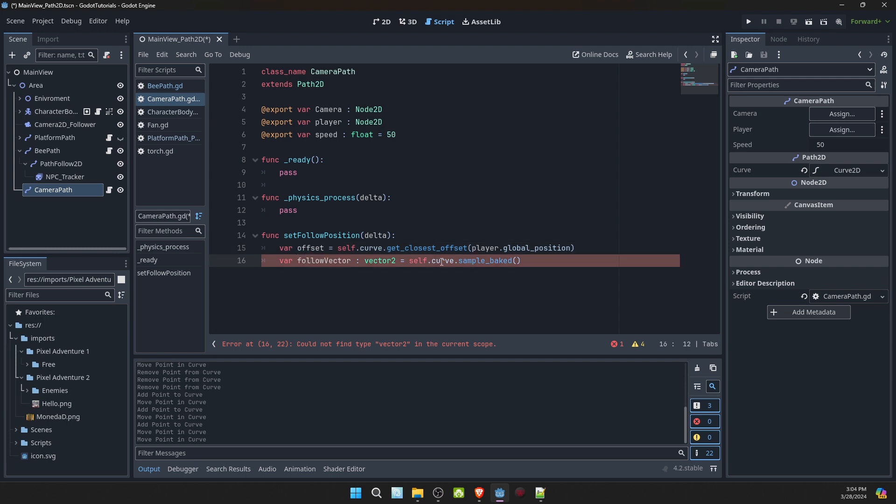
# - Pass offset to the sample_baked call and correct followVector's type to Vector2
pyautogui.click(518, 262)
pyautogui.write('offset')
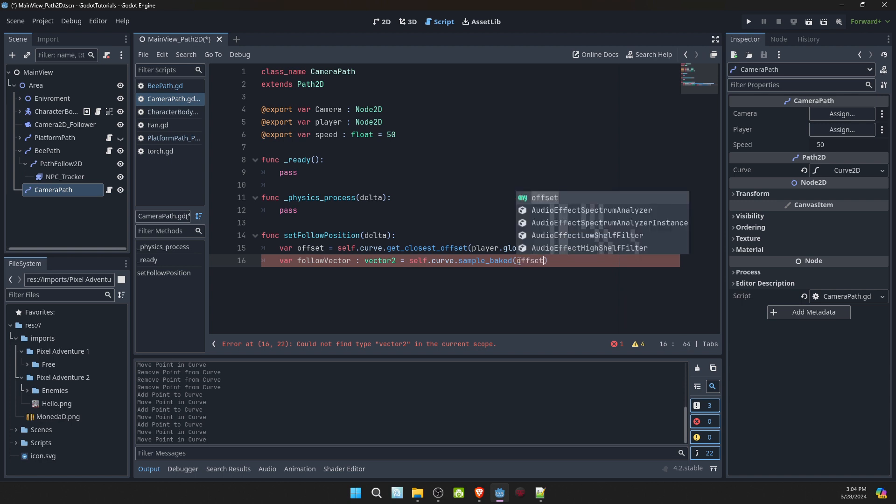
pyautogui.press('Right')
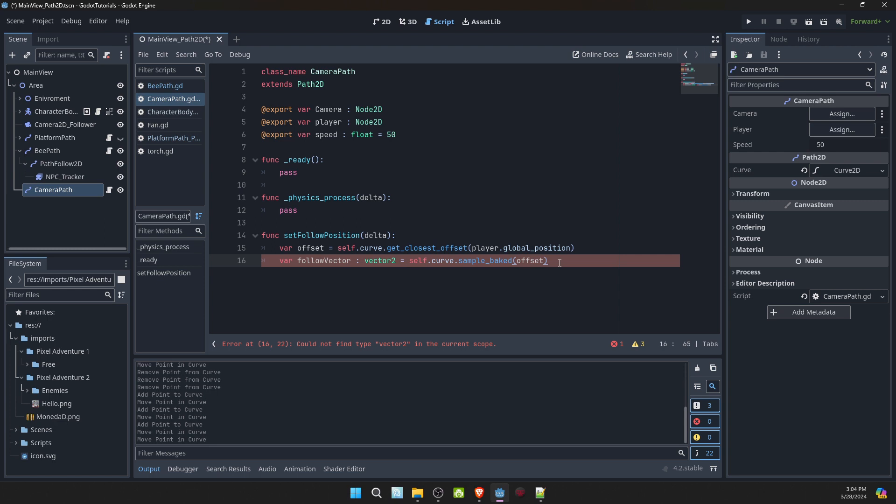
pyautogui.click(365, 263)
pyautogui.press('Delete')
pyautogui.write('V')
pyautogui.click(562, 264)
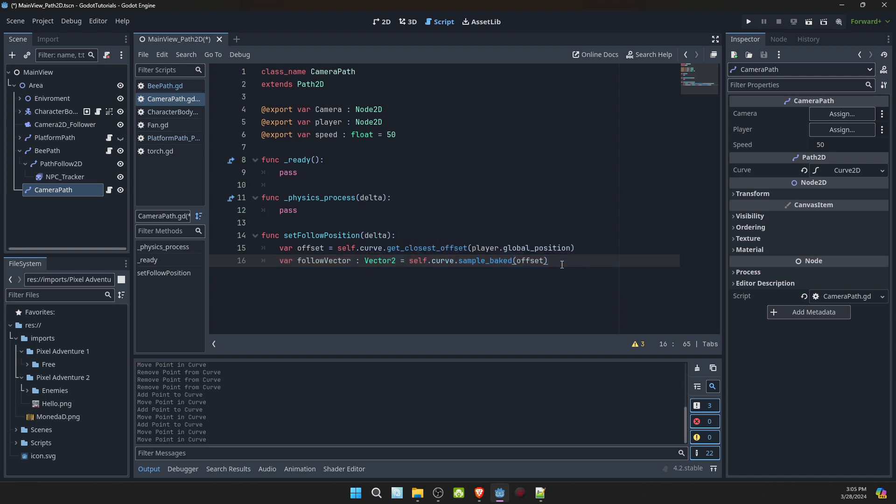
# - Below followVector, assign Camera.global_position from a call to Camera.global_position.move_toward
pyautogui.press('Return')
pyautogui.write('Camera.')
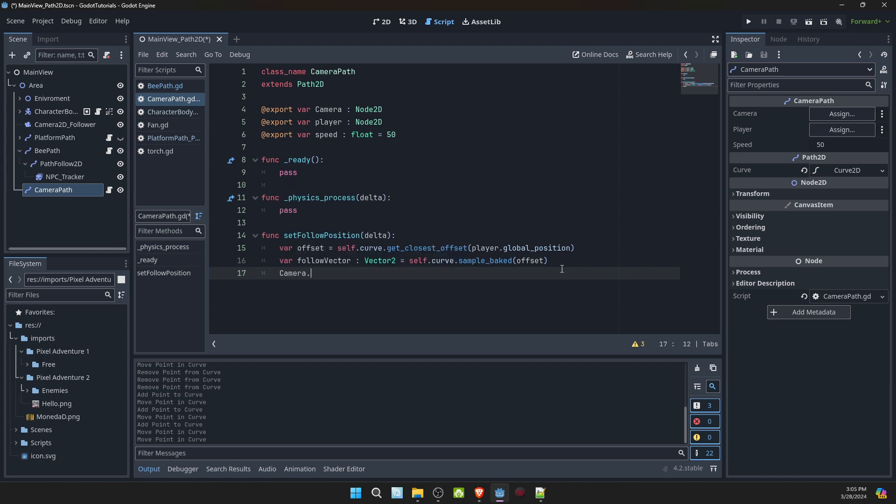
pyautogui.write('glo')
pyautogui.press('Return')
pyautogui.write('=')
pyautogui.write(' Camera.glo')
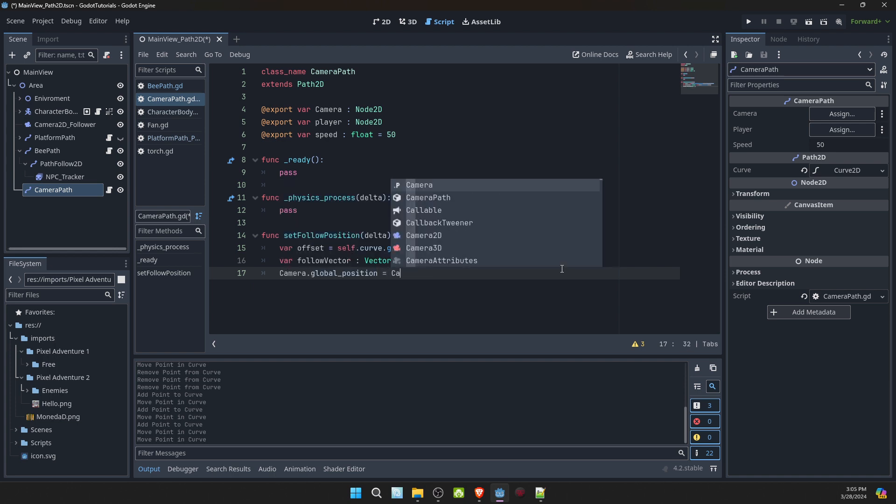
pyautogui.press('Return')
pyautogui.write('.glo')
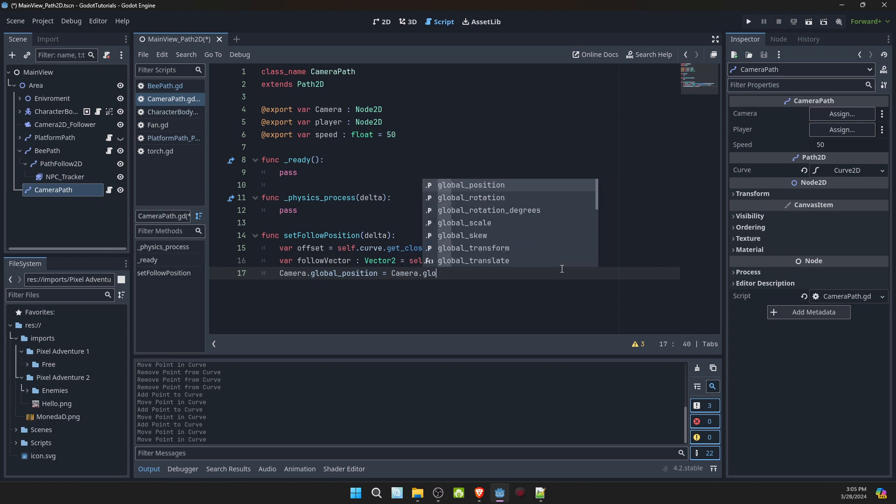
pyautogui.press('Return')
pyautogui.write('.mov')
pyautogui.press('Return')
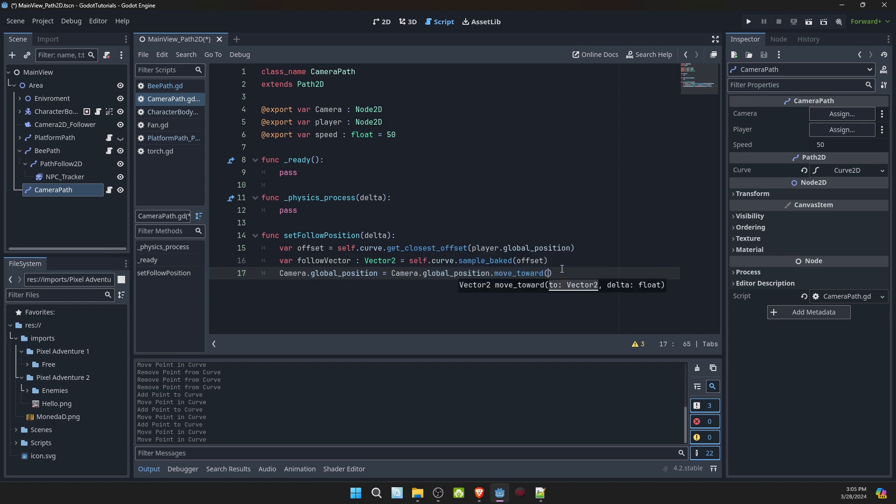
# - Complete the move_toward call in setFollowPosition with the arguments followVector and speed * delta
pyautogui.write('followVector')
pyautogui.press('Return')
pyautogui.write(', psee')
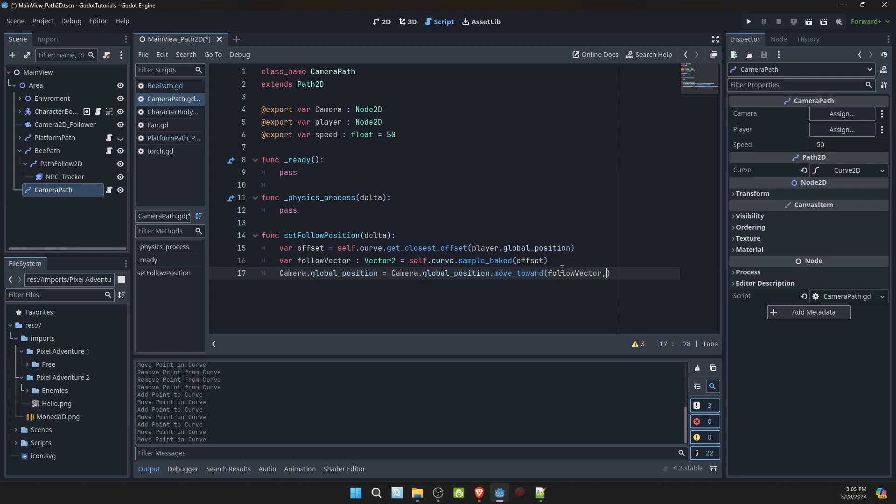
pyautogui.press('BackSpace')
pyautogui.press('BackSpace')
pyautogui.press('BackSpace')
pyautogui.press('BackSpace')
pyautogui.write('speed * delta')
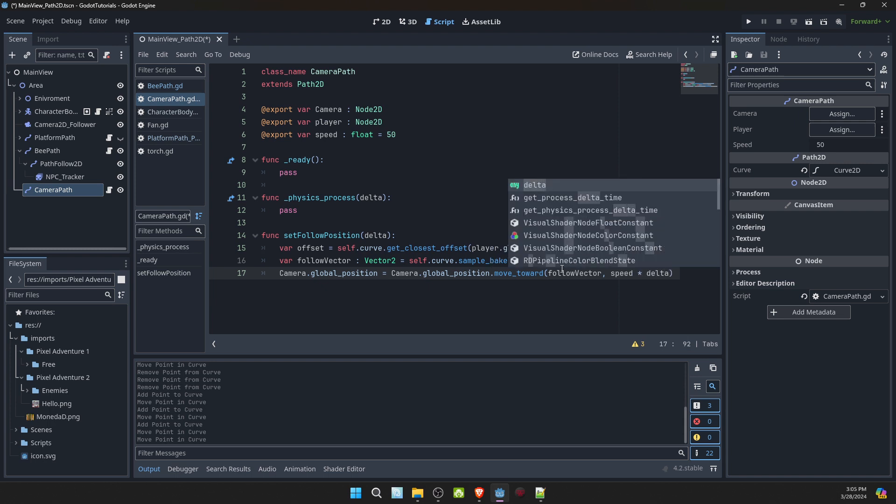
pyautogui.click(359, 186)
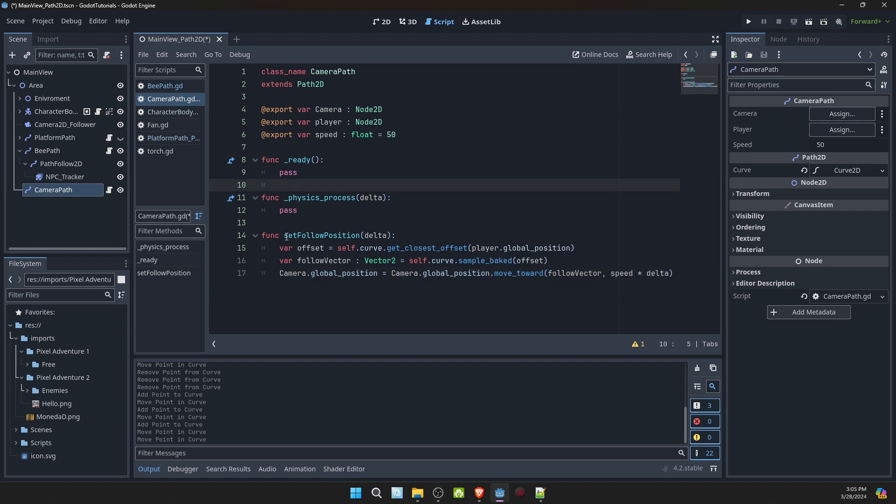
# - Copy the setFollowPosition(delta) call into _ready above pass and change its argument to speed
pyautogui.moveTo(284, 235); pyautogui.dragTo(393, 237)
pyautogui.hotkey('ctrl', 'c')
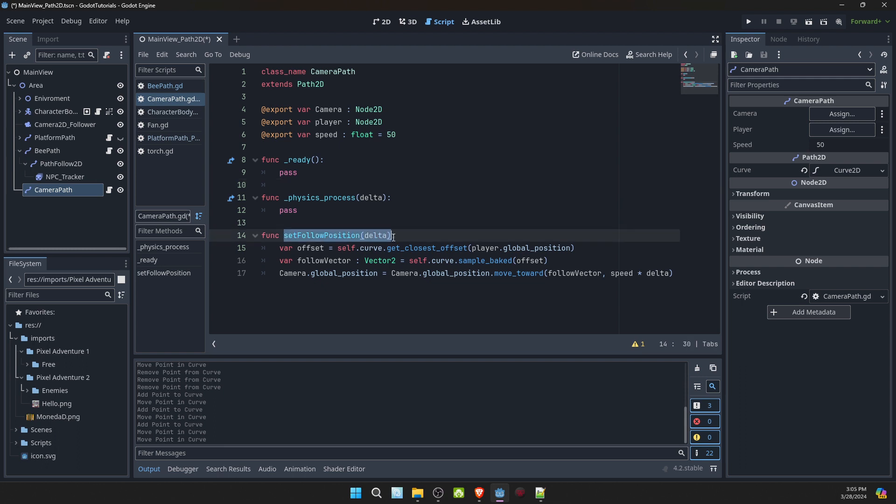
pyautogui.click(352, 163)
pyautogui.press('Return')
pyautogui.hotkey('ctrl', 'v')
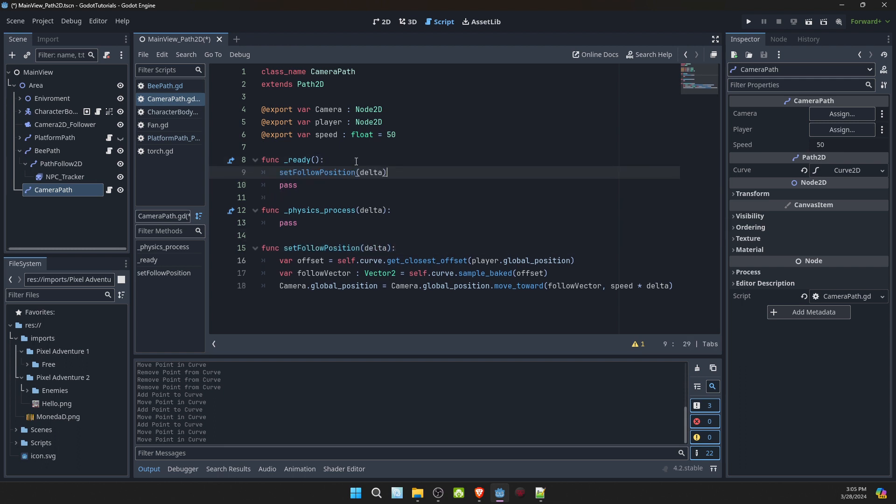
pyautogui.doubleClick(370, 173)
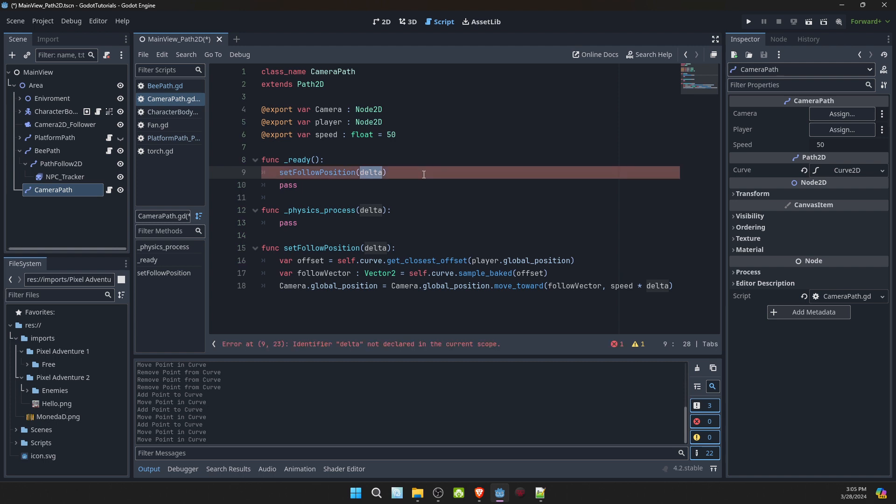
pyautogui.write('speed')
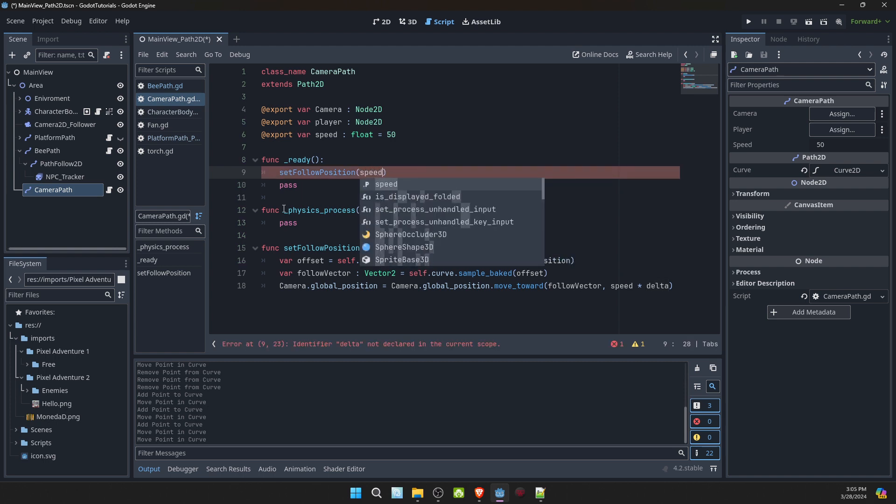
# - Add a setFollowPosition(delta) call above pass in _physics_process and save the script and scene
pyautogui.click(410, 211)
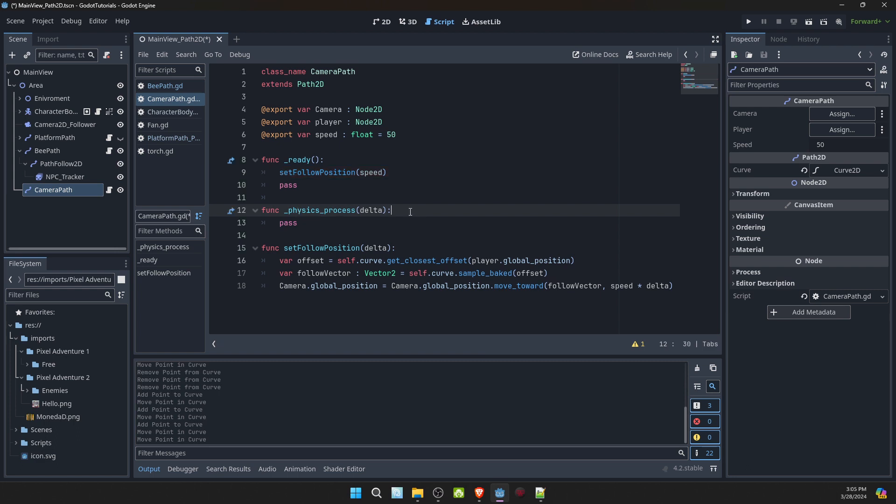
pyautogui.press('Return')
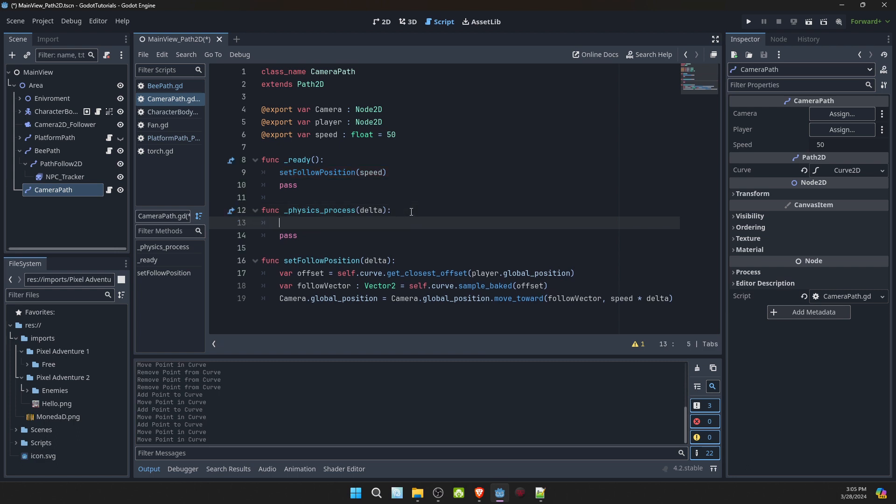
pyautogui.hotkey('ctrl', 'v')
pyautogui.click(422, 186)
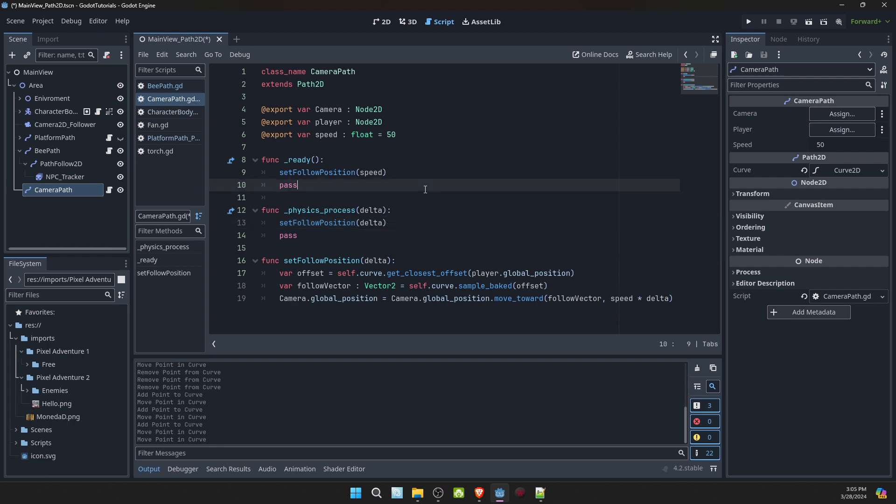
pyautogui.click(428, 198)
pyautogui.hotkey('ctrl', 's')
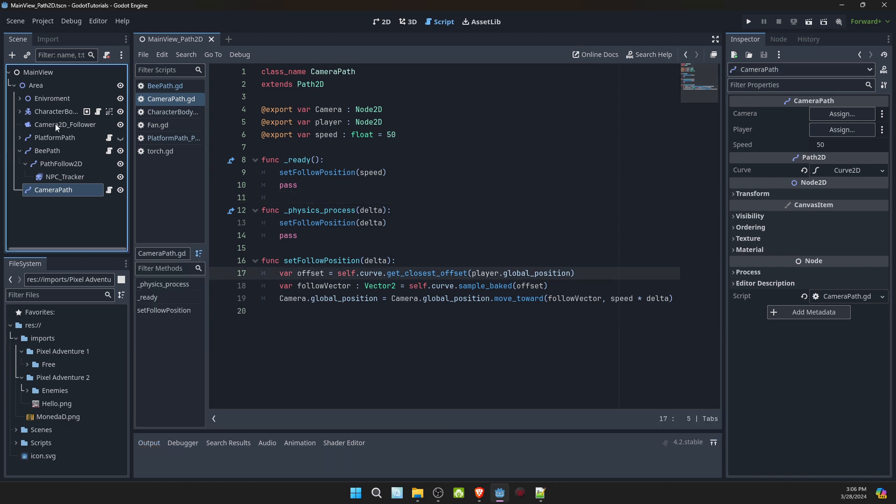
# - Assign Camera2D_Follower to CameraPath's Camera property and the CharacterBody2D node to its Player property
pyautogui.moveTo(55, 124); pyautogui.dragTo(845, 114)
pyautogui.moveTo(46, 112); pyautogui.dragTo(833, 130)
# - Run the current scene, walk the player in both directions to test the camera following, and return to the 2D view of the path
pyautogui.click(812, 21)
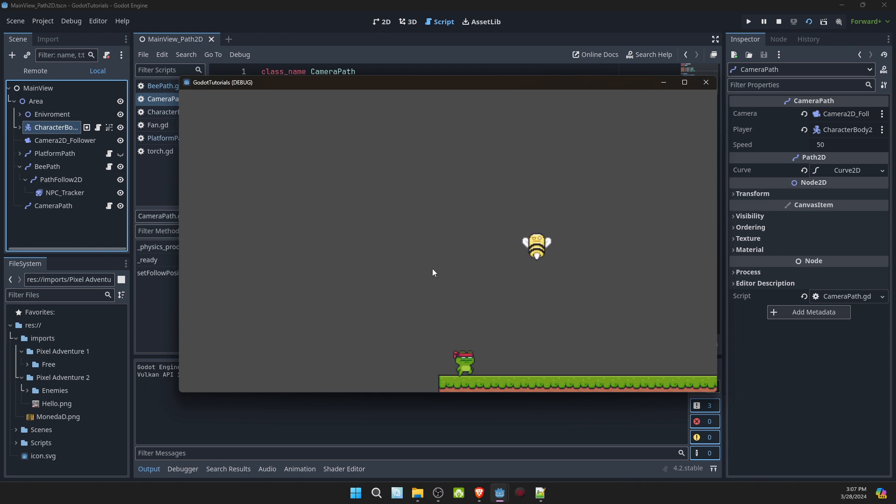
pyautogui.press('Right')
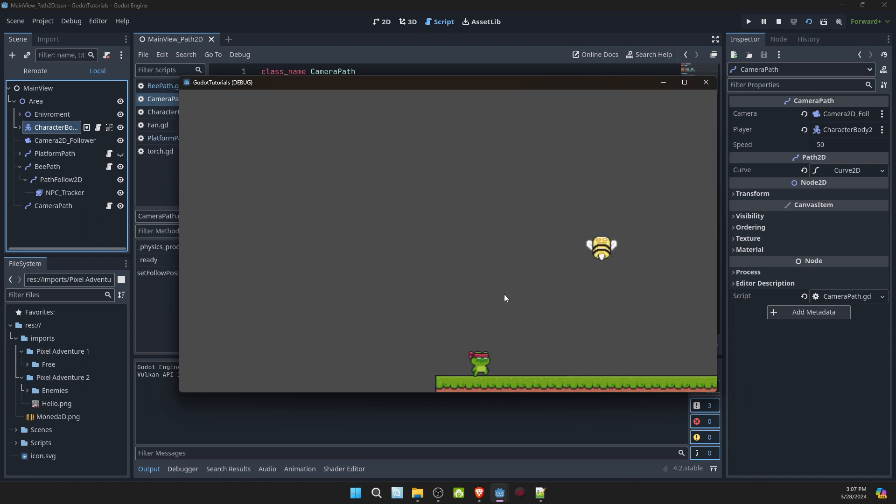
pyautogui.press('Right')
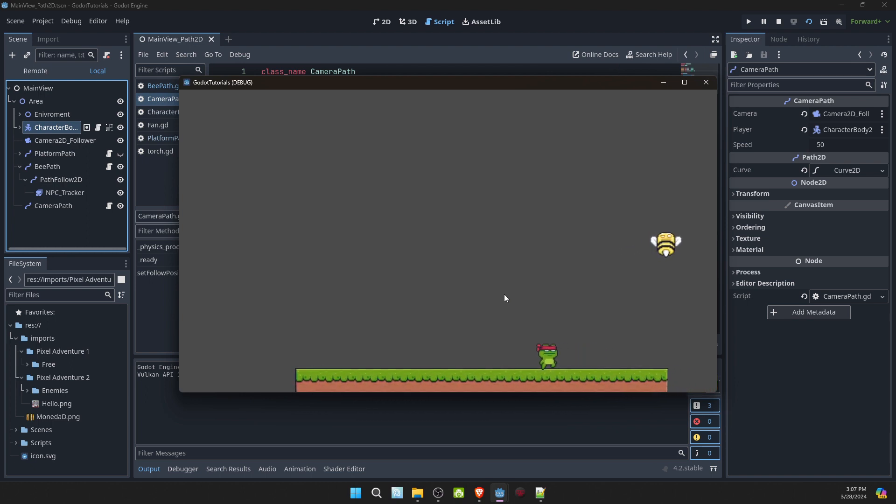
pyautogui.press('Left')
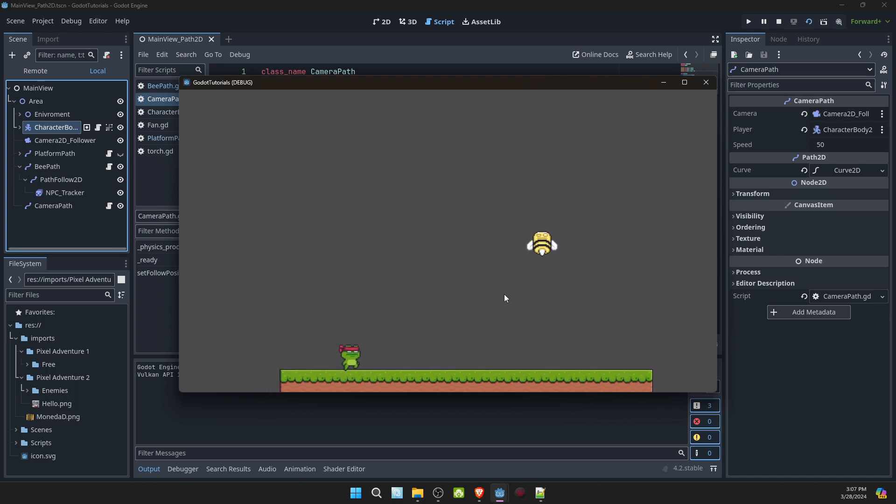
pyautogui.press('Left')
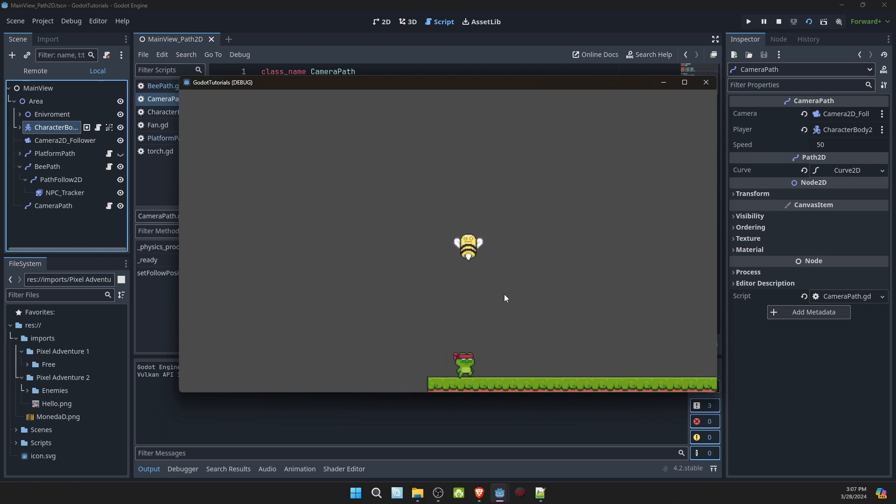
pyautogui.press('Left')
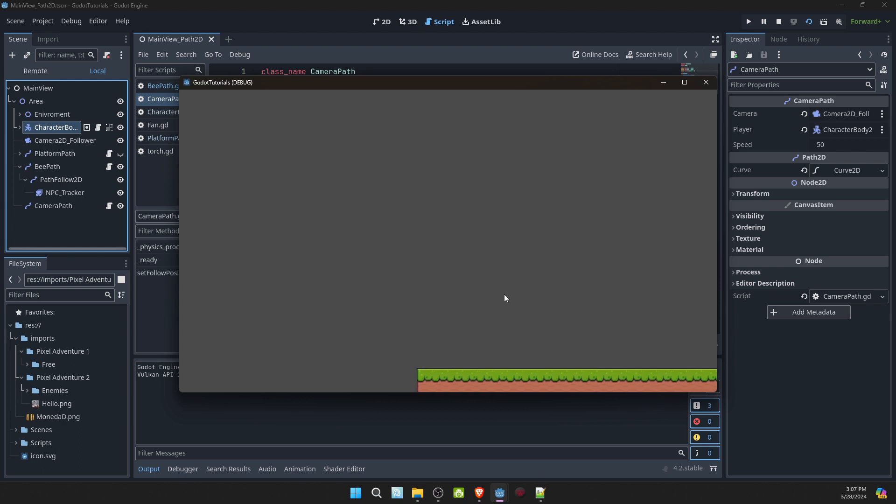
pyautogui.click(706, 82)
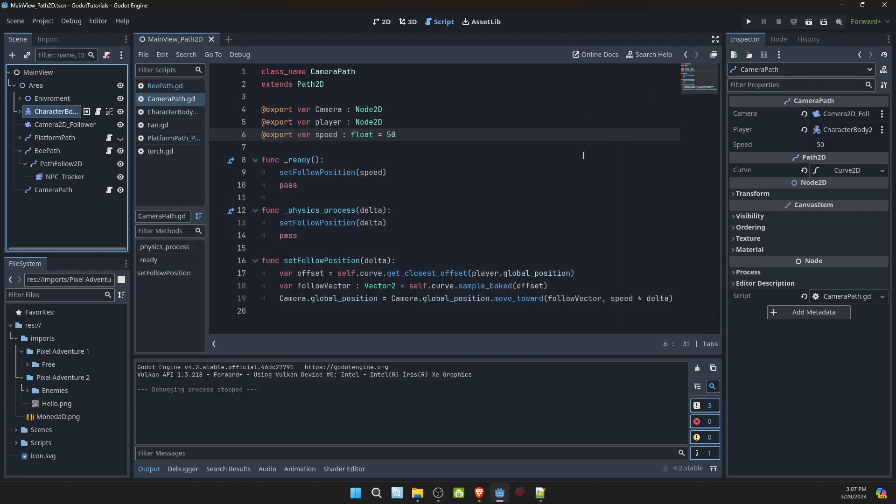
pyautogui.click(382, 21)
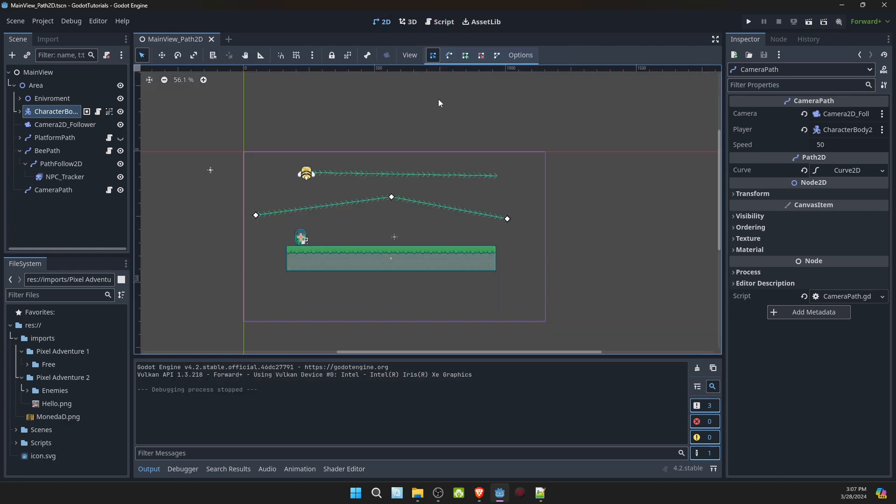